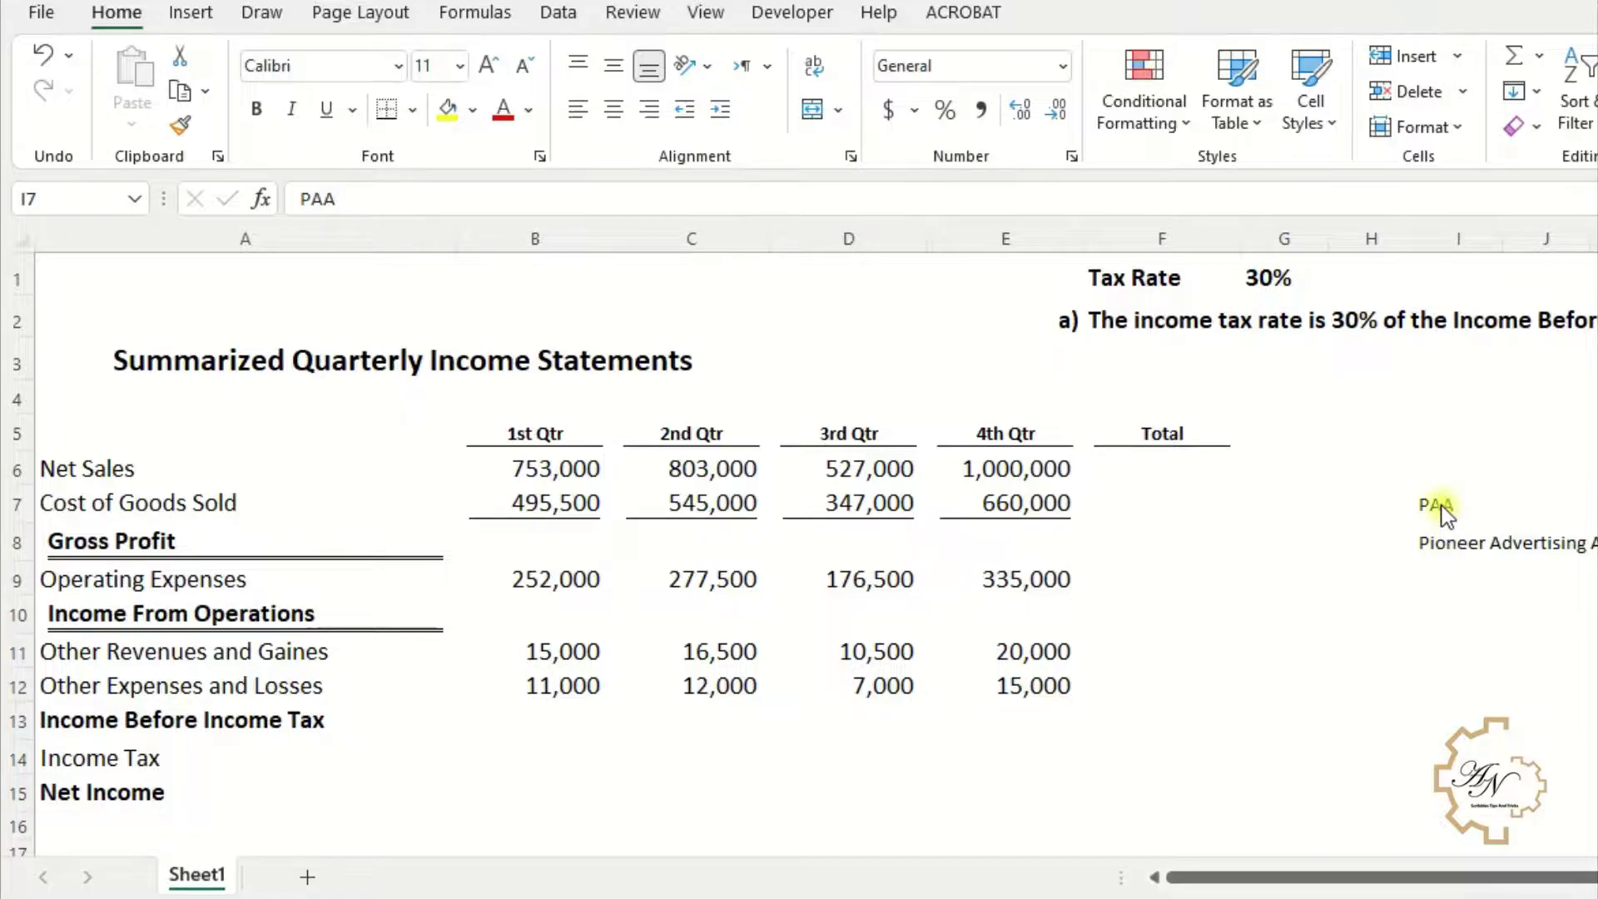
- Check the PAA label in I7 and company name in I8, then open Excel Options via File > More
{"action": "left_click", "coordinate": [1442, 507]}
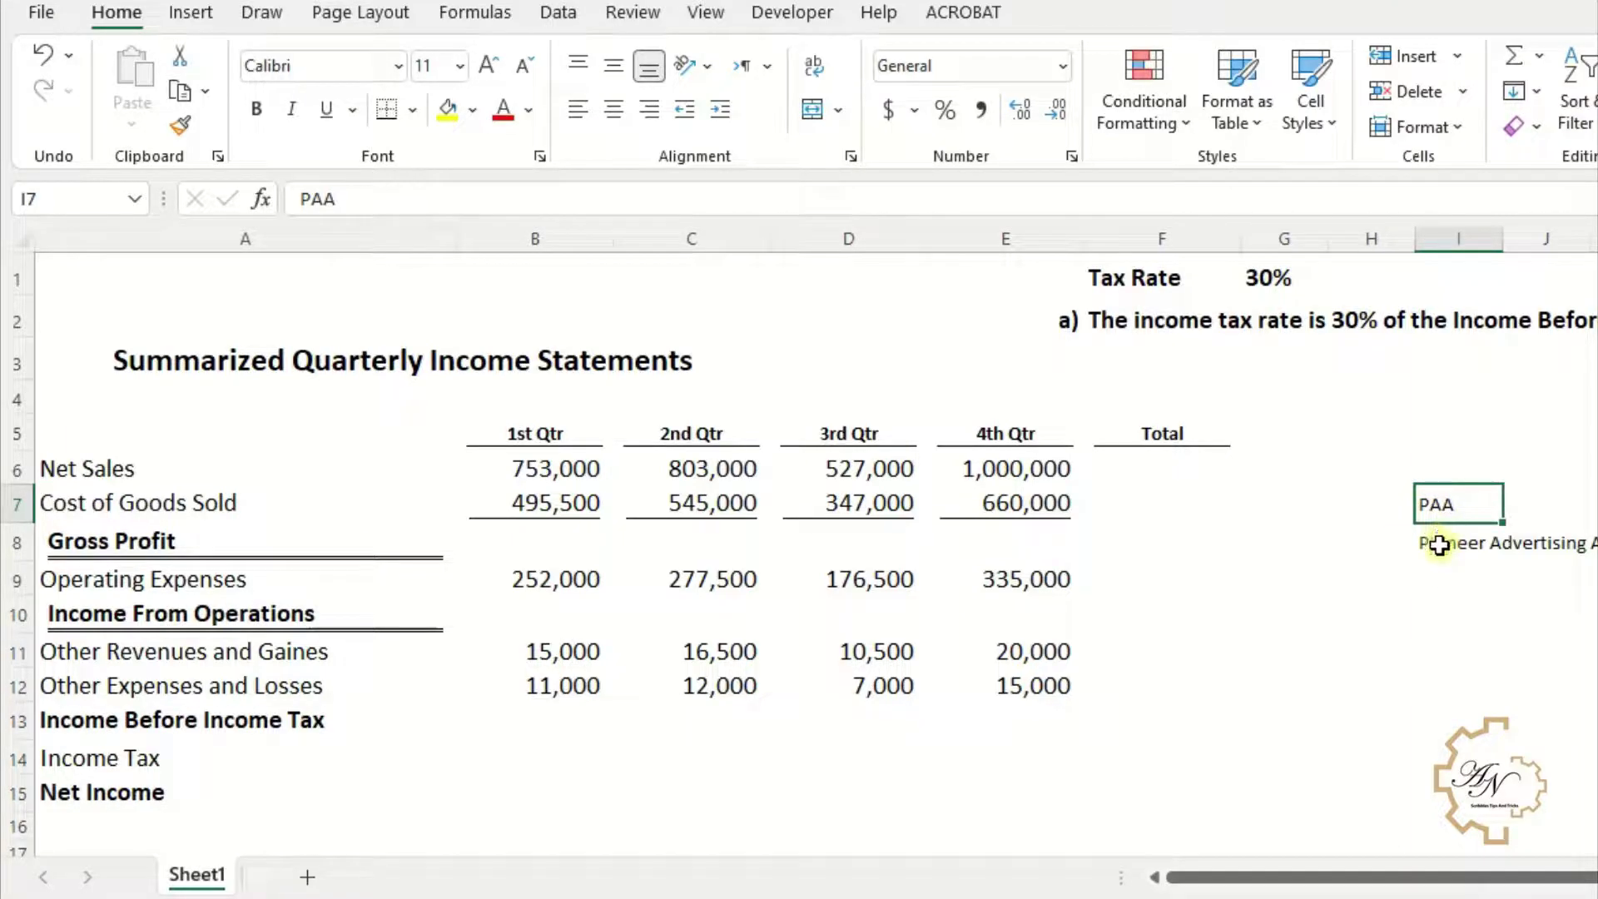
{"action": "left_click", "coordinate": [1439, 545]}
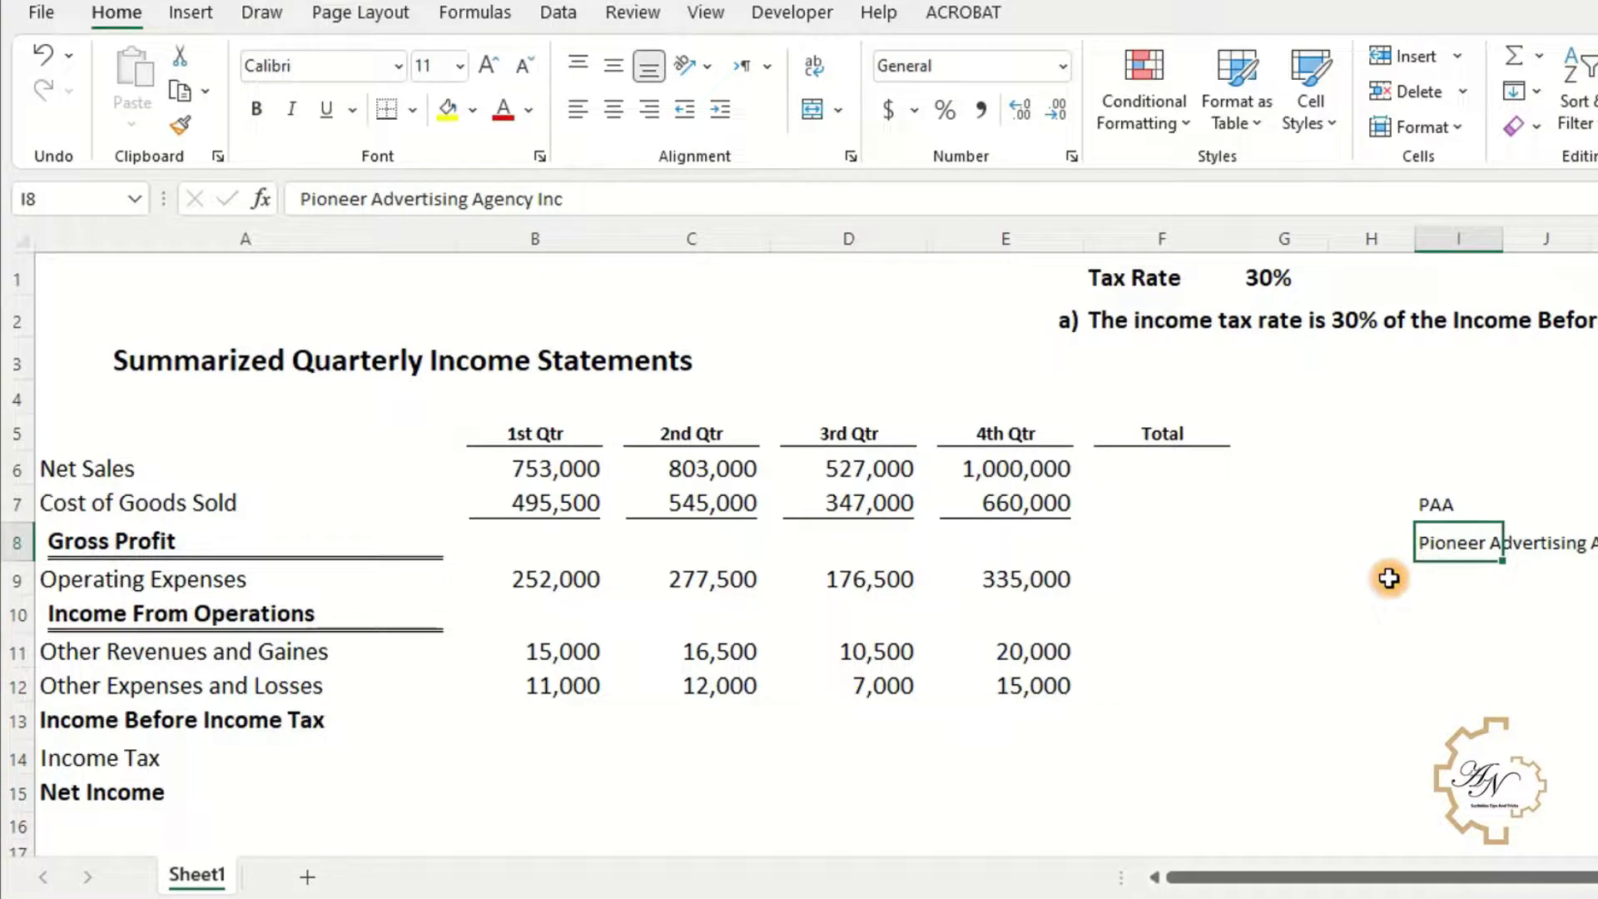
{"action": "left_click", "coordinate": [40, 13]}
{"action": "left_click", "coordinate": [87, 832]}
{"action": "left_click", "coordinate": [286, 835]}
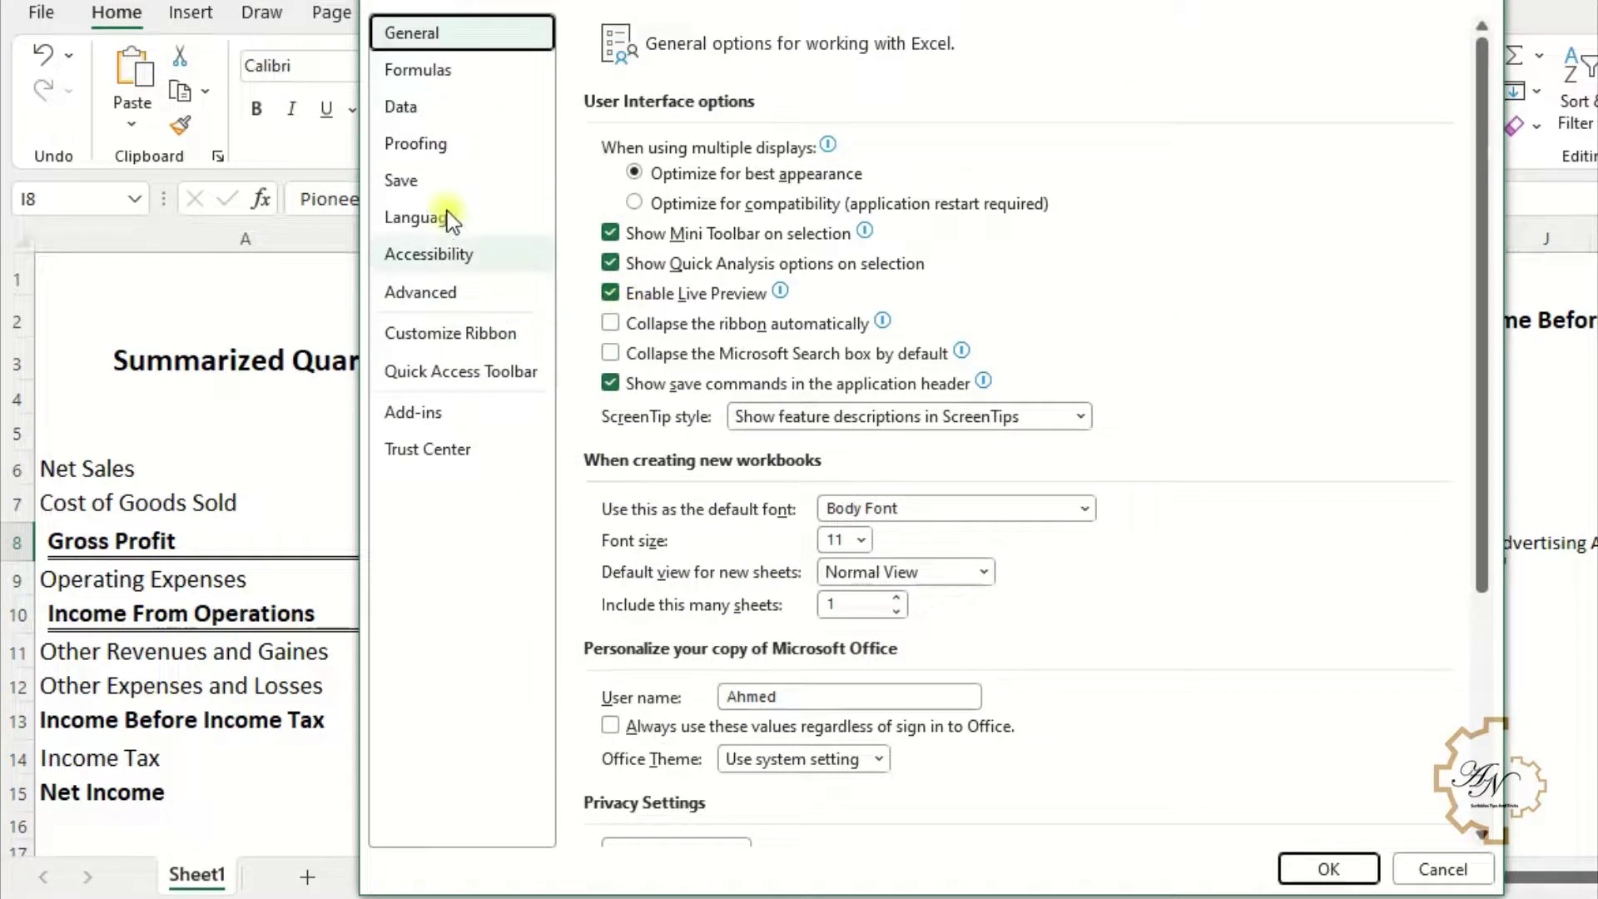
- Add a Proofing AutoCorrect entry replacing paa with the pasted name Pioneer Advertising Agency Inc
{"action": "left_click", "coordinate": [429, 143]}
{"action": "left_click", "coordinate": [1183, 158]}
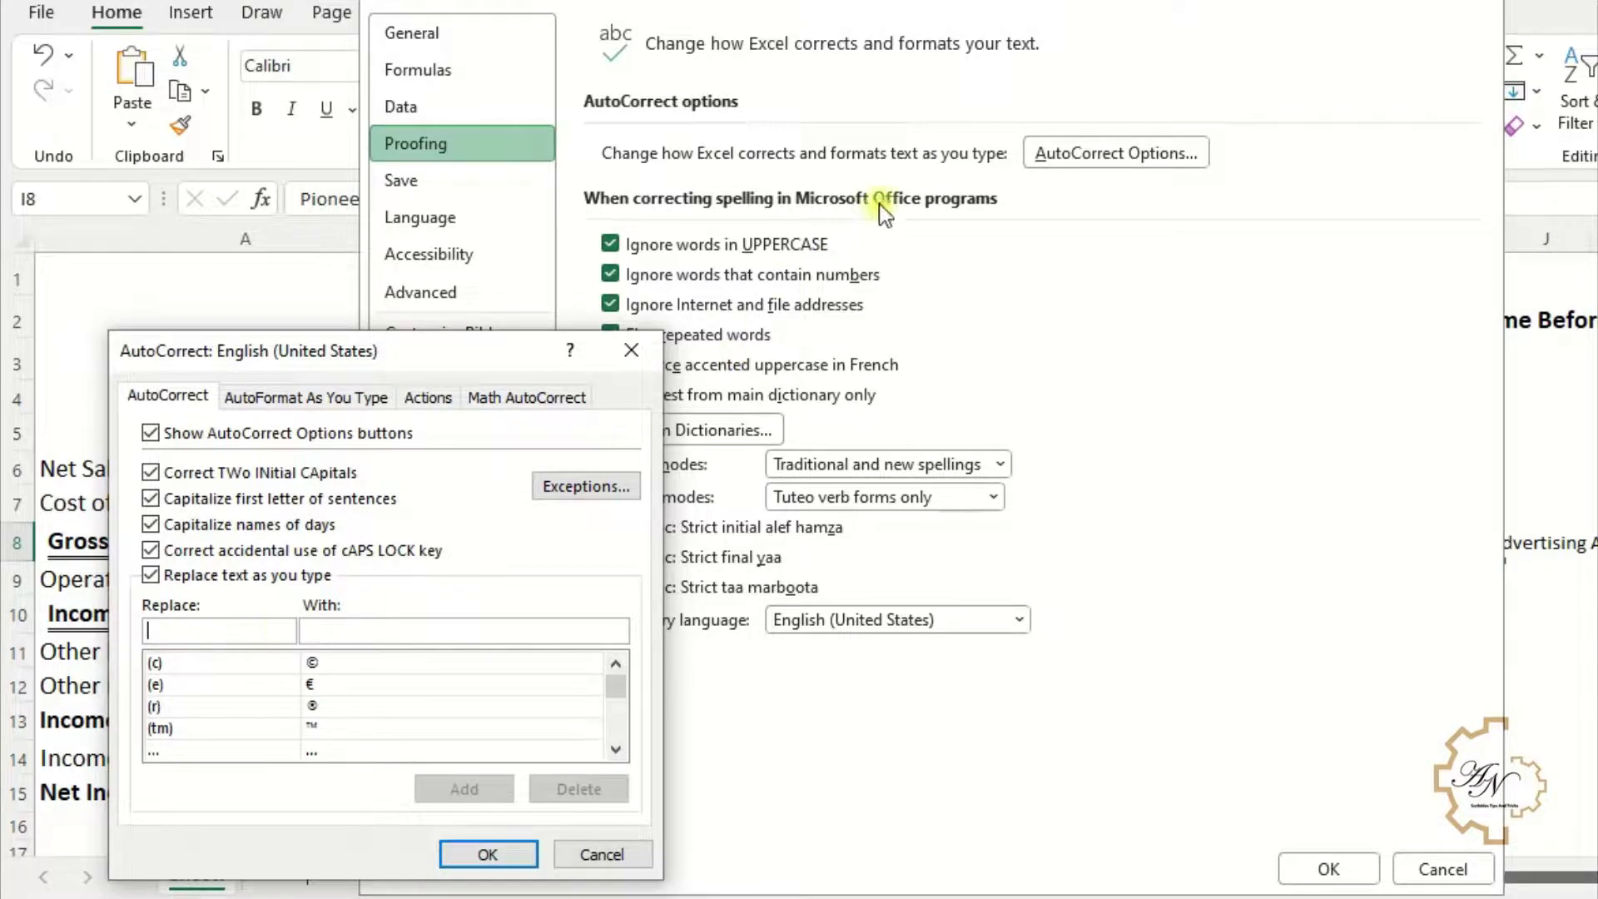
{"action": "type", "text": "paa"}
{"action": "left_click", "coordinate": [367, 630]}
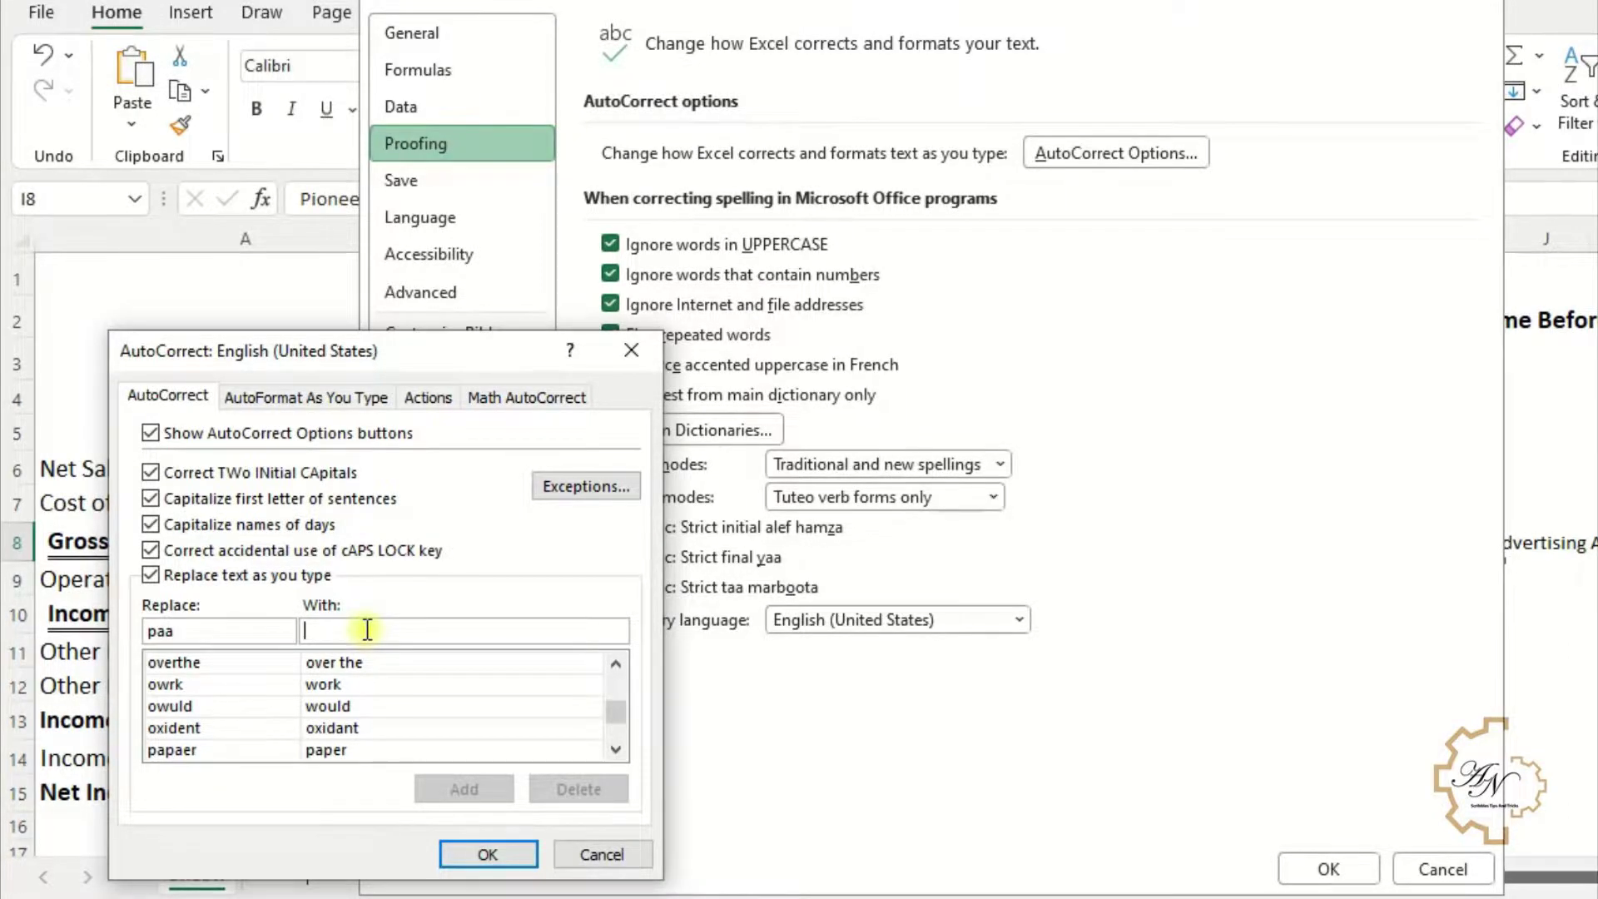
{"action": "type", "text": "Pioneer Advertising Agency Inc"}
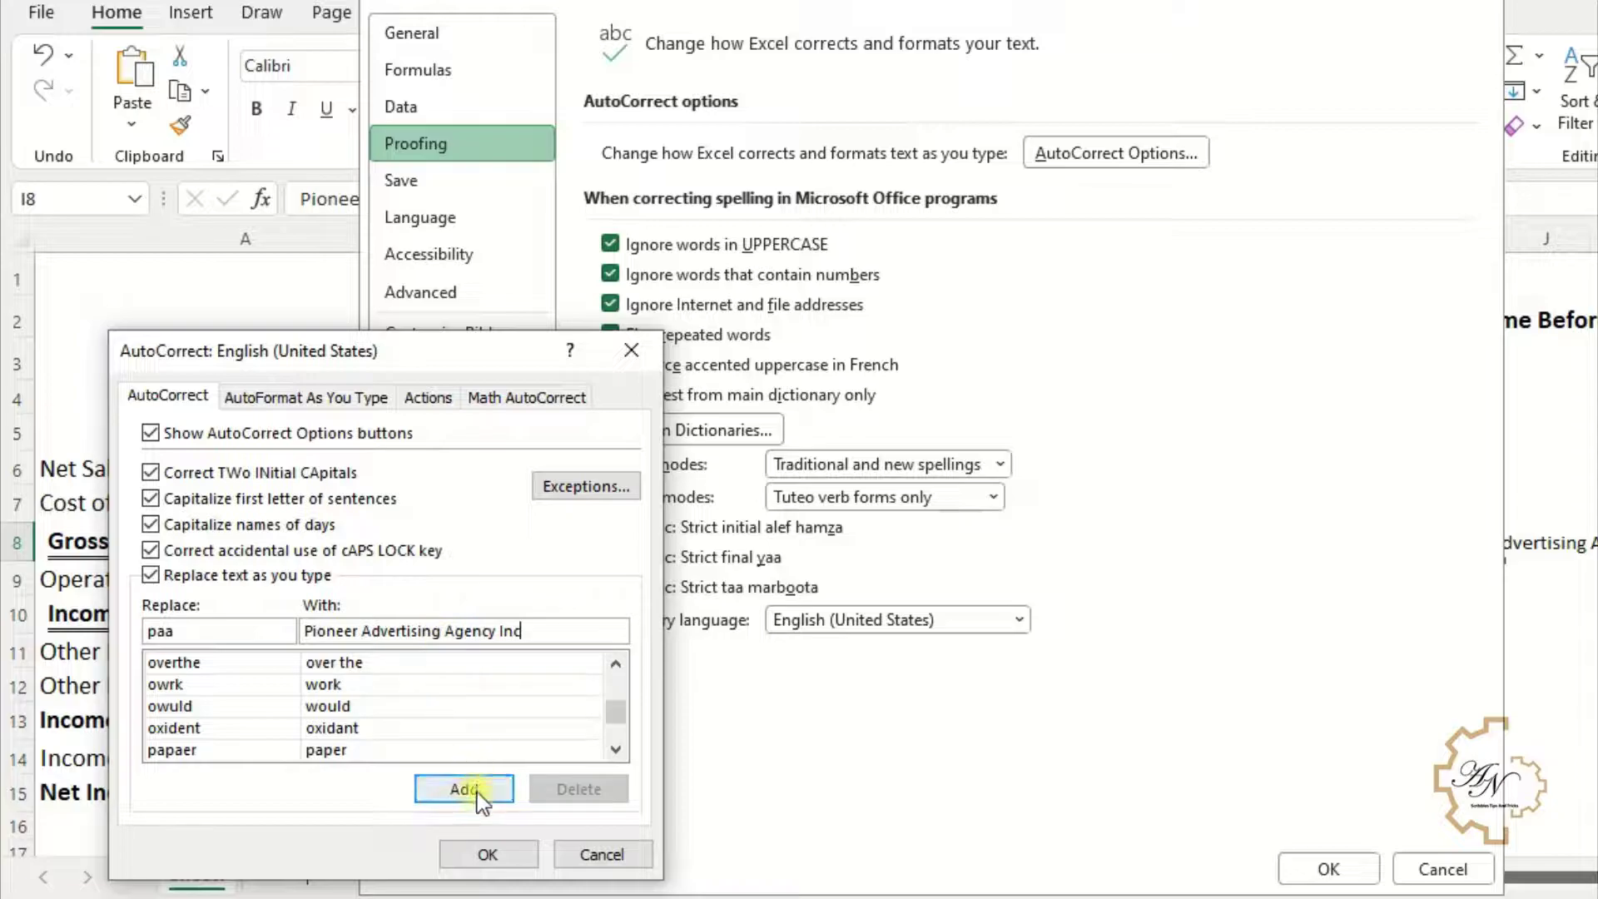
{"action": "left_click", "coordinate": [467, 788]}
{"action": "left_click", "coordinate": [509, 852]}
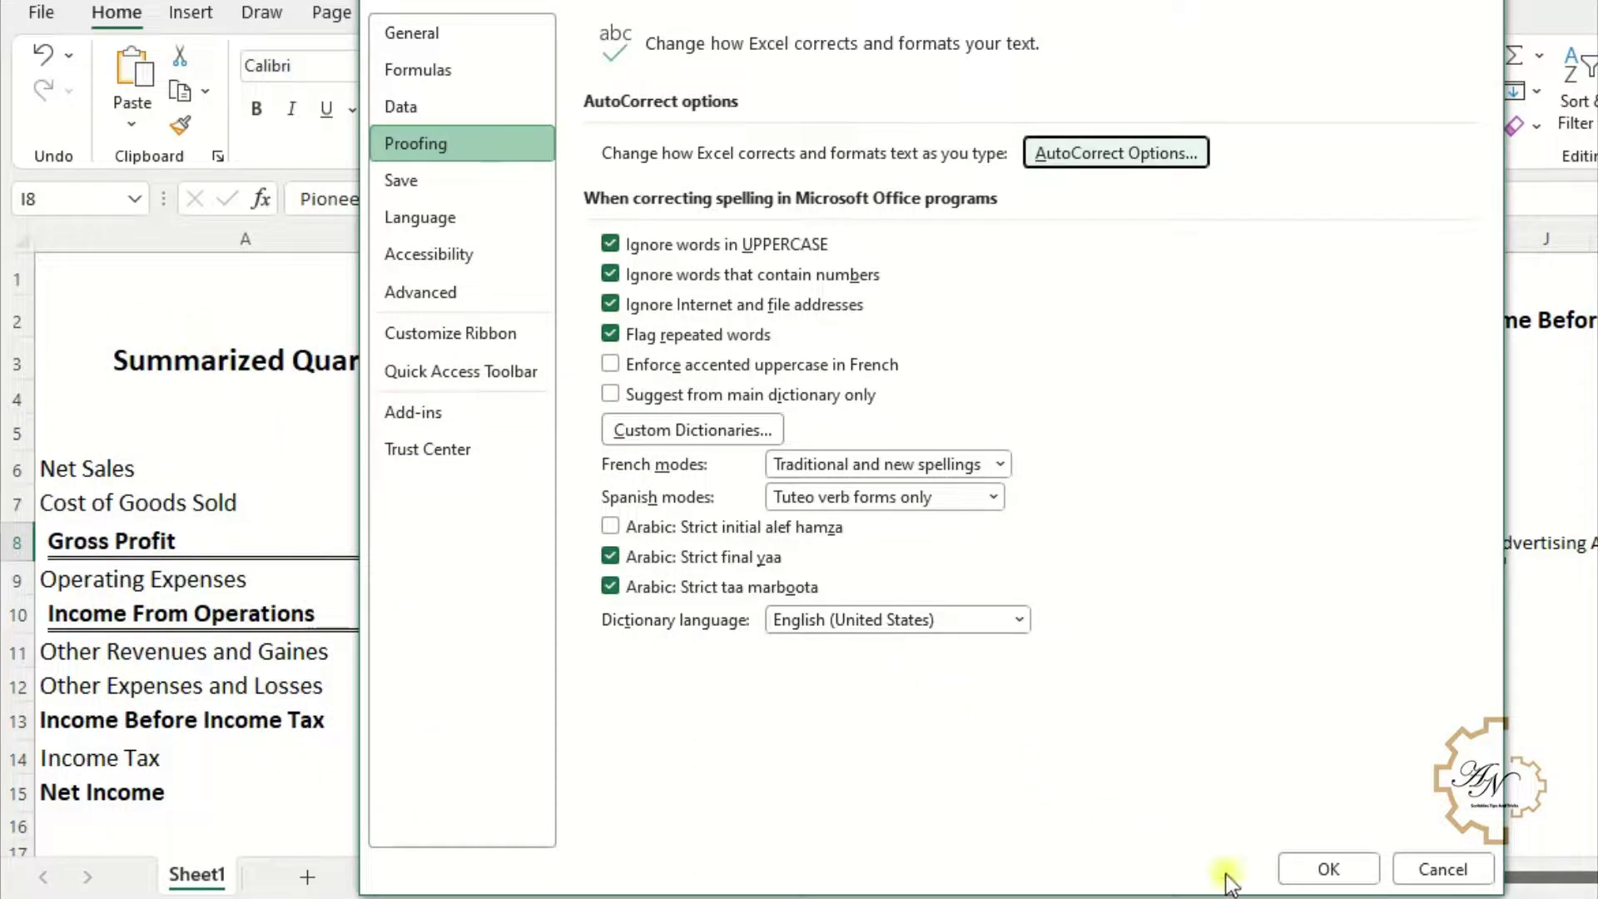
{"action": "left_click", "coordinate": [1329, 869]}
- Enter paa in A1 and I10 so both expand to Pioneer Advertising Agency Inc
{"action": "left_click", "coordinate": [160, 288]}
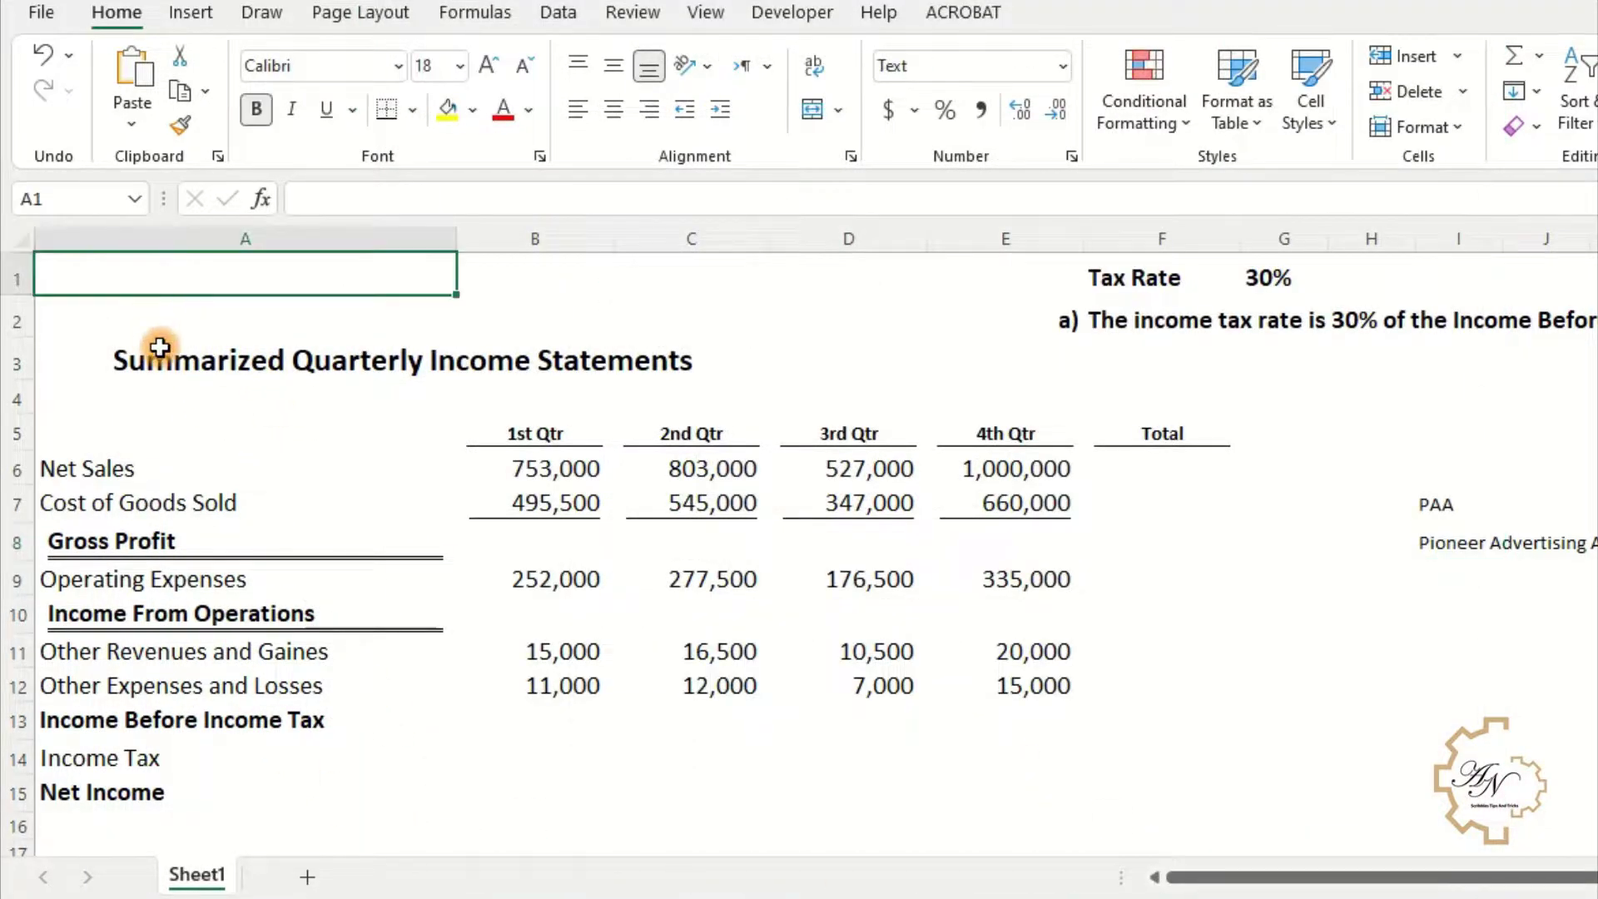
{"action": "type", "text": "paa"}
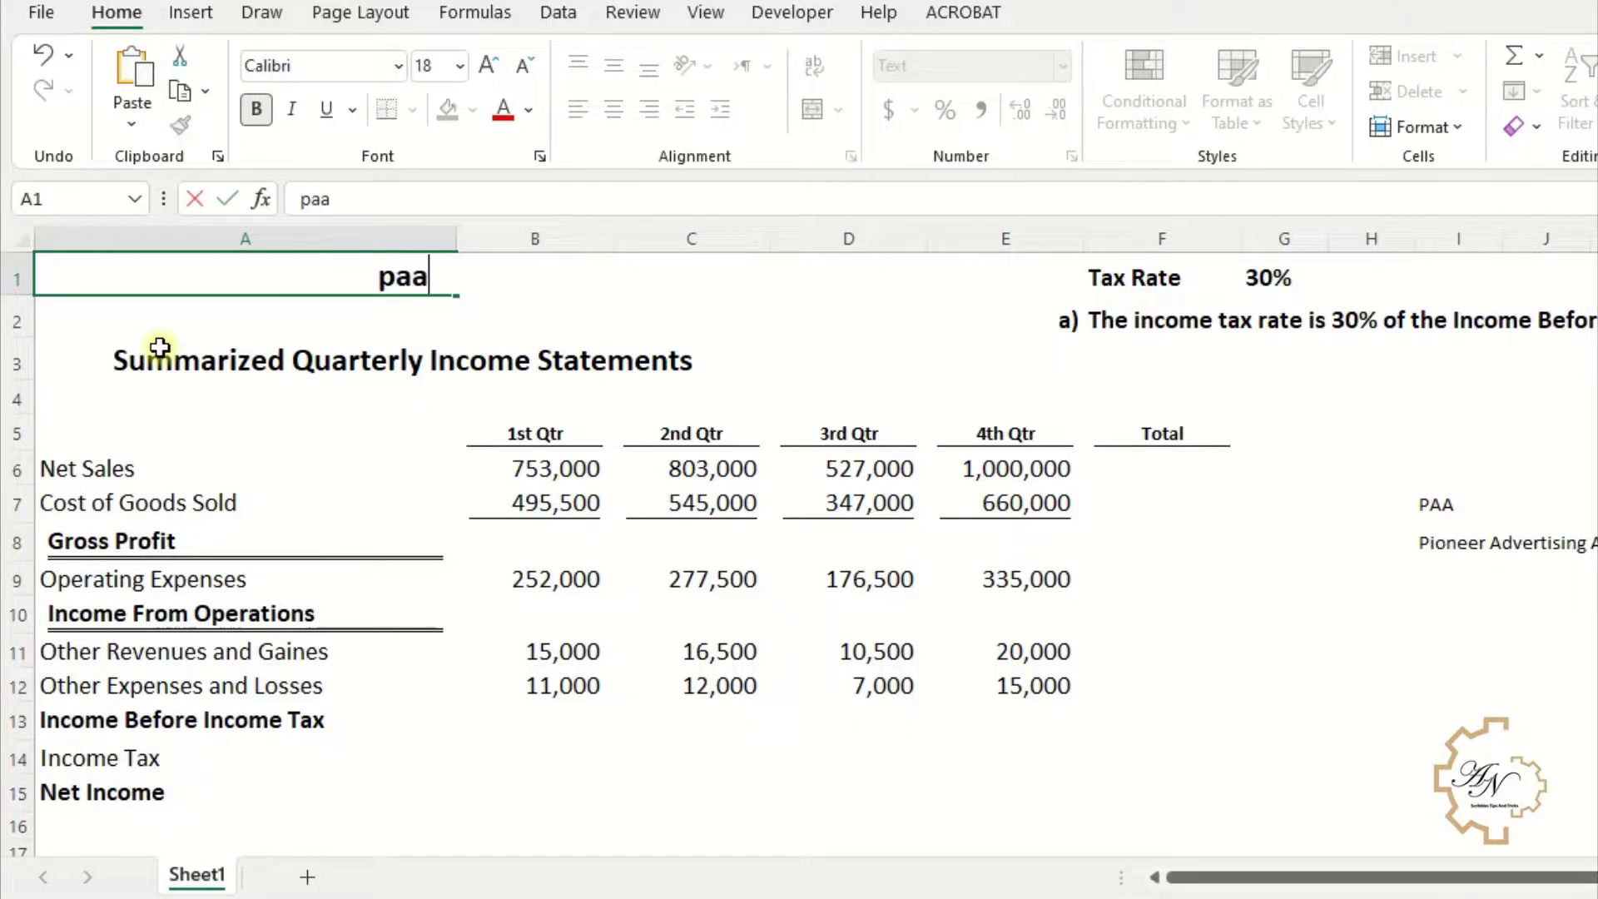
{"action": "key", "text": "Return"}
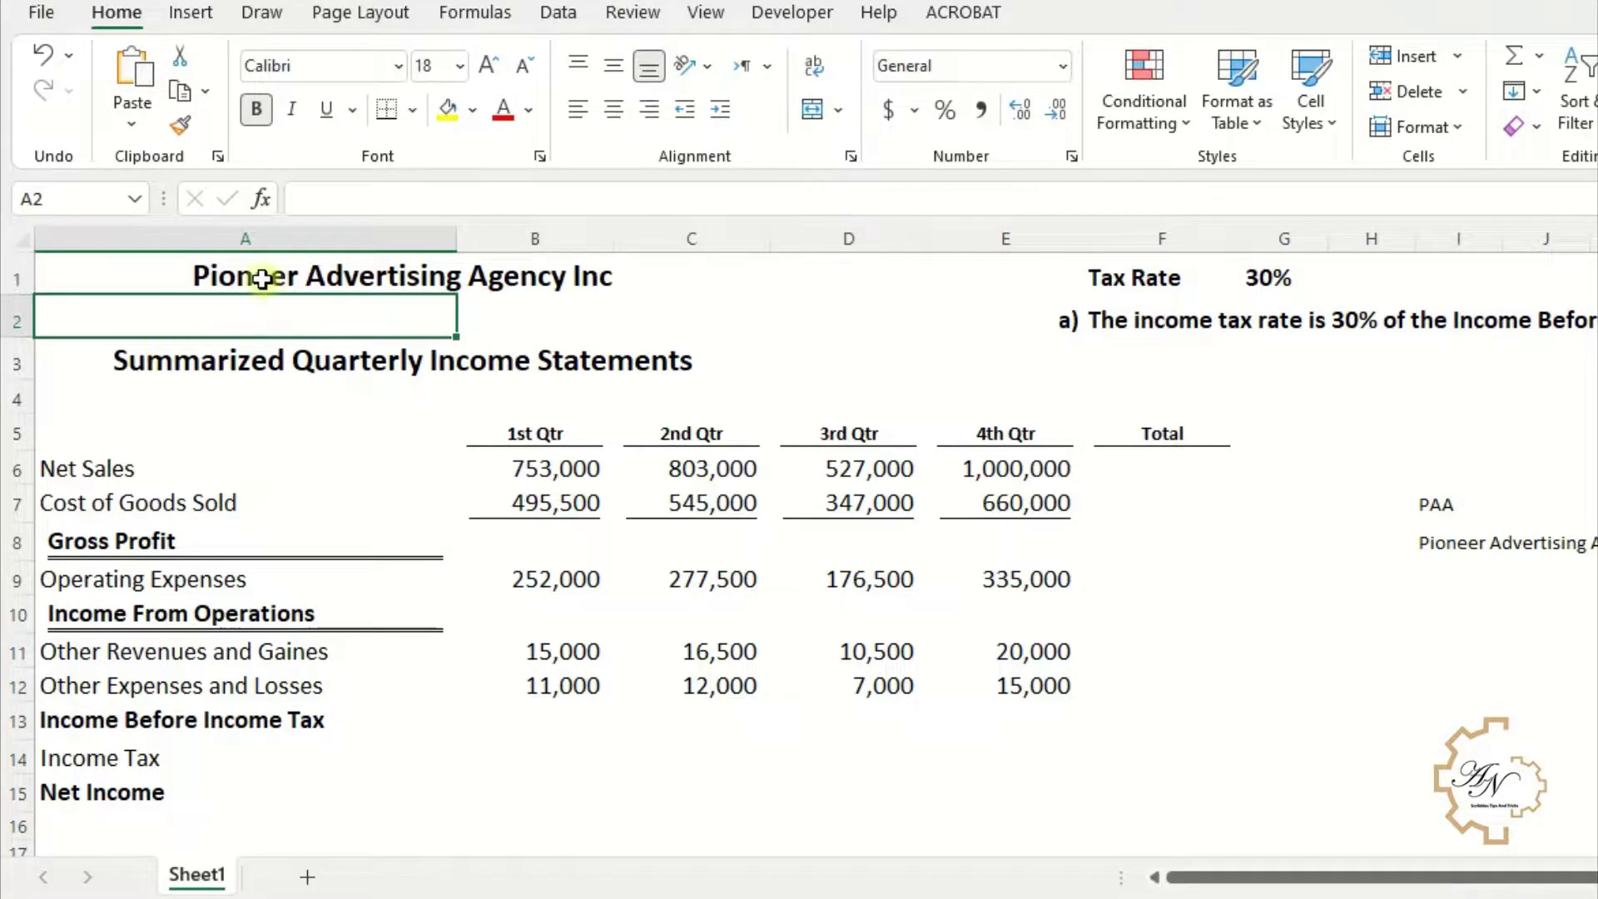
{"action": "left_click", "coordinate": [262, 279]}
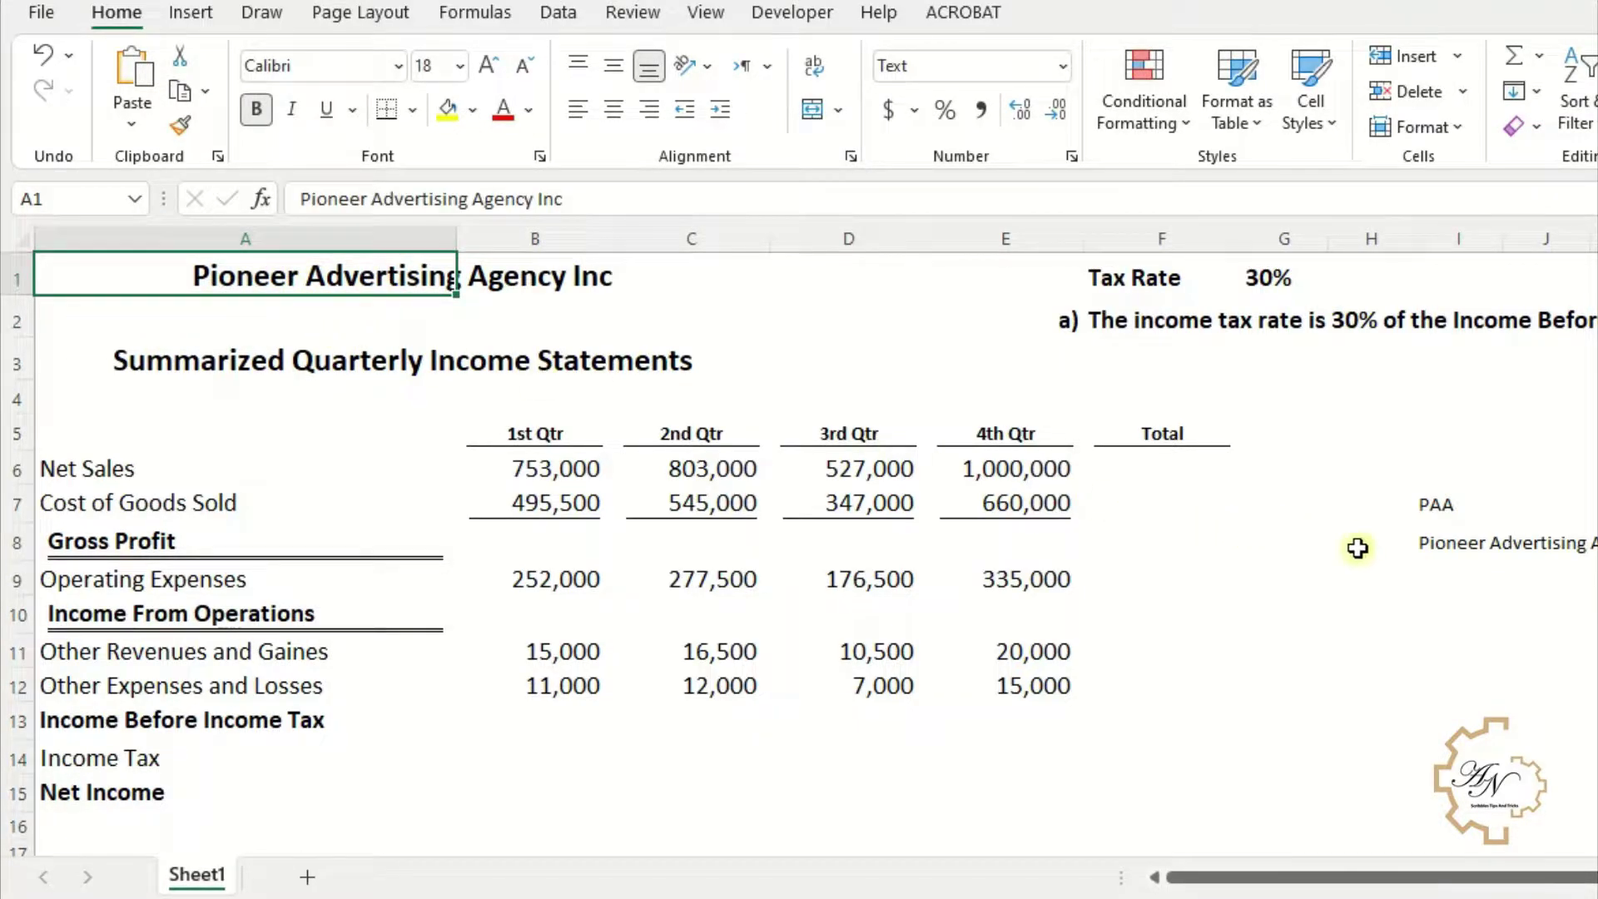
{"action": "left_click", "coordinate": [1426, 616]}
{"action": "type", "text": "paa"}
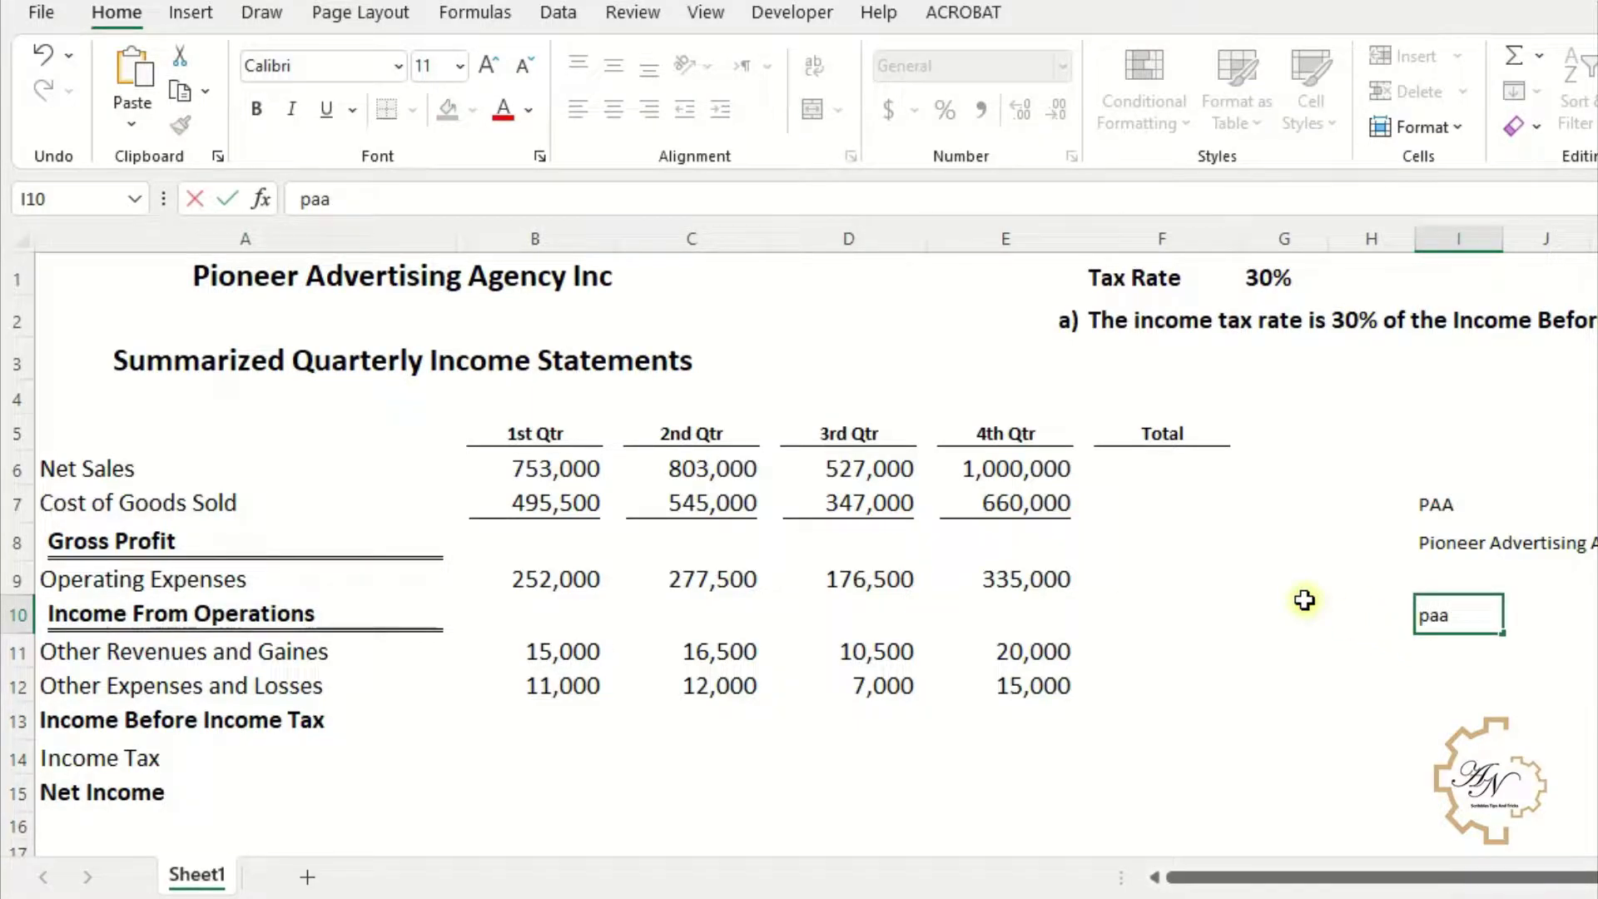
{"action": "key", "text": "Return"}
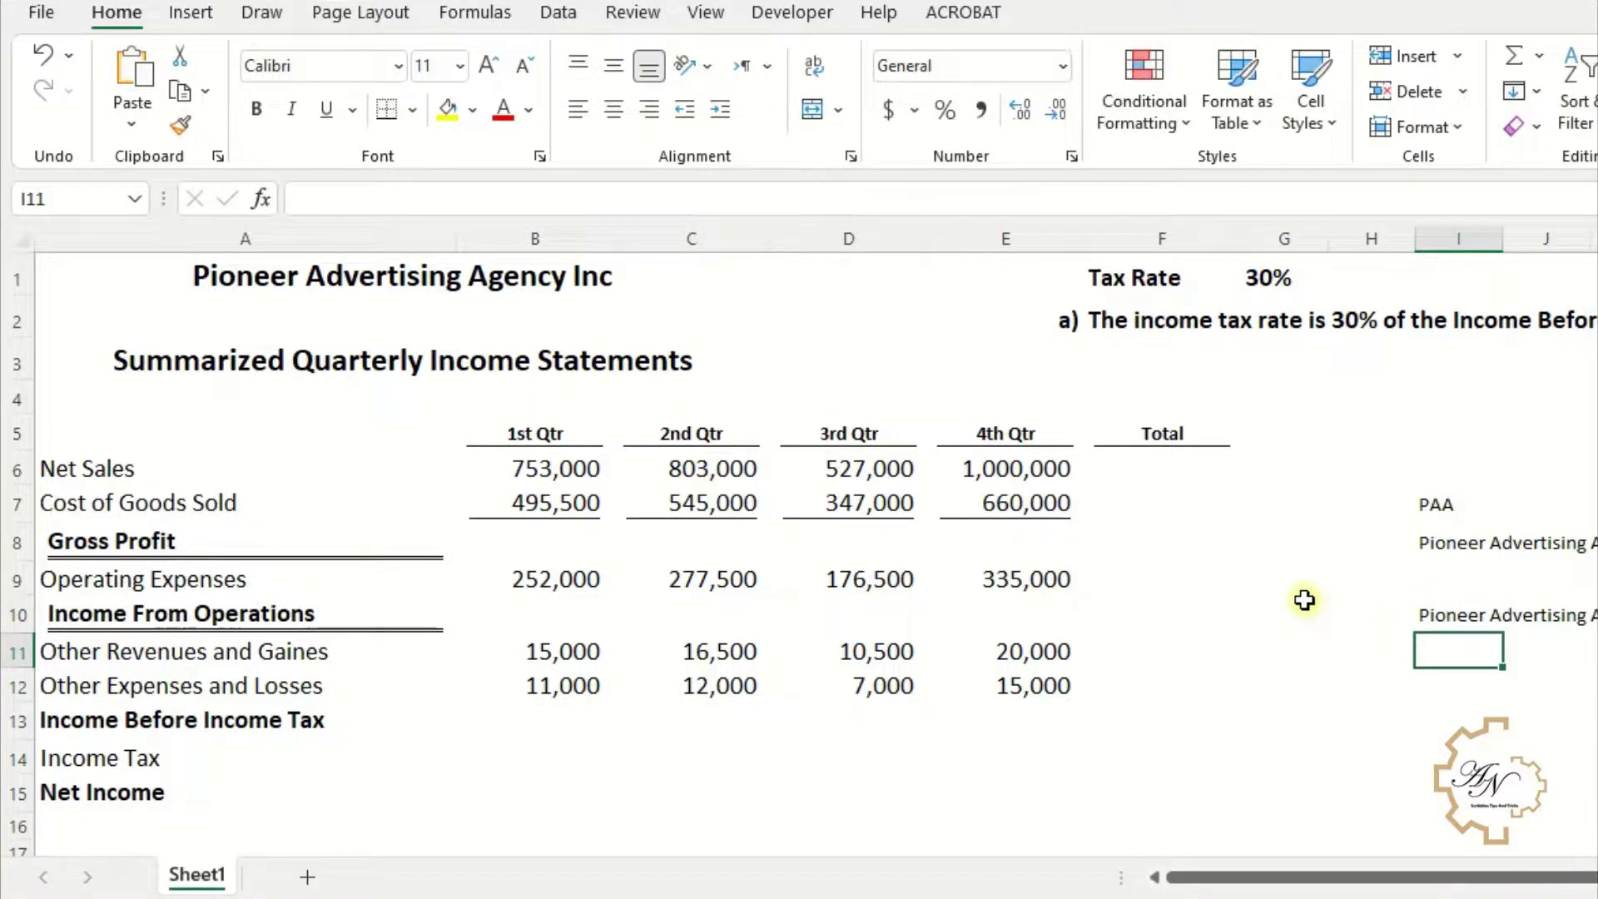
{"action": "left_click", "coordinate": [1482, 616]}
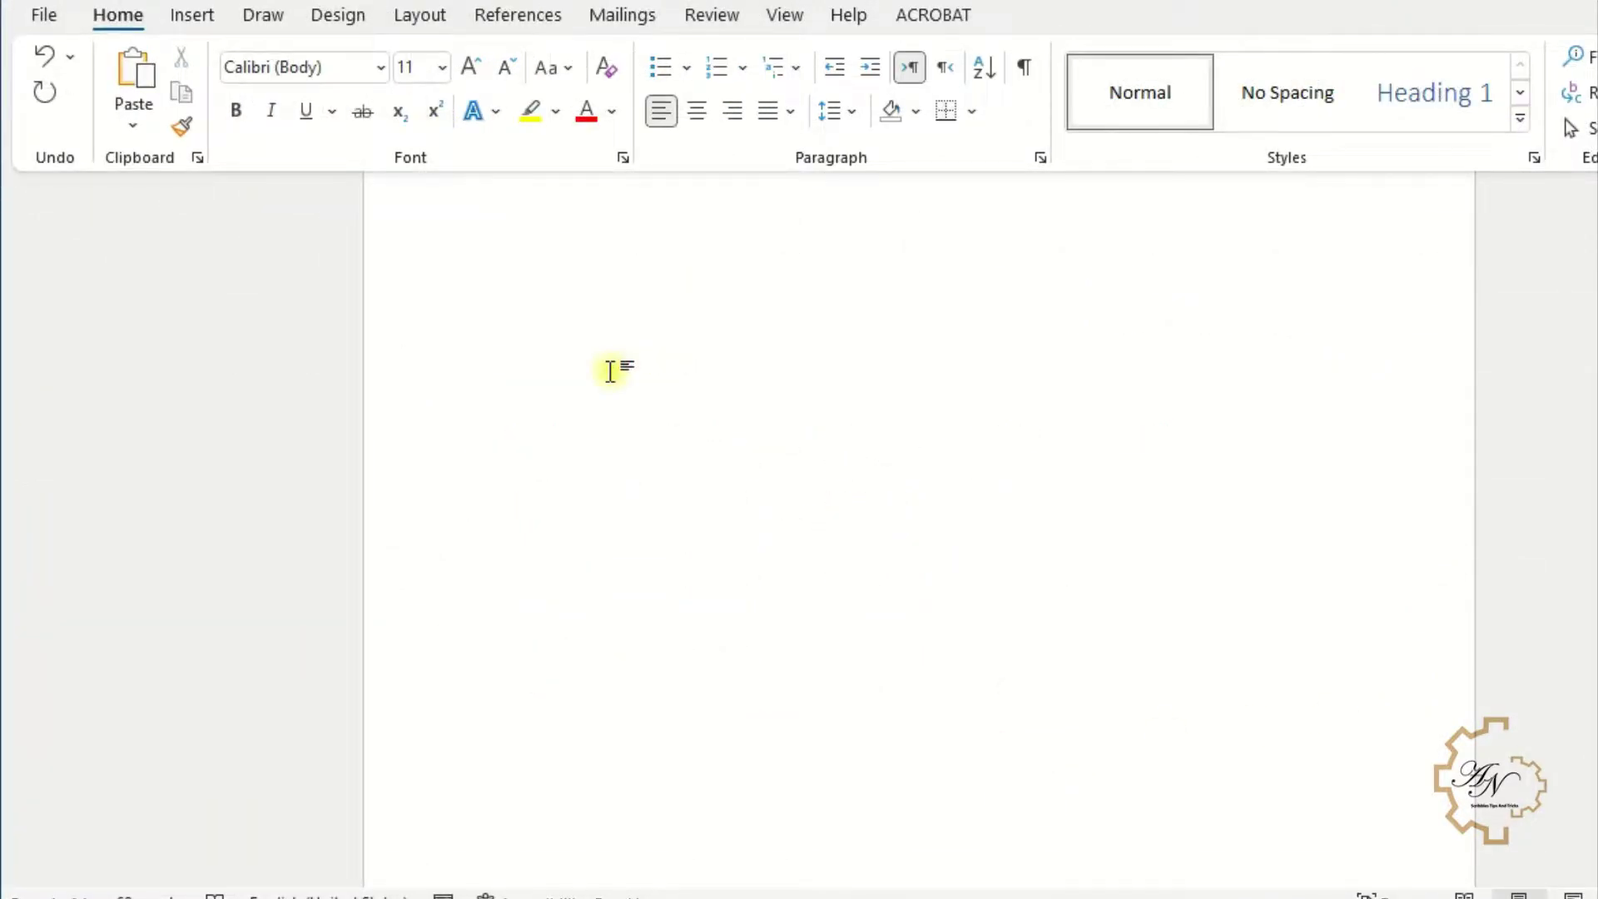
- In Word, expand paa to the company name on line one, then undo the expansion to keep 'paa.' on line two
{"action": "type", "text": "paa"}
{"action": "key", "text": "ctrl+a"}
{"action": "type", "text": "Pioneer Advertising Agency Inc"}
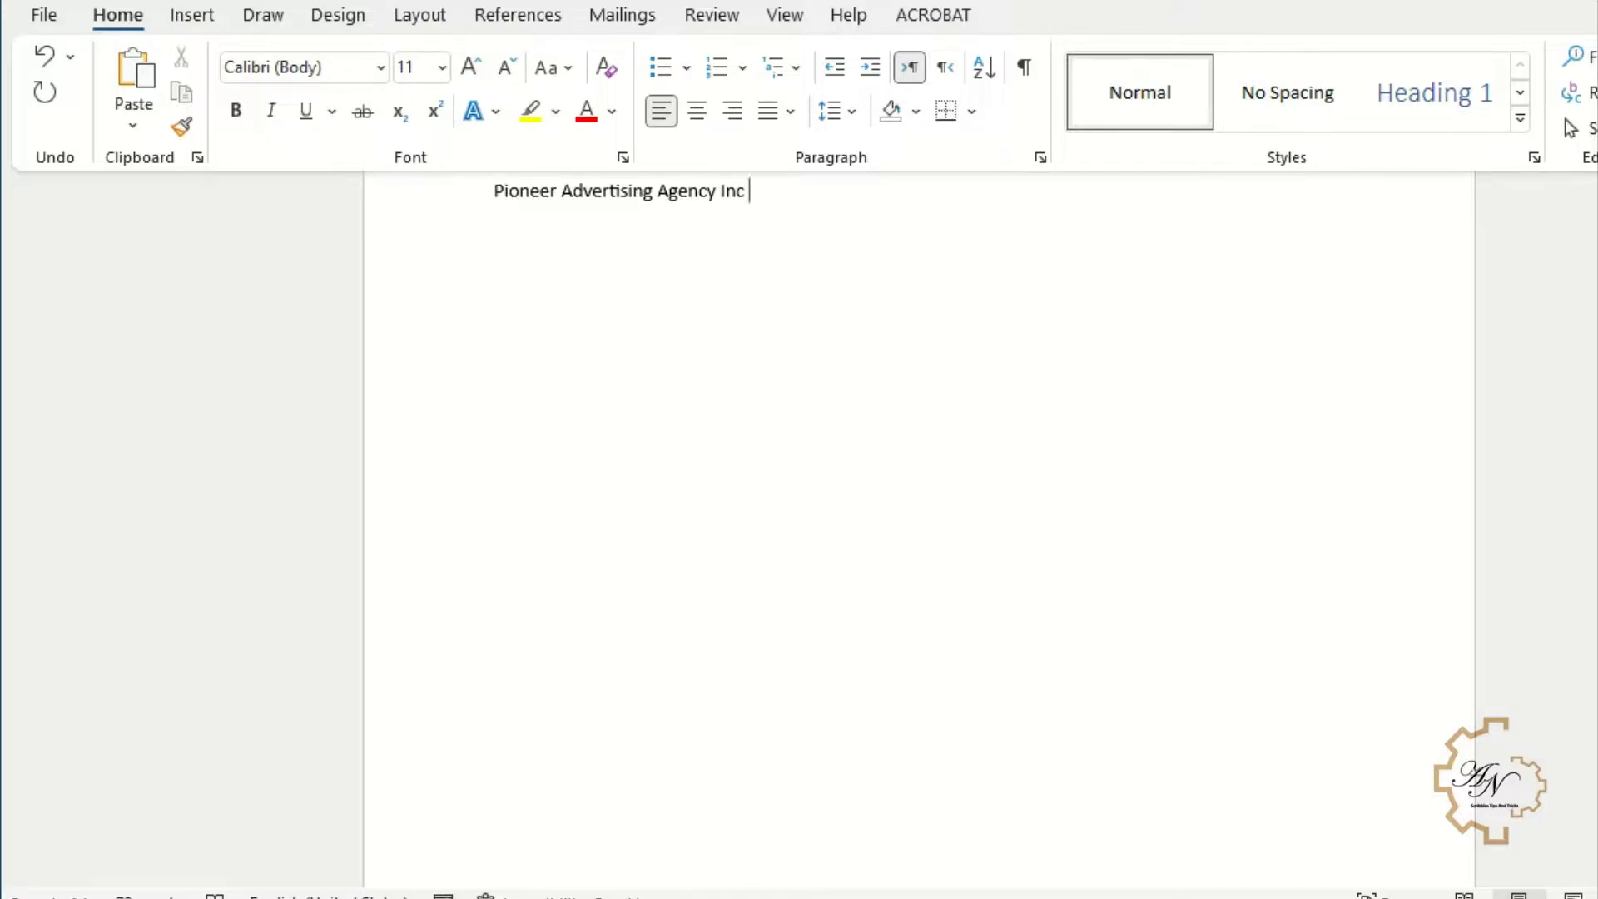
{"action": "key", "text": "Return"}
{"action": "type", "text": "paa."}
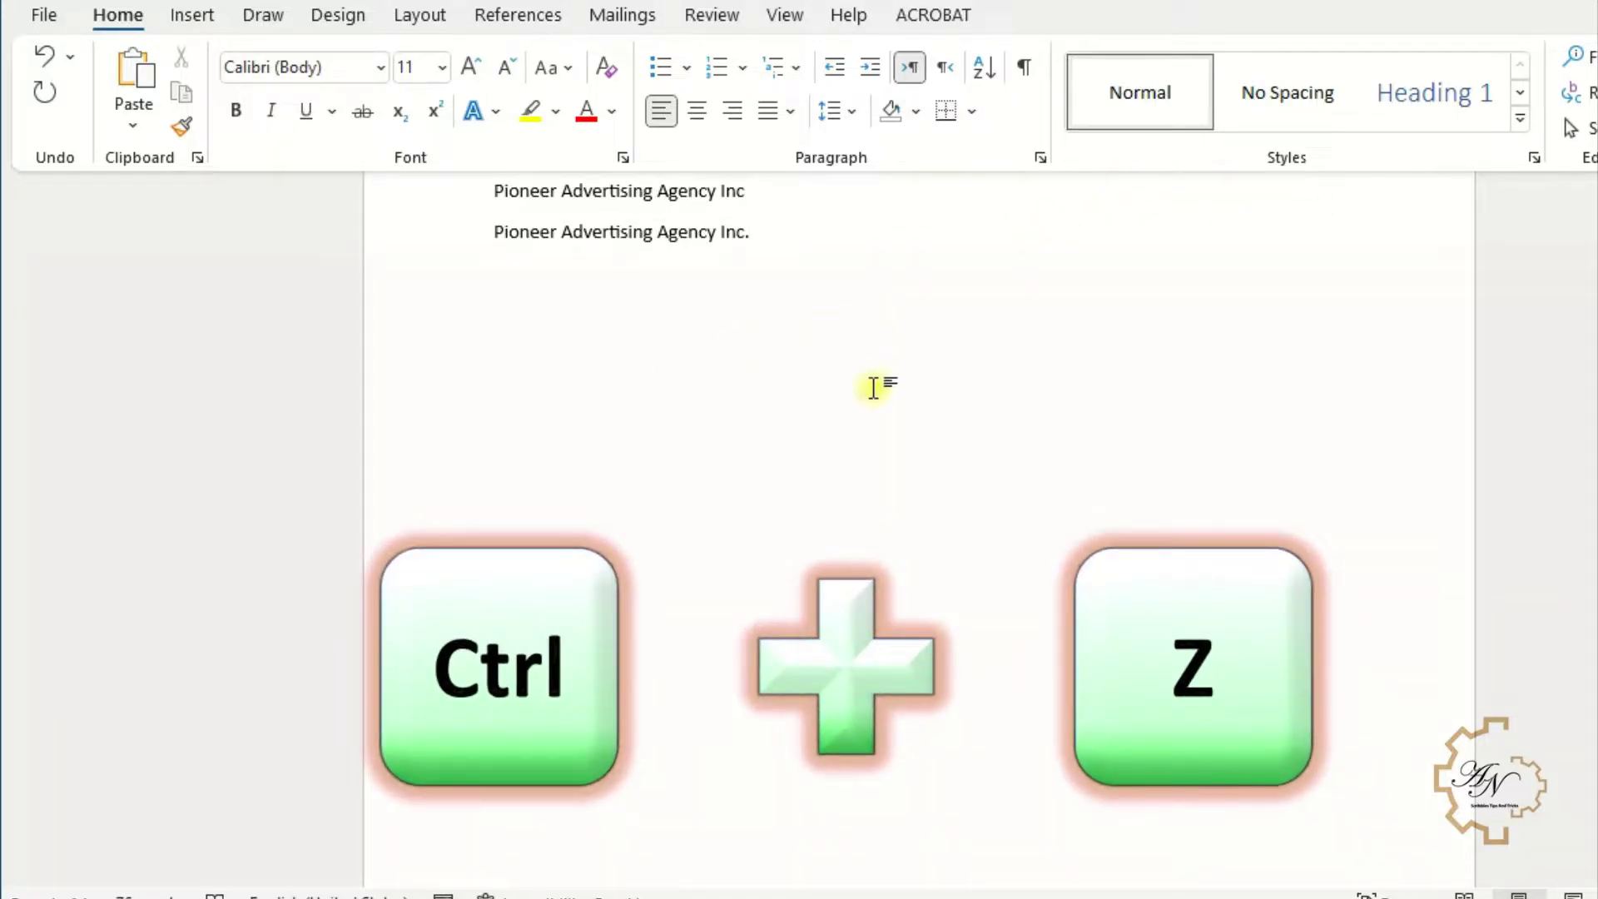
{"action": "key", "text": "ctrl+z"}
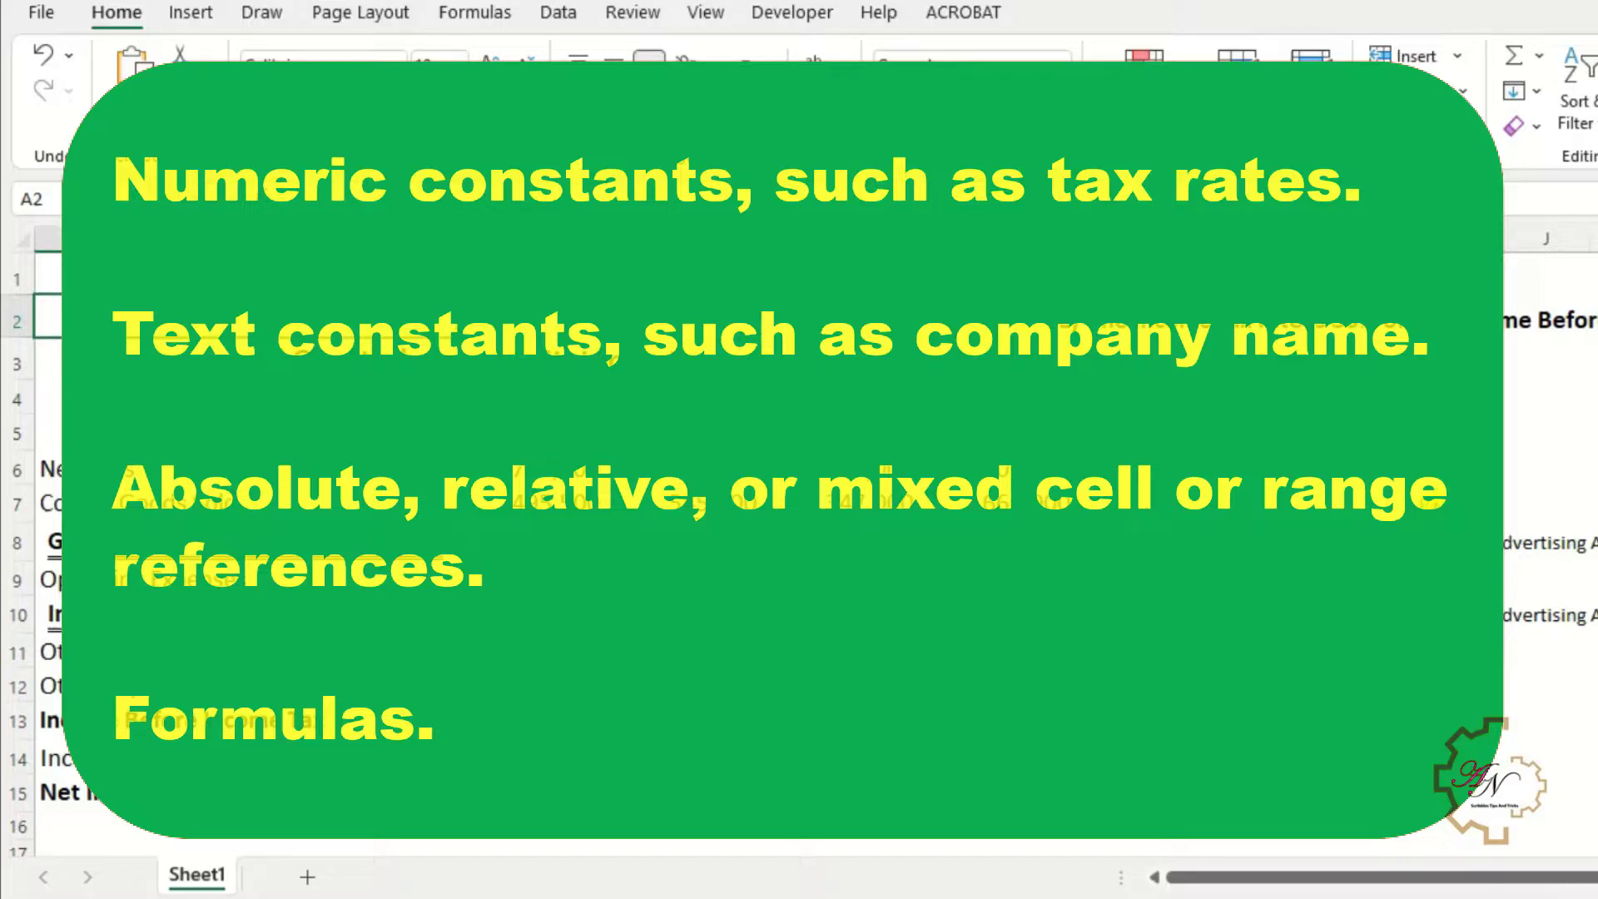
- Back in Excel, enter A into cell I8 and reselect I8 to check the company name
{"action": "left_click", "coordinate": [1415, 542]}
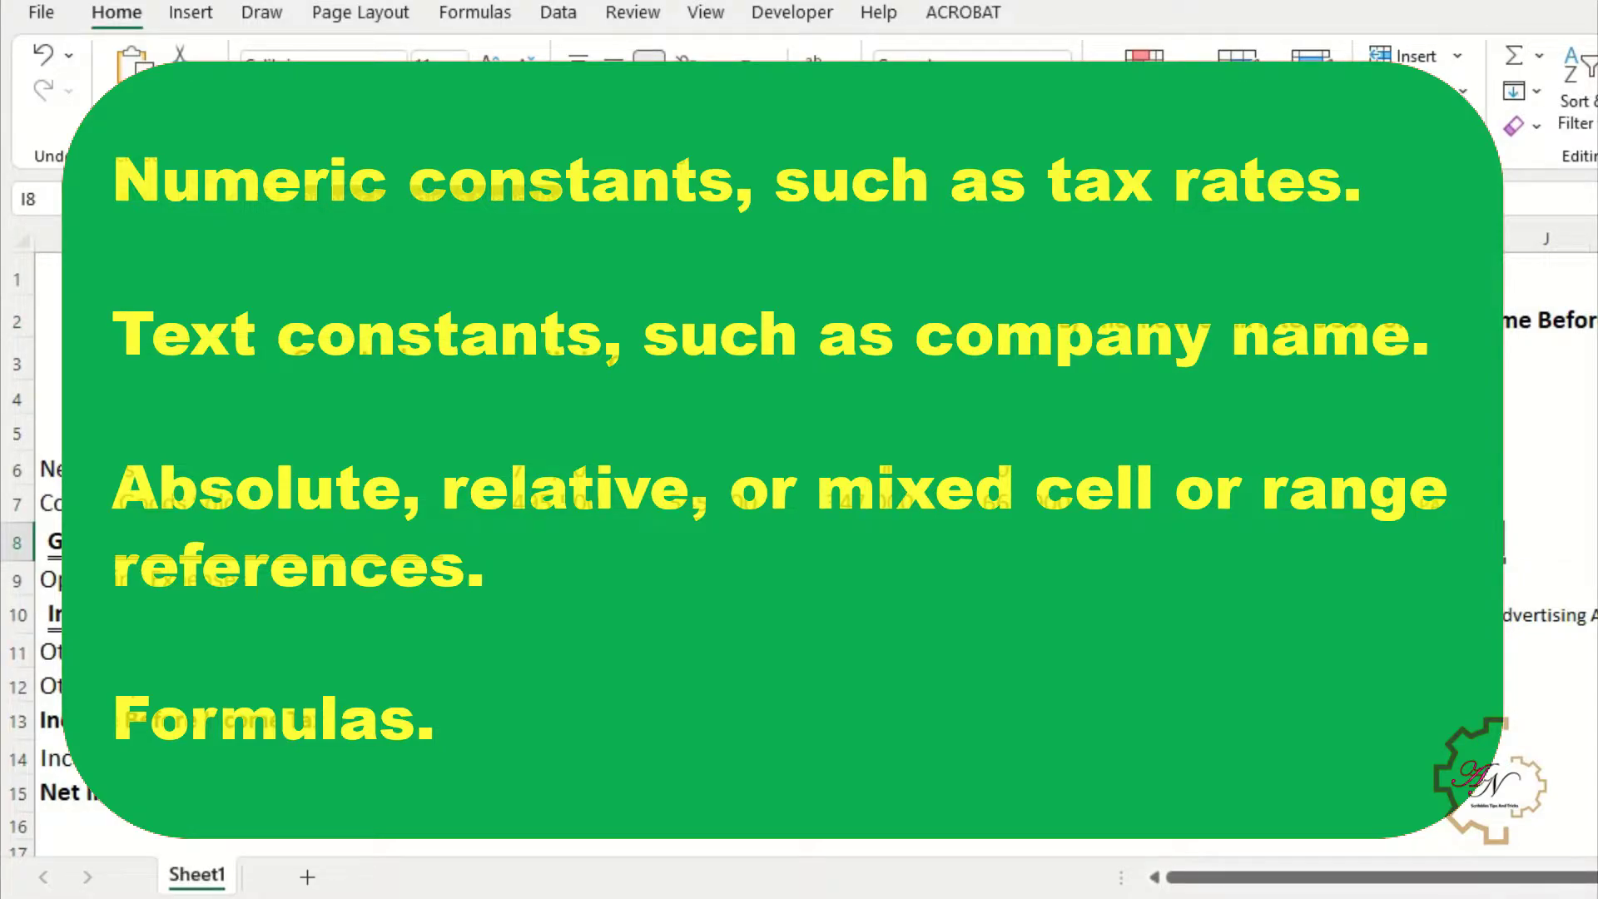
{"action": "type", "text": "A"}
{"action": "key", "text": "Return"}
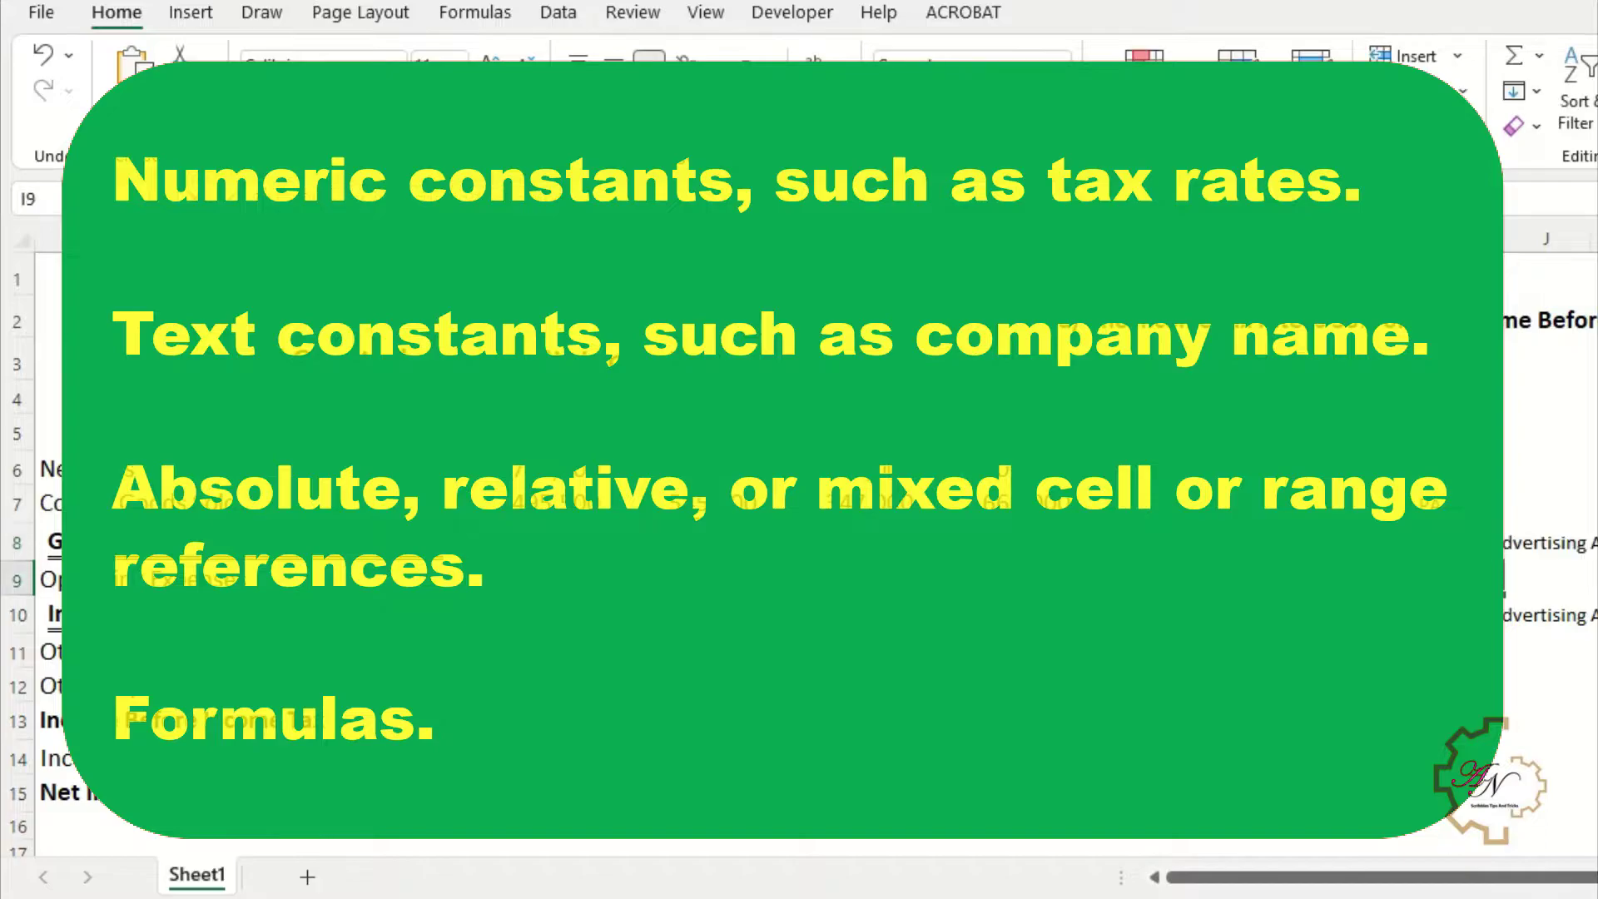
{"action": "left_click", "coordinate": [1436, 545]}
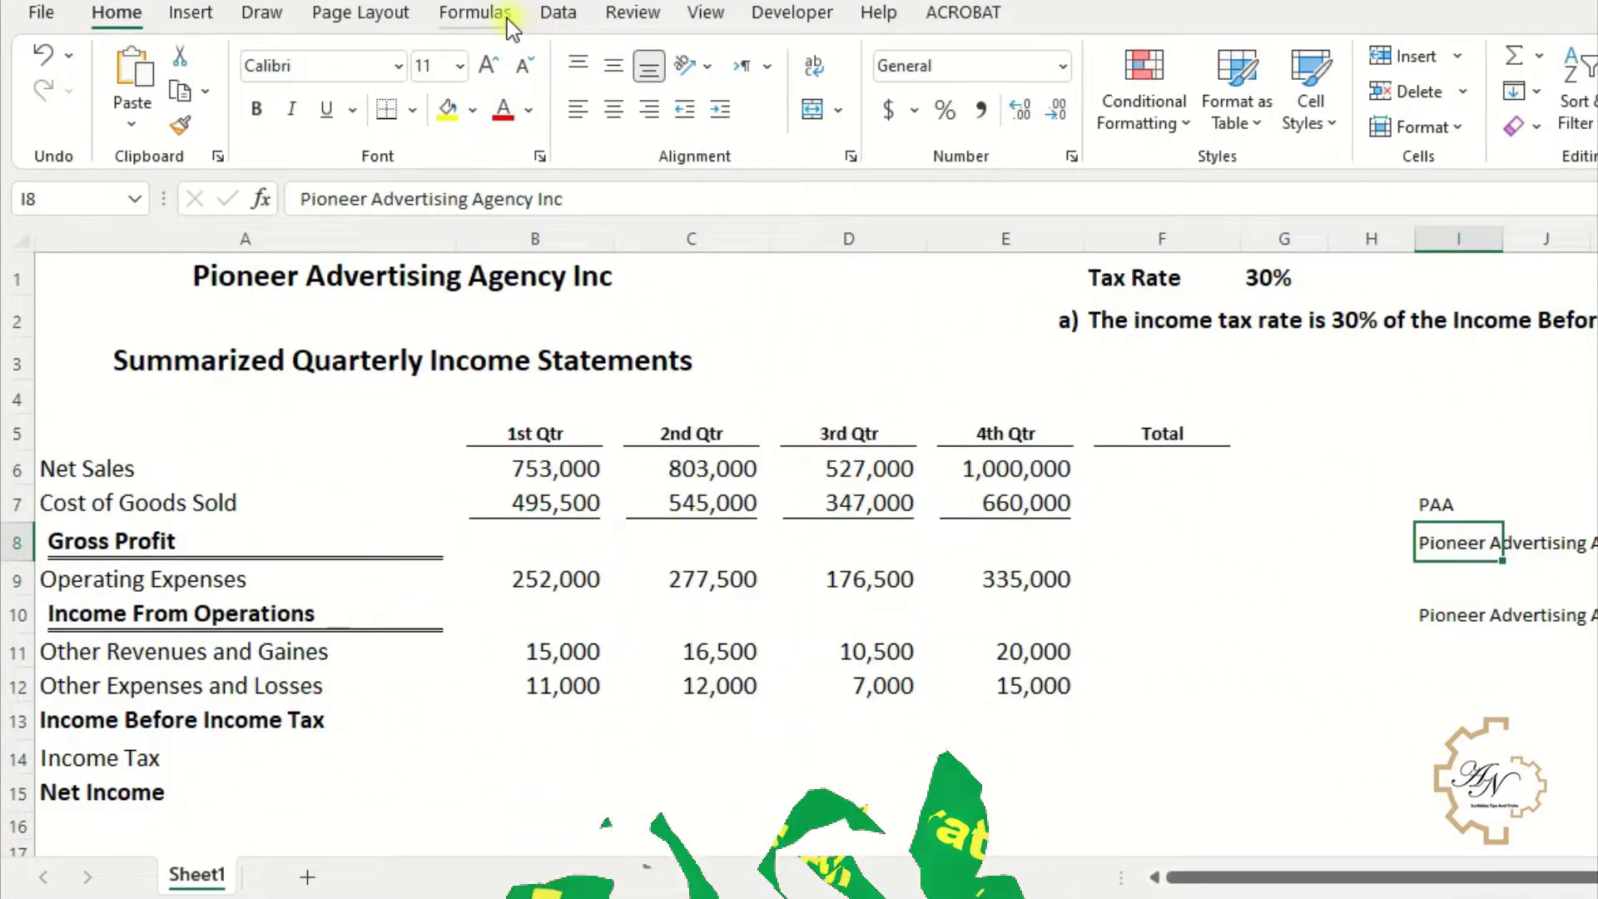
- Define the workbook name paa referring to the text constant Pioneer Advertising Agency Inc
{"action": "left_click", "coordinate": [507, 18]}
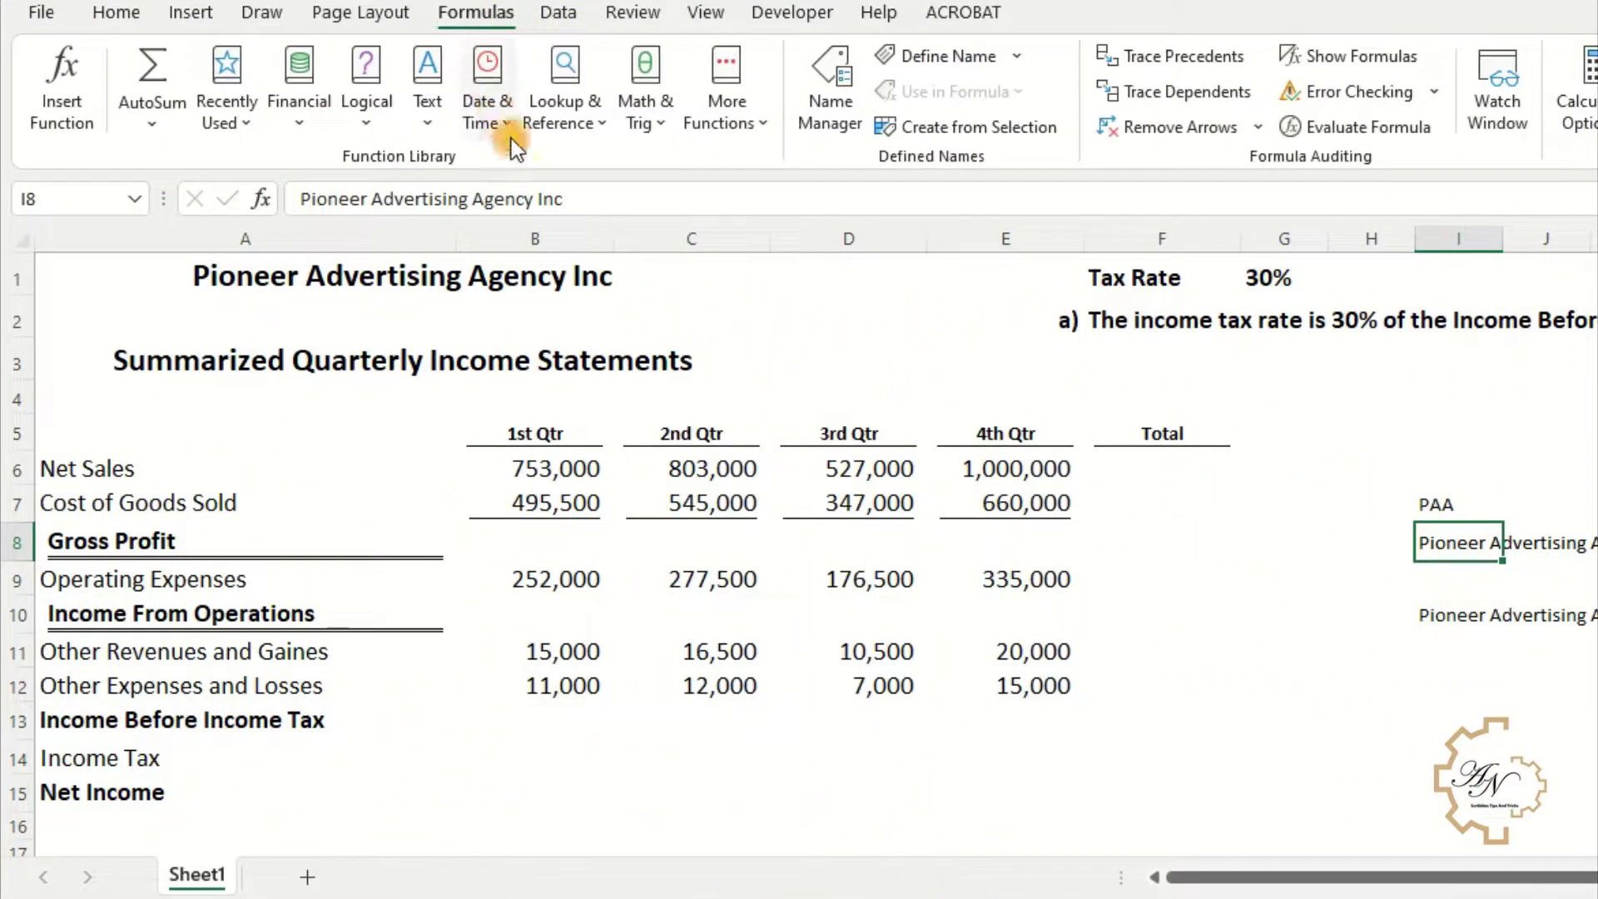
{"action": "left_click", "coordinate": [916, 58]}
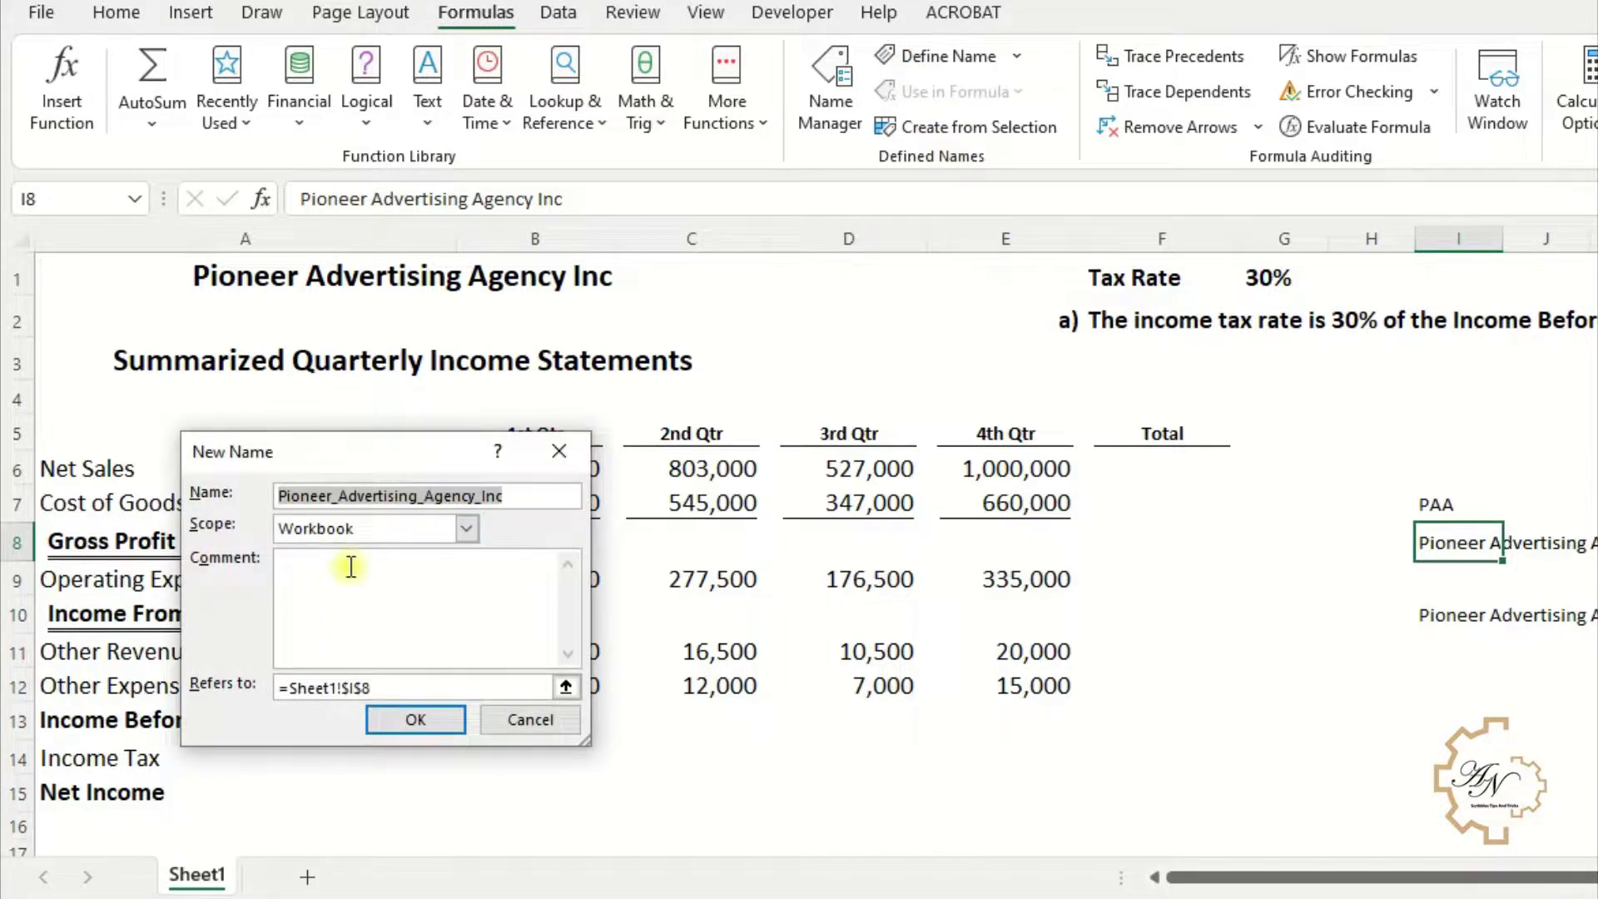
{"action": "left_click", "coordinate": [521, 500]}
{"action": "type", "text": "paa"}
{"action": "left_click_drag", "start_coordinate": [453, 688], "coordinate": [214, 679]}
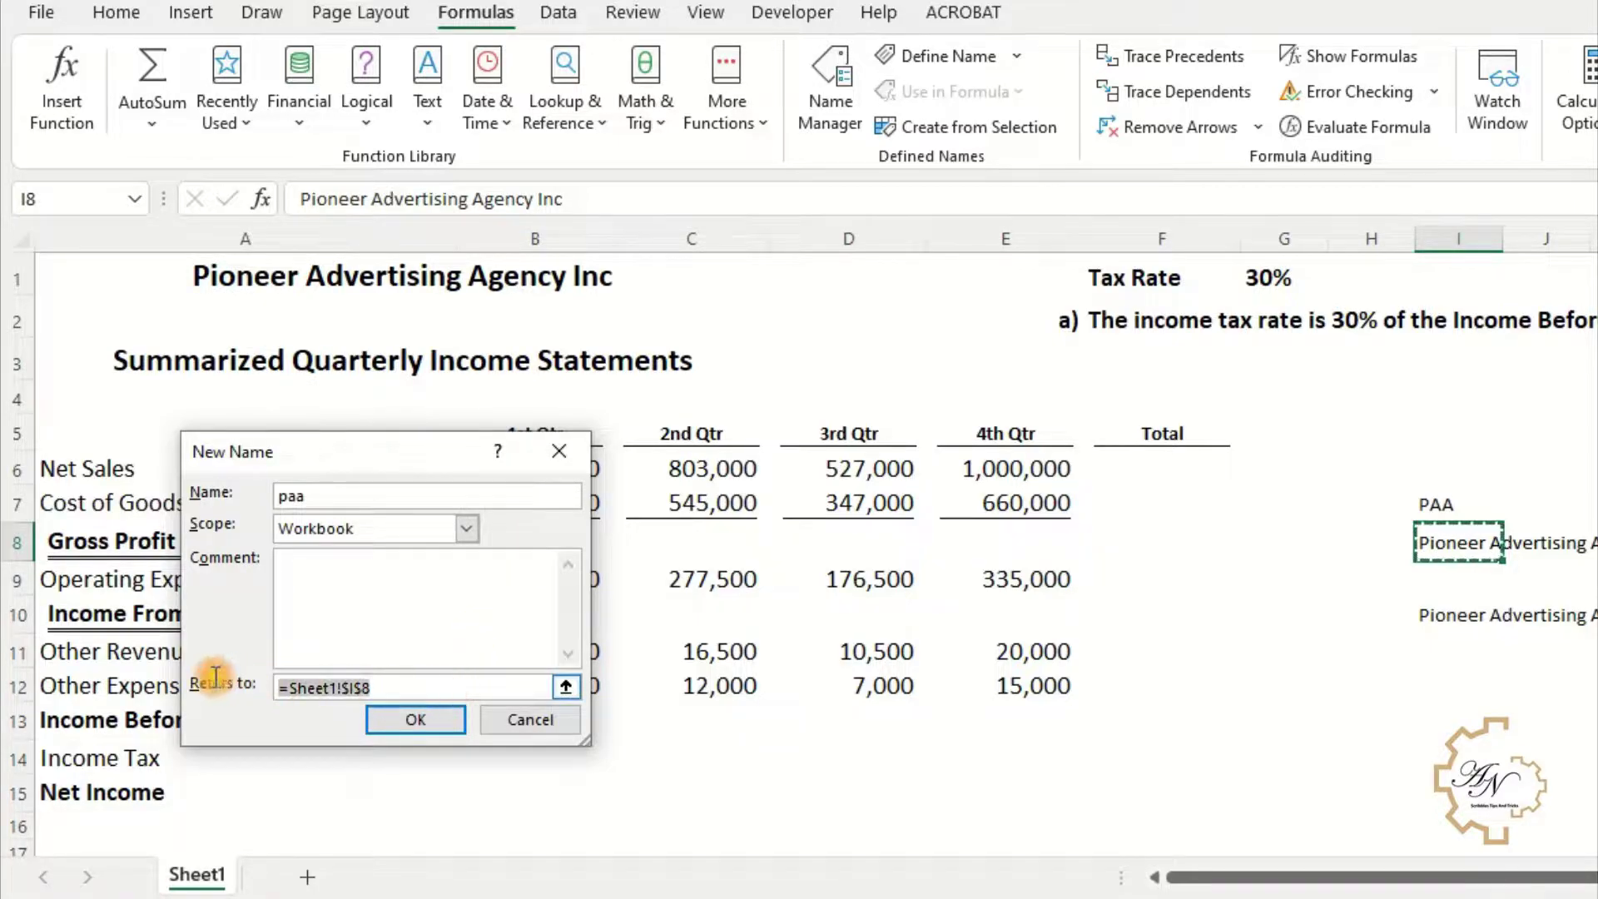
{"action": "type", "text": "Pioneer Advertising Agency Inc"}
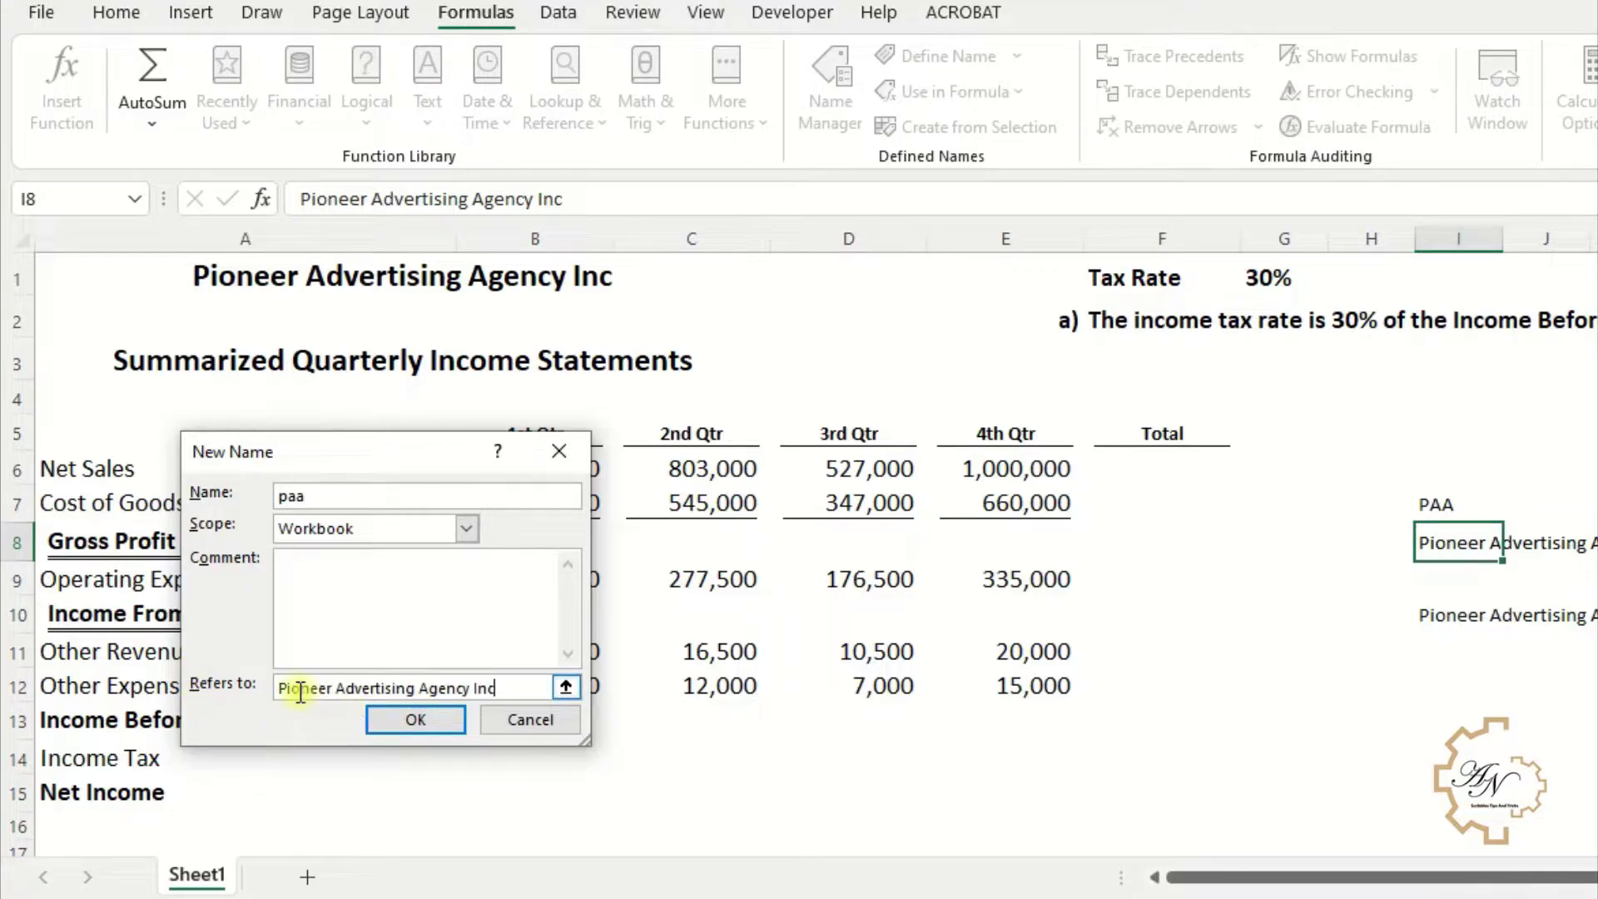
{"action": "left_click", "coordinate": [403, 724]}
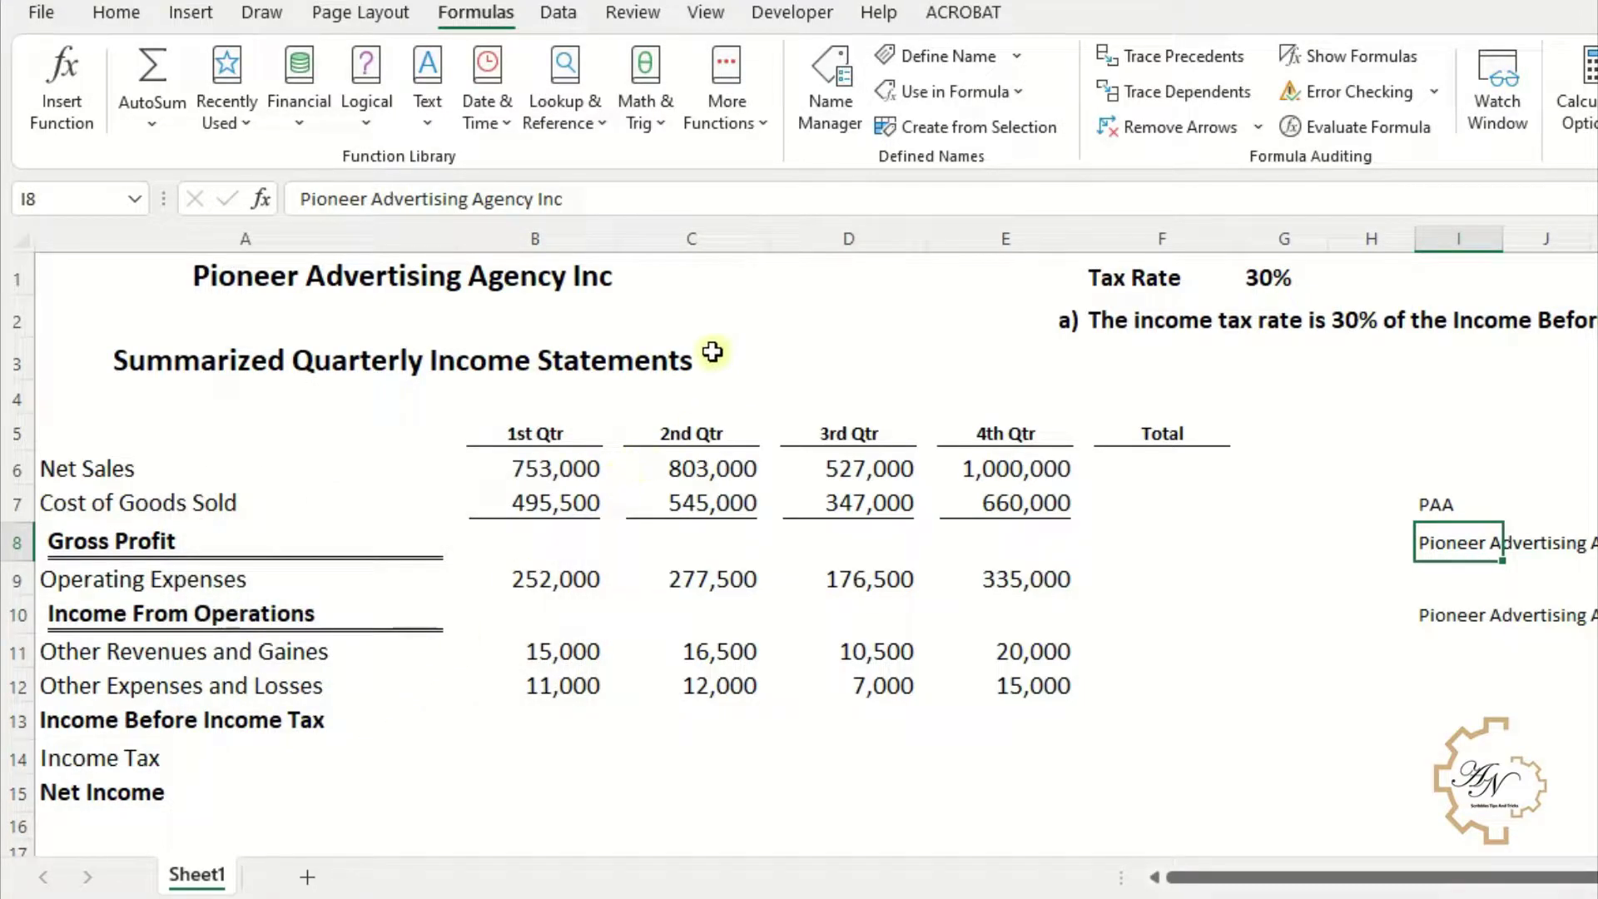
{"action": "left_click", "coordinate": [141, 273]}
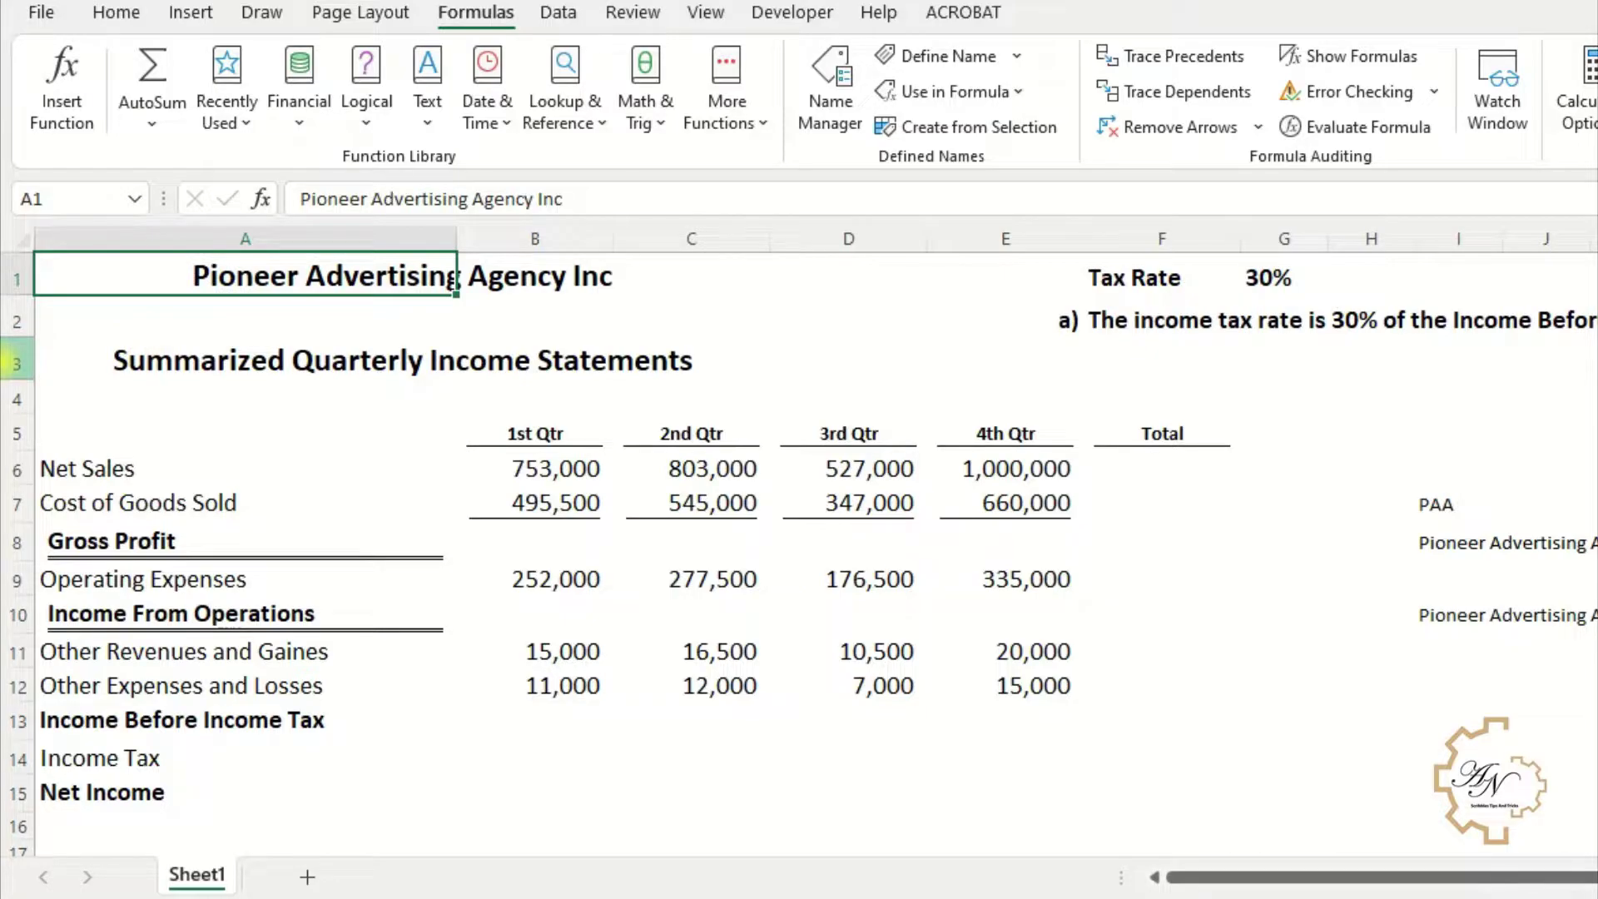
- Enter =paa in A1 from the AutoComplete list, then check A1, I7, I8 and the G1 tax rate
{"action": "type", "text": "=pa"}
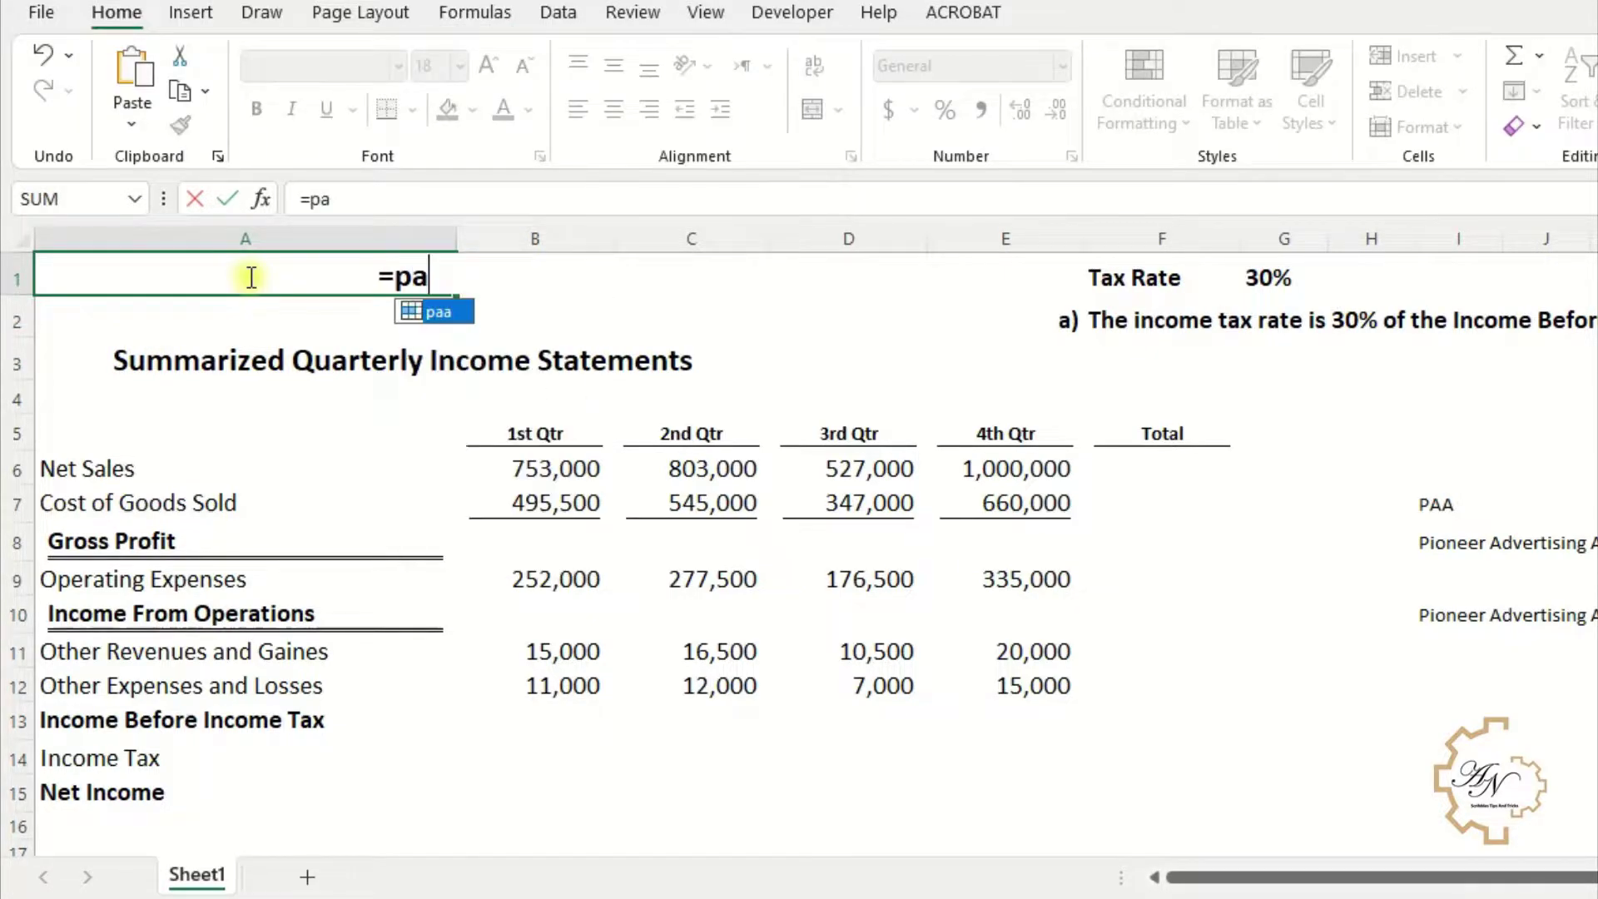
{"action": "left_click", "coordinate": [452, 315]}
{"action": "key", "text": "Return"}
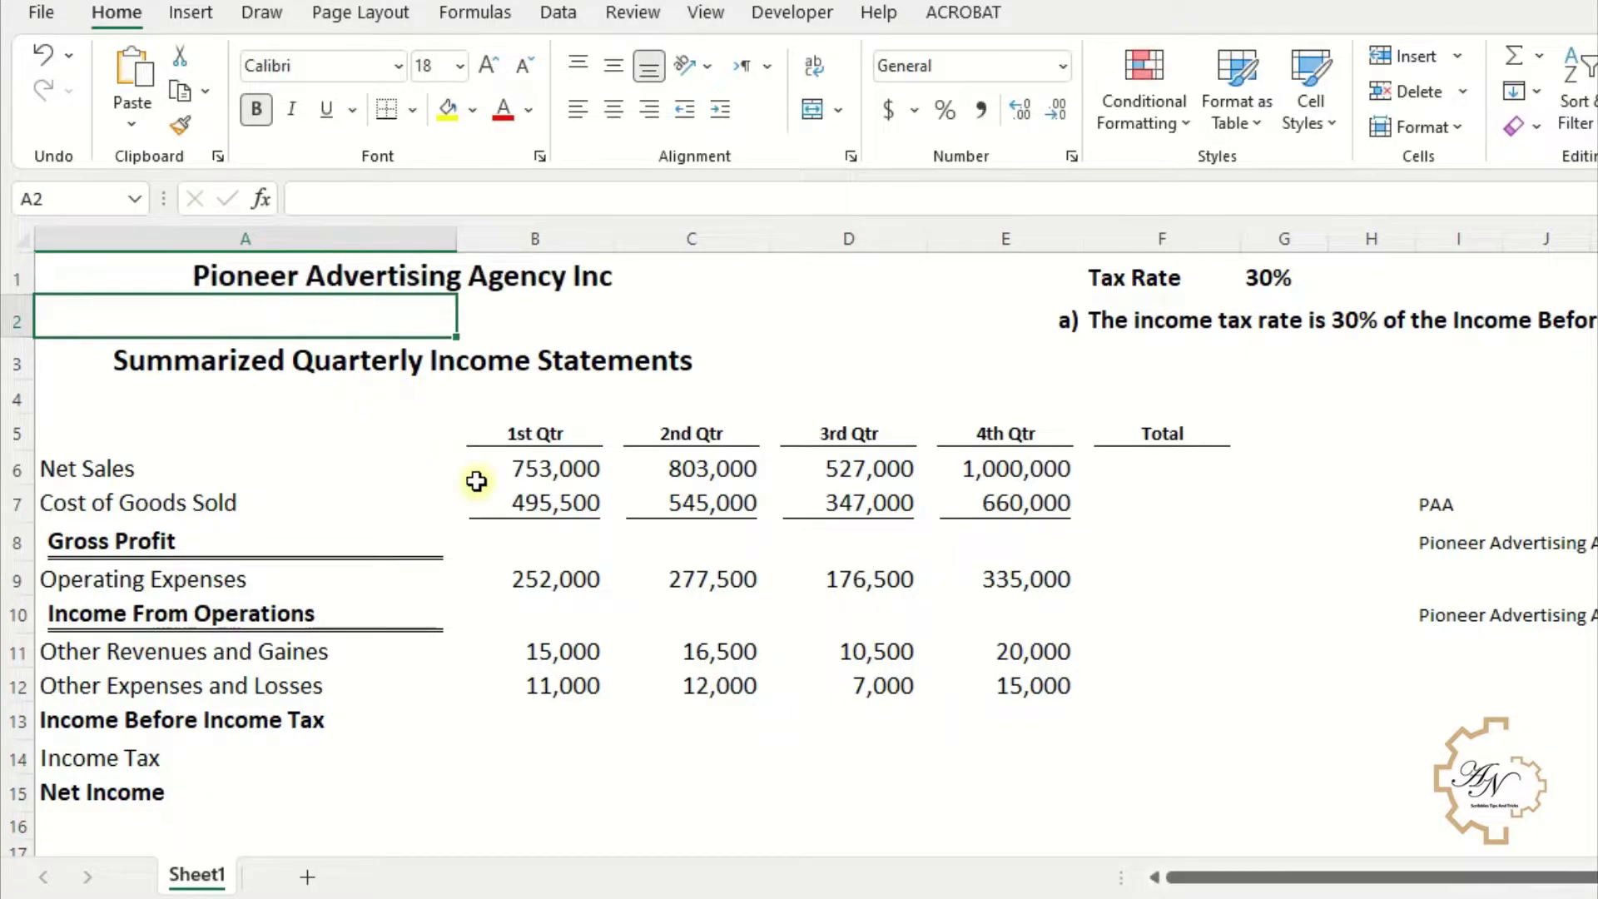
{"action": "left_click", "coordinate": [379, 275]}
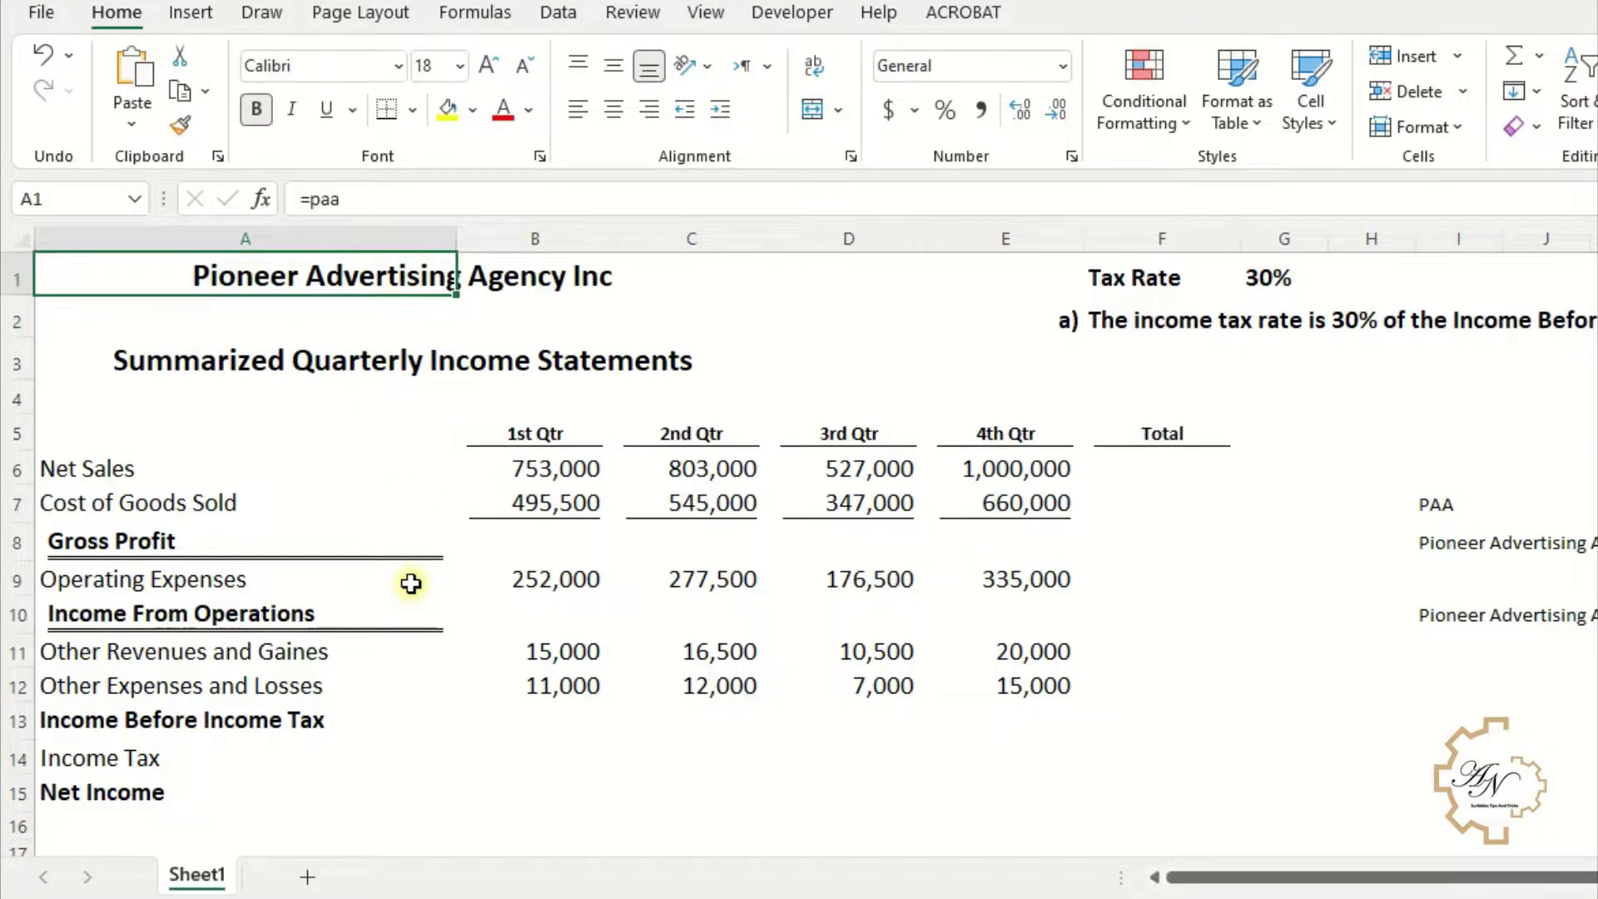
{"action": "left_click", "coordinate": [460, 344]}
{"action": "left_click", "coordinate": [418, 329]}
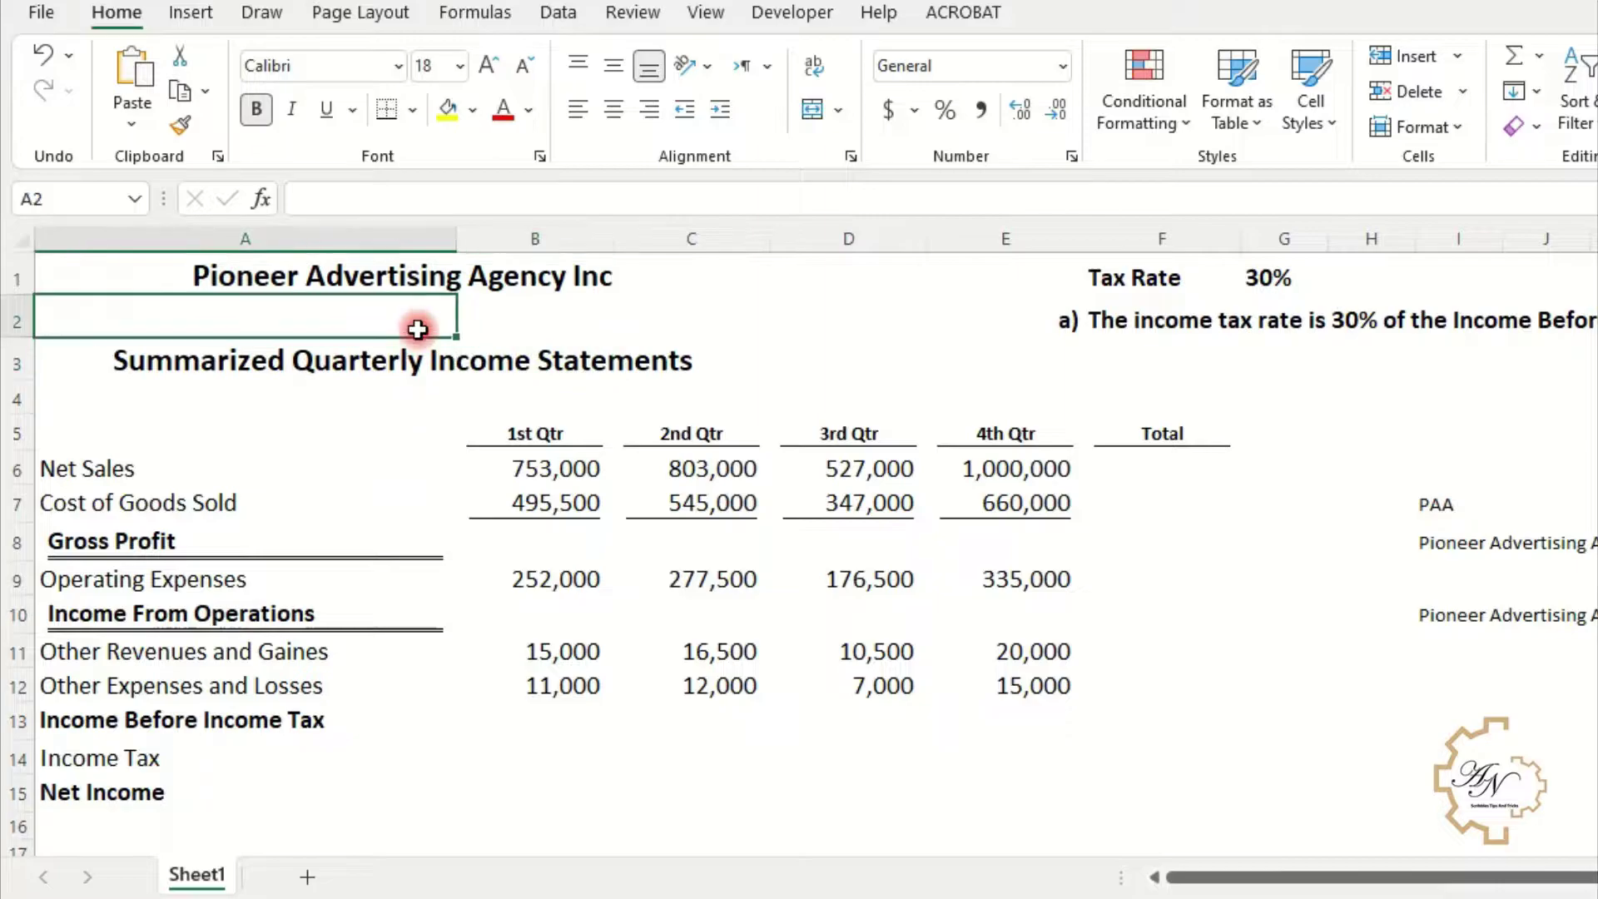
{"action": "left_click", "coordinate": [421, 283]}
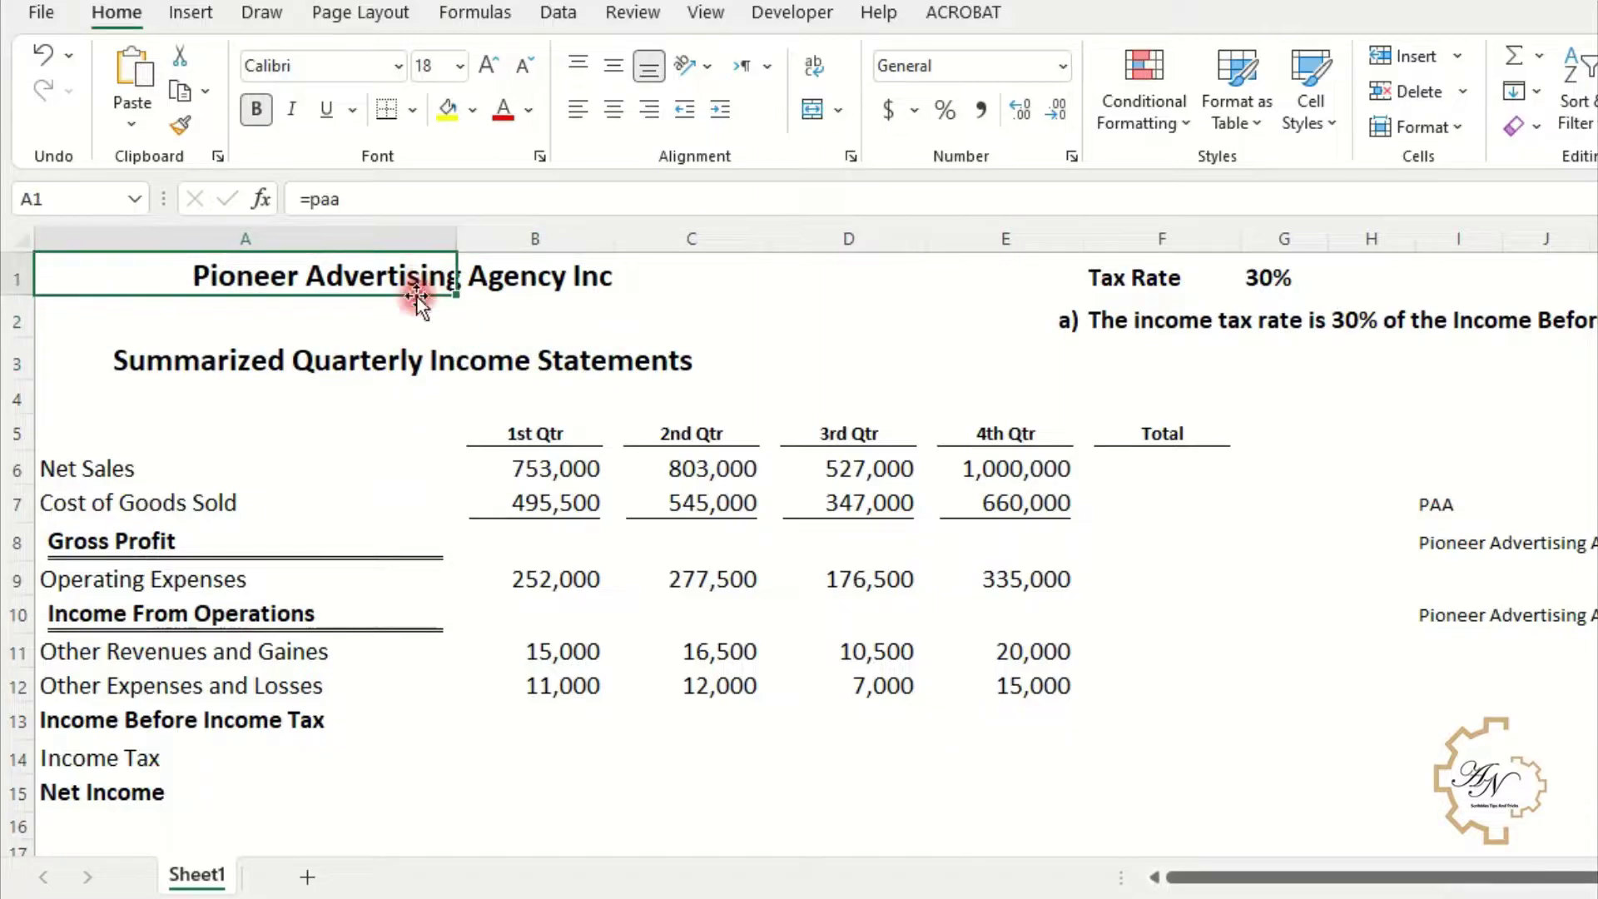
{"action": "left_click", "coordinate": [1429, 505]}
{"action": "left_click", "coordinate": [1432, 544]}
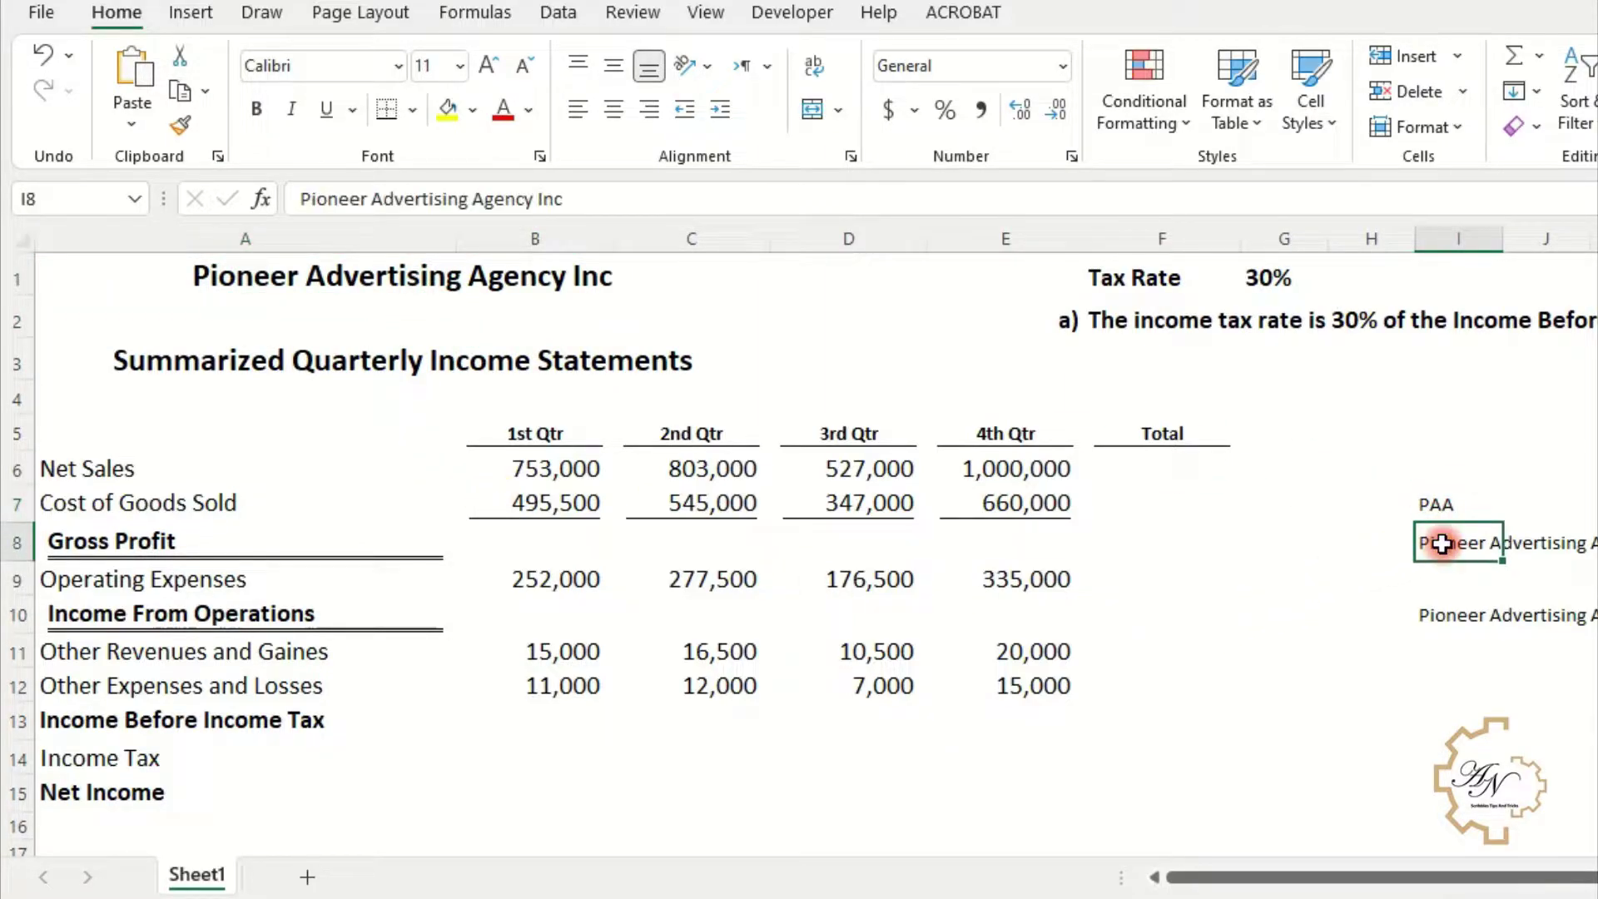
{"action": "left_click", "coordinate": [1295, 277]}
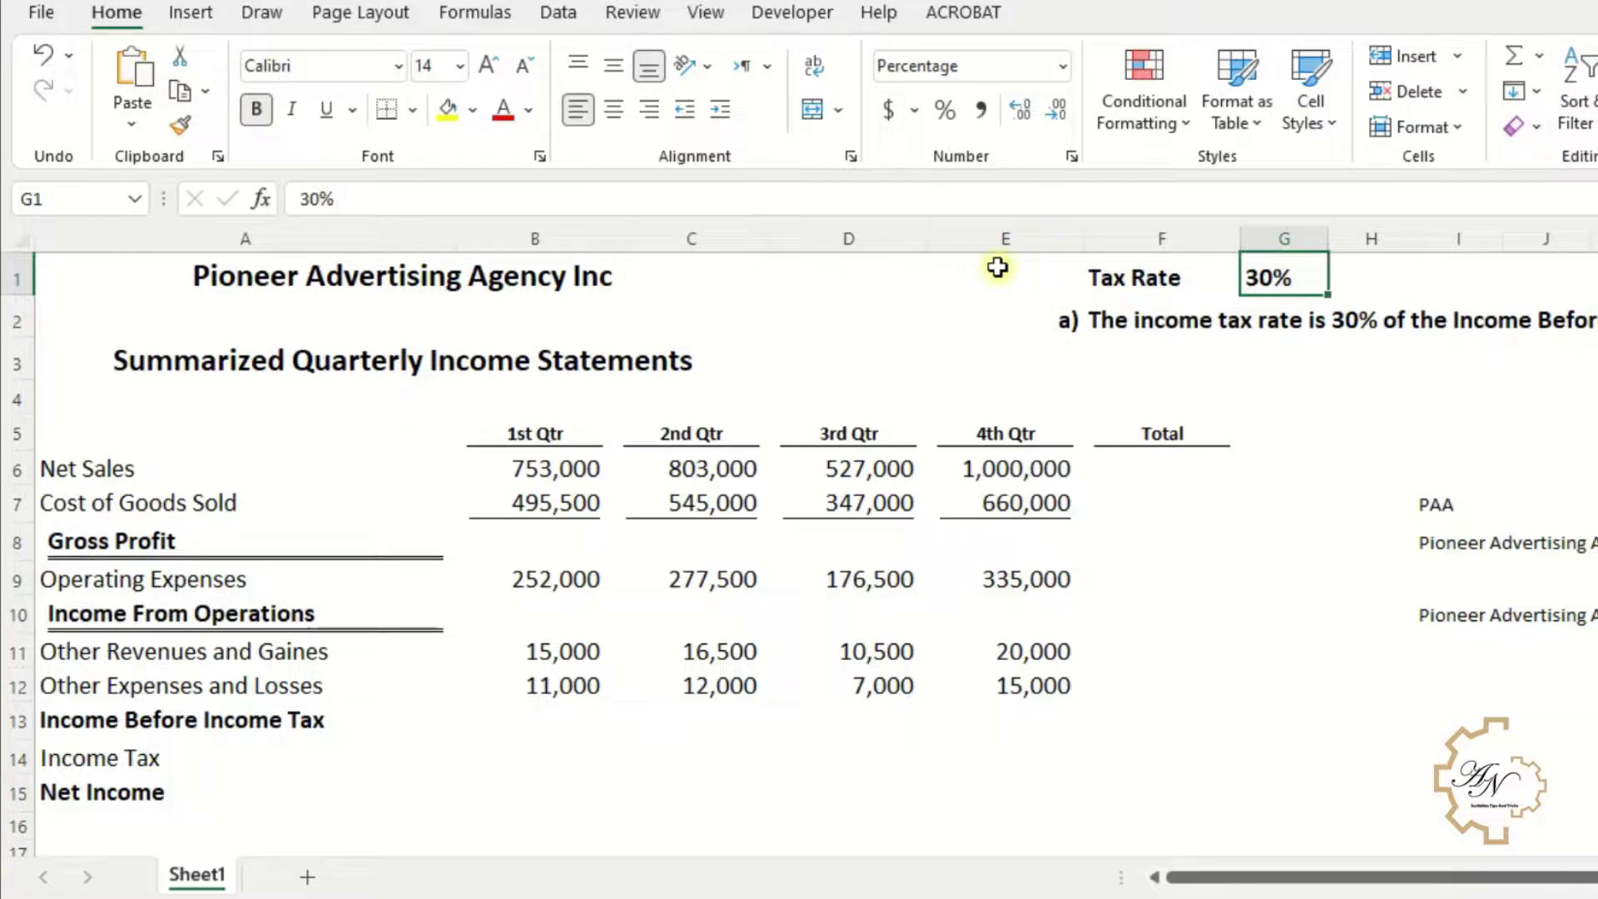
- Name cell G1 taxRate through the Name Box and verify it beside the F1 Tax Rate label
{"action": "left_click", "coordinate": [107, 201]}
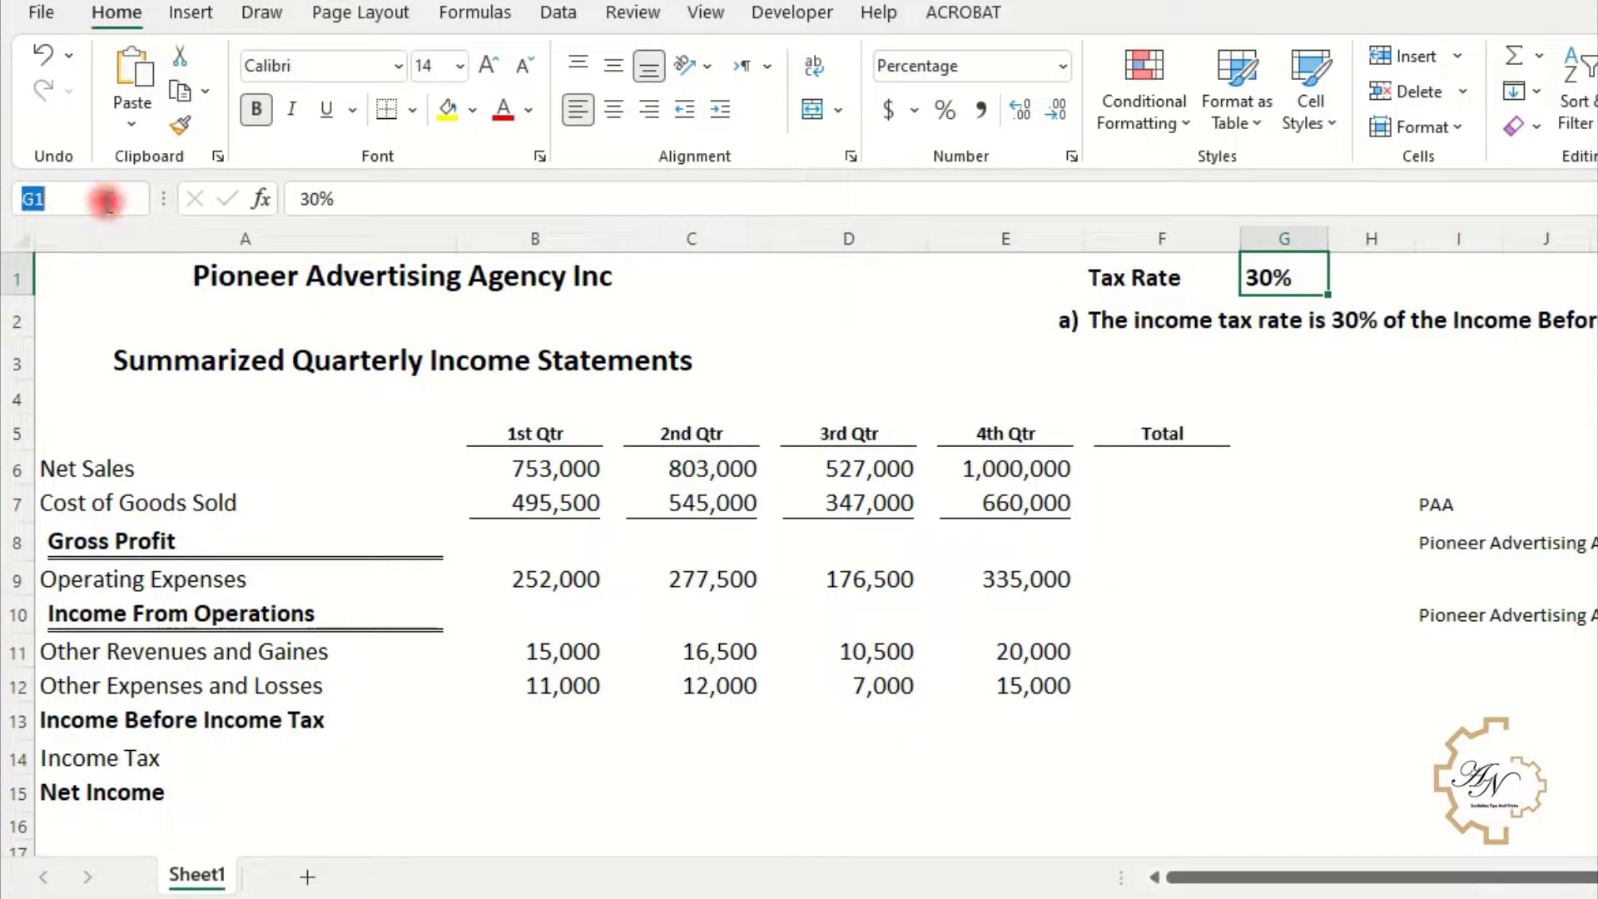
{"action": "type", "text": "t"}
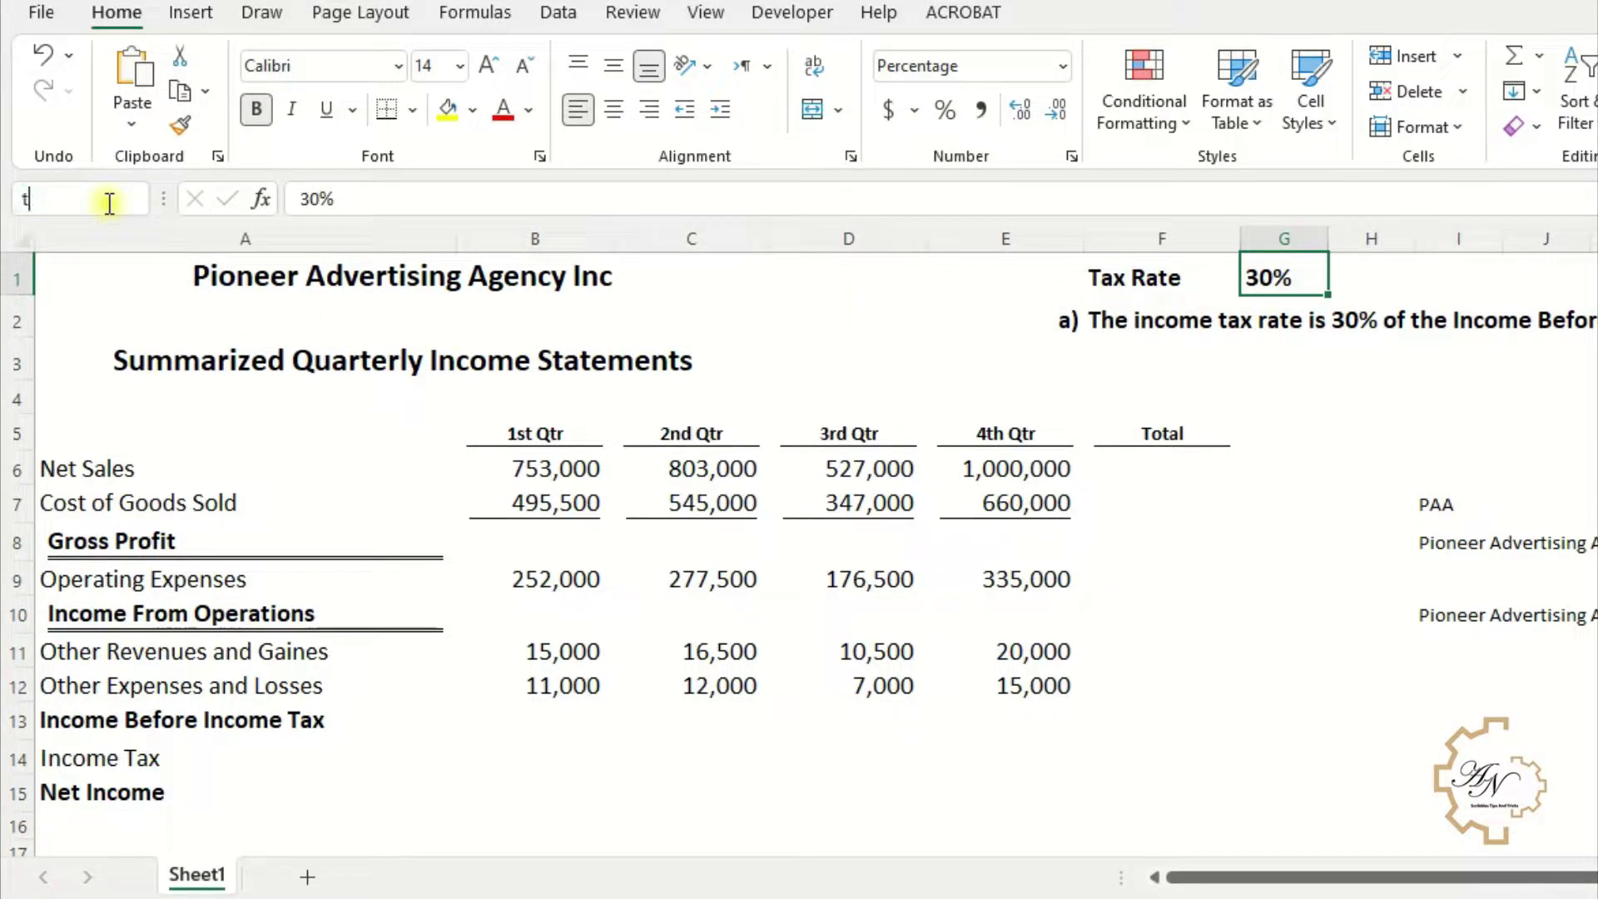
{"action": "type", "text": "axRate"}
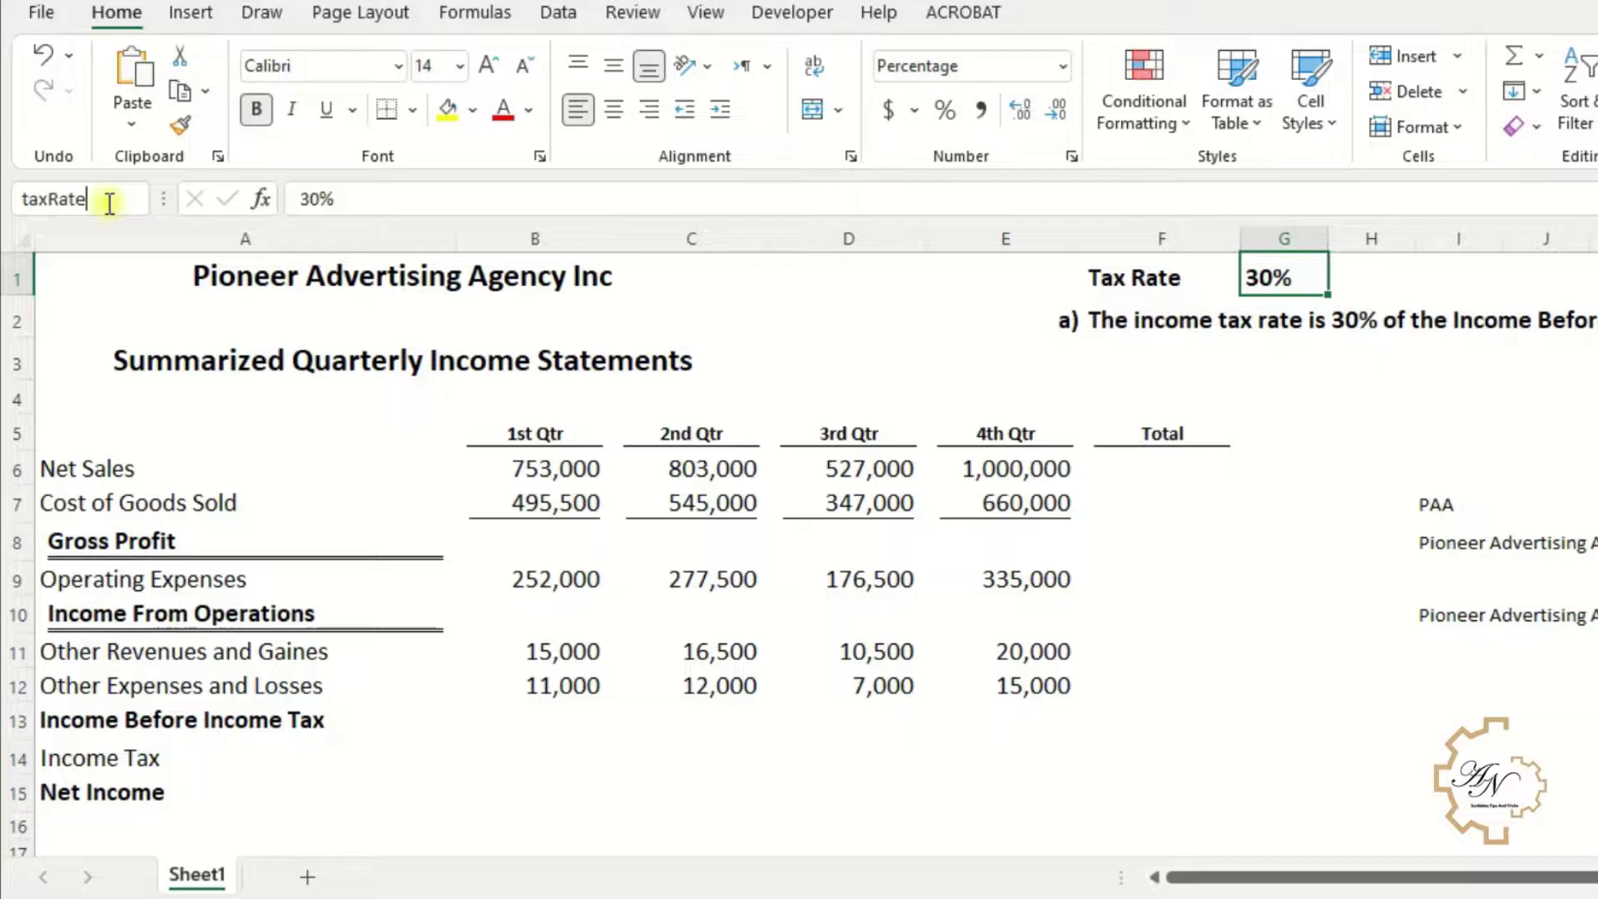
{"action": "key", "text": "Return"}
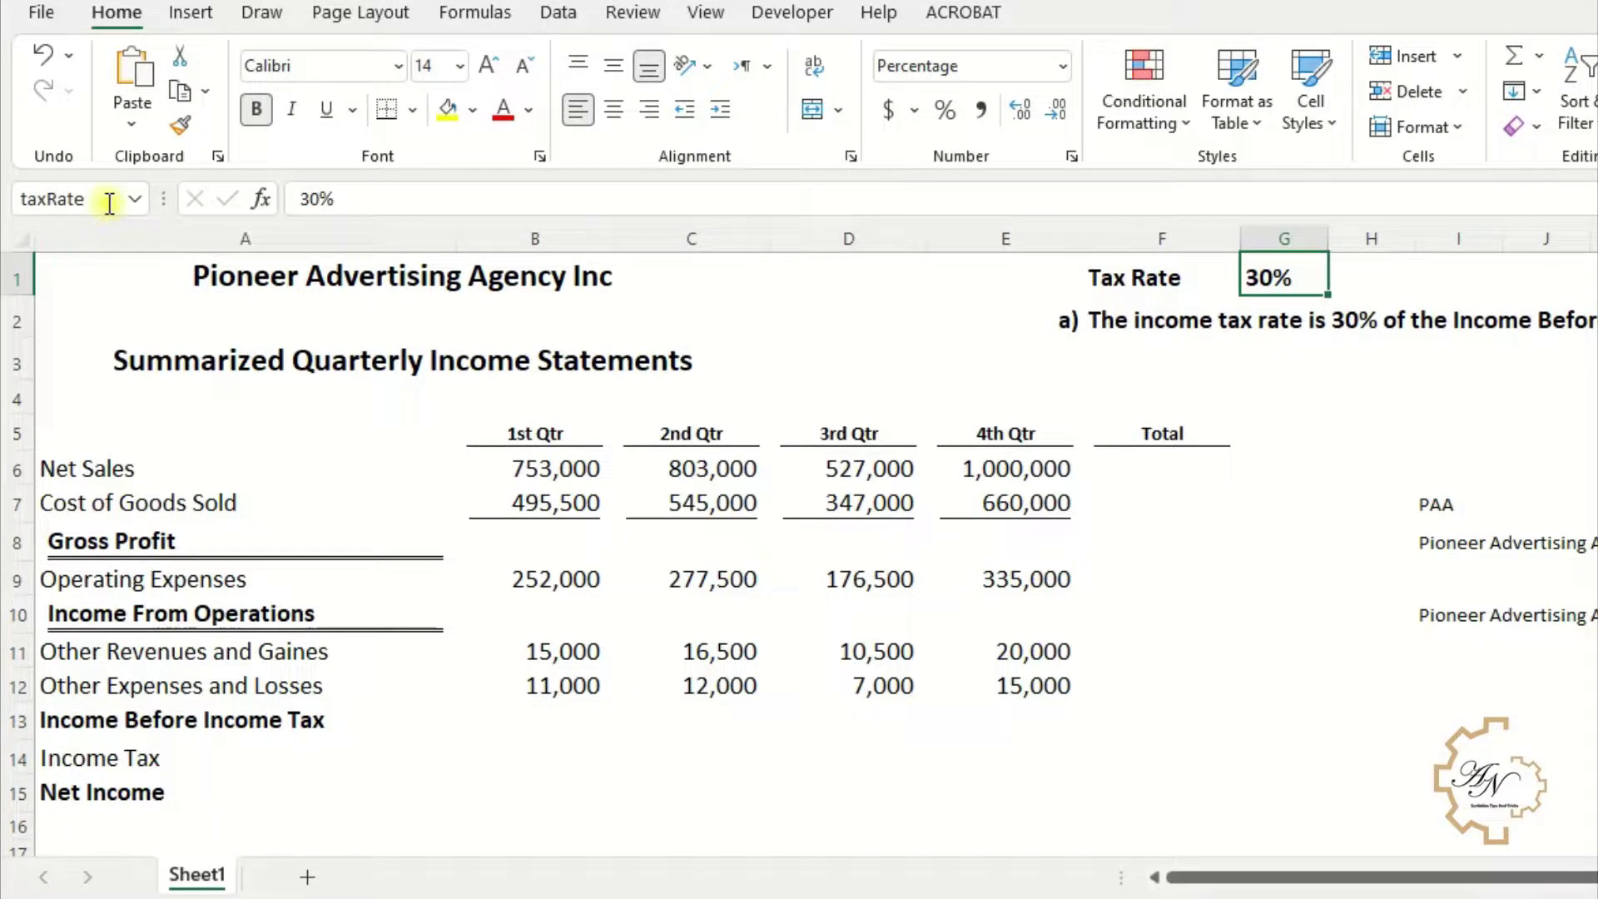
{"action": "left_click", "coordinate": [1152, 278]}
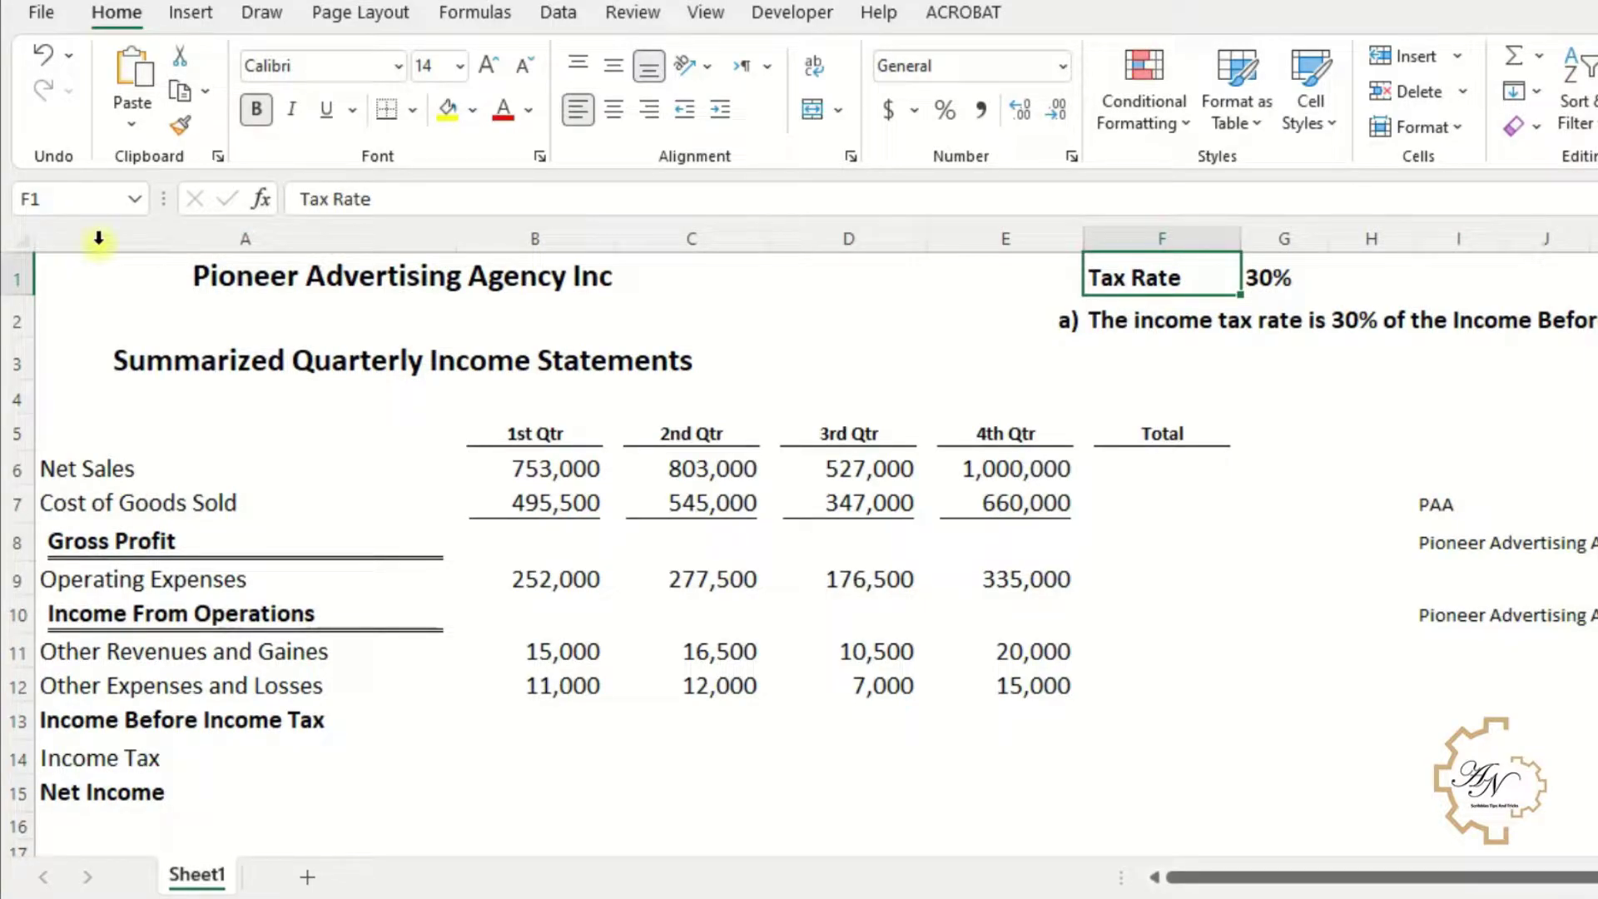
{"action": "left_click", "coordinate": [1303, 276]}
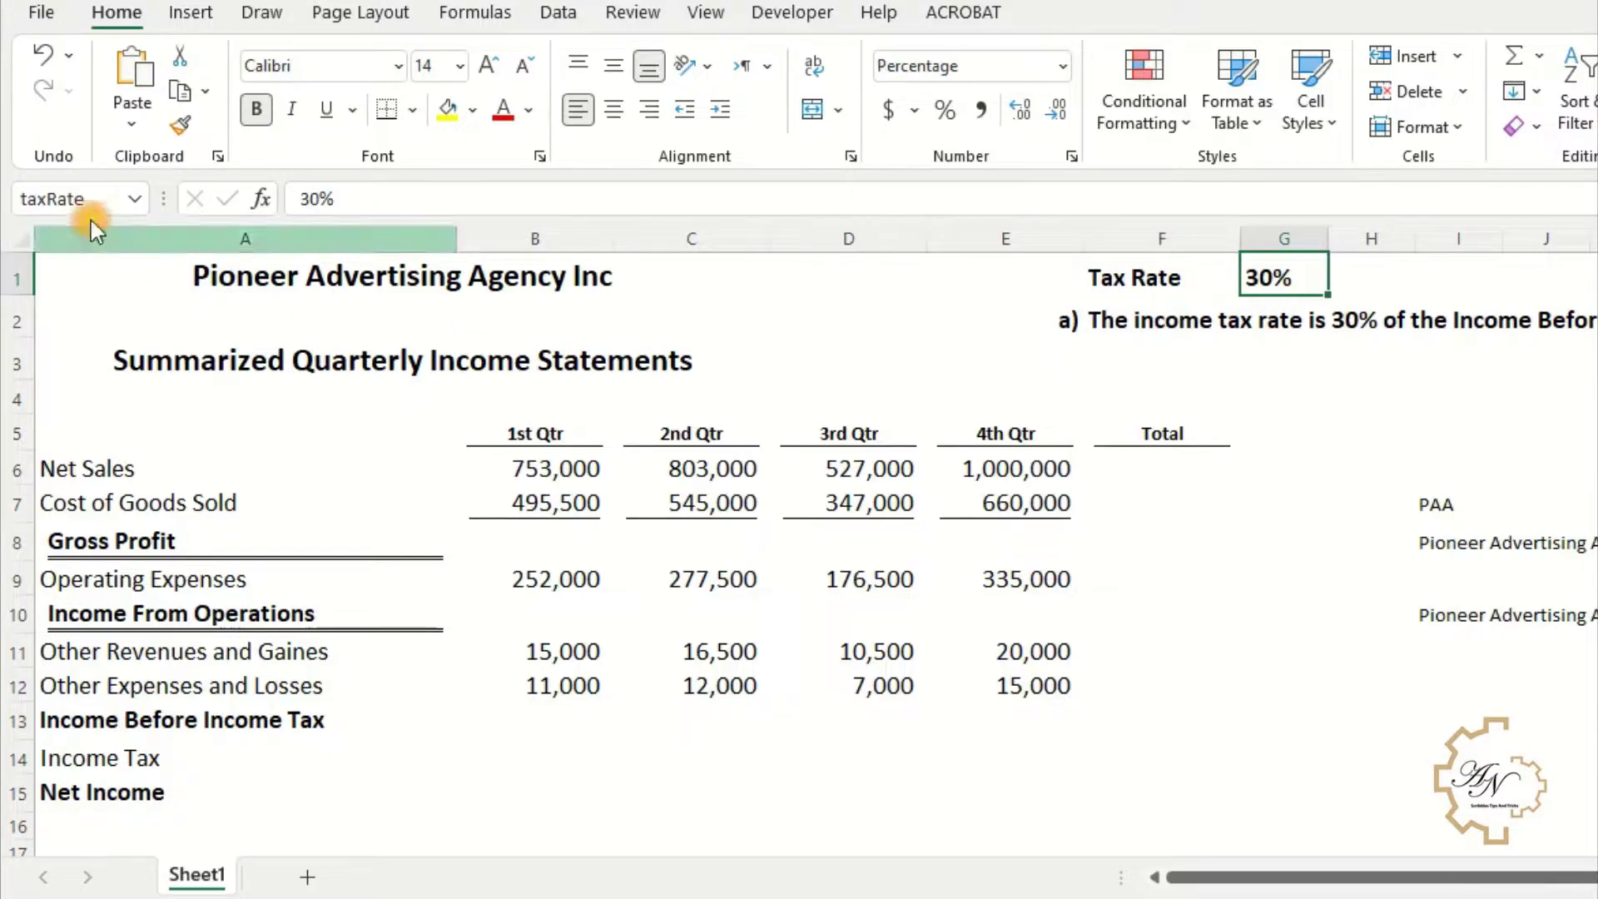
{"action": "left_click", "coordinate": [525, 757]}
{"action": "left_click", "coordinate": [1169, 512]}
{"action": "left_click", "coordinate": [1405, 402]}
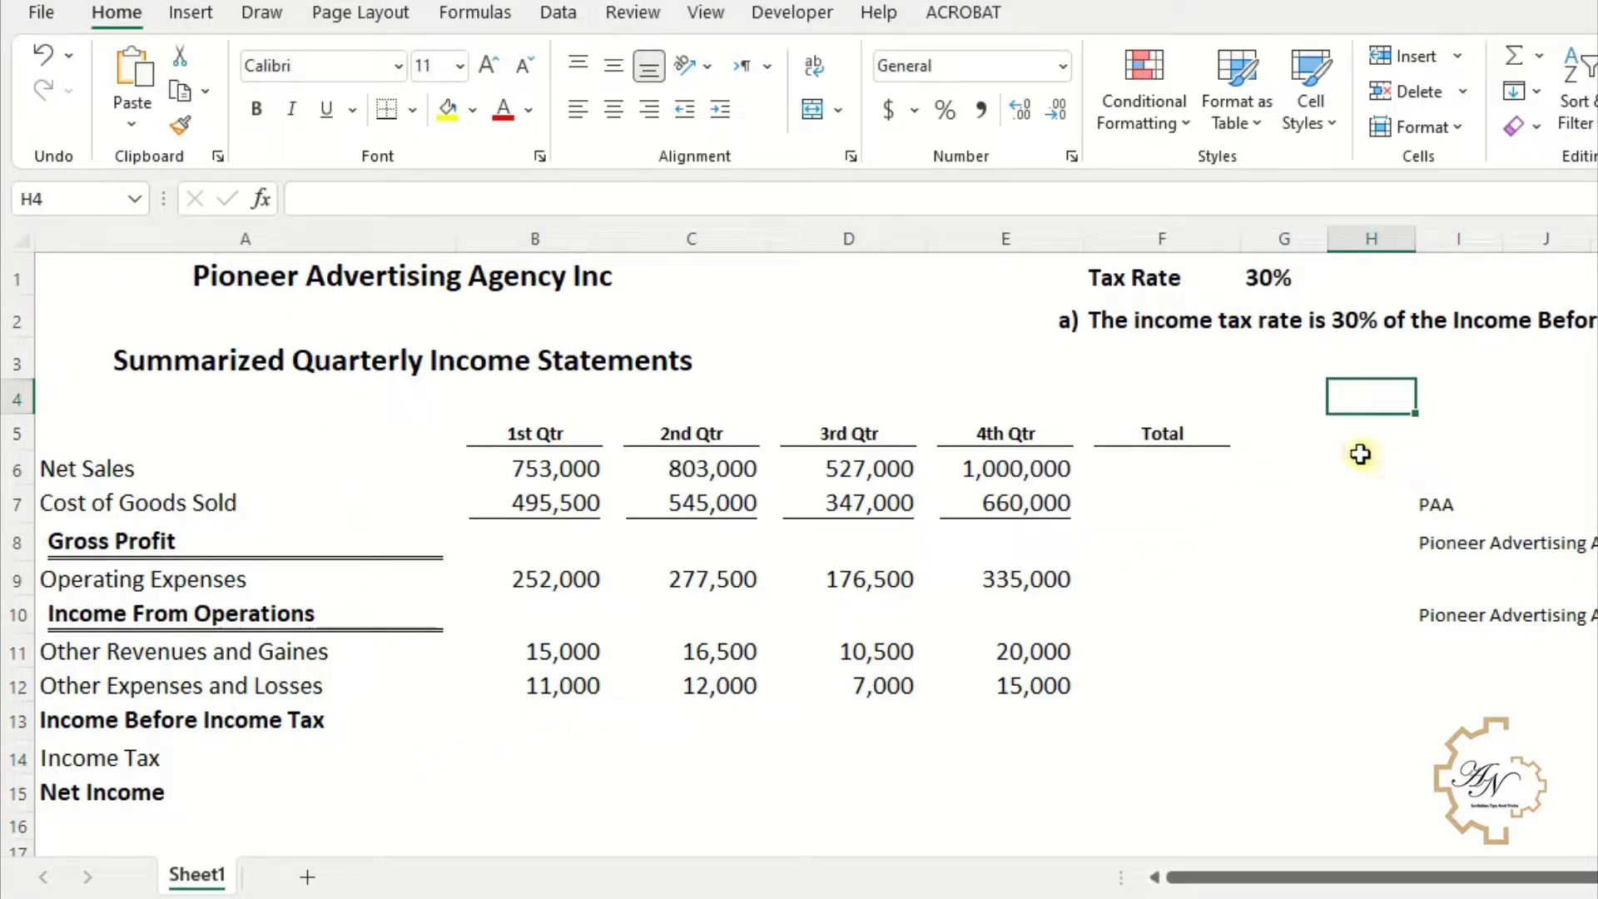
{"action": "type", "text": "=ta"}
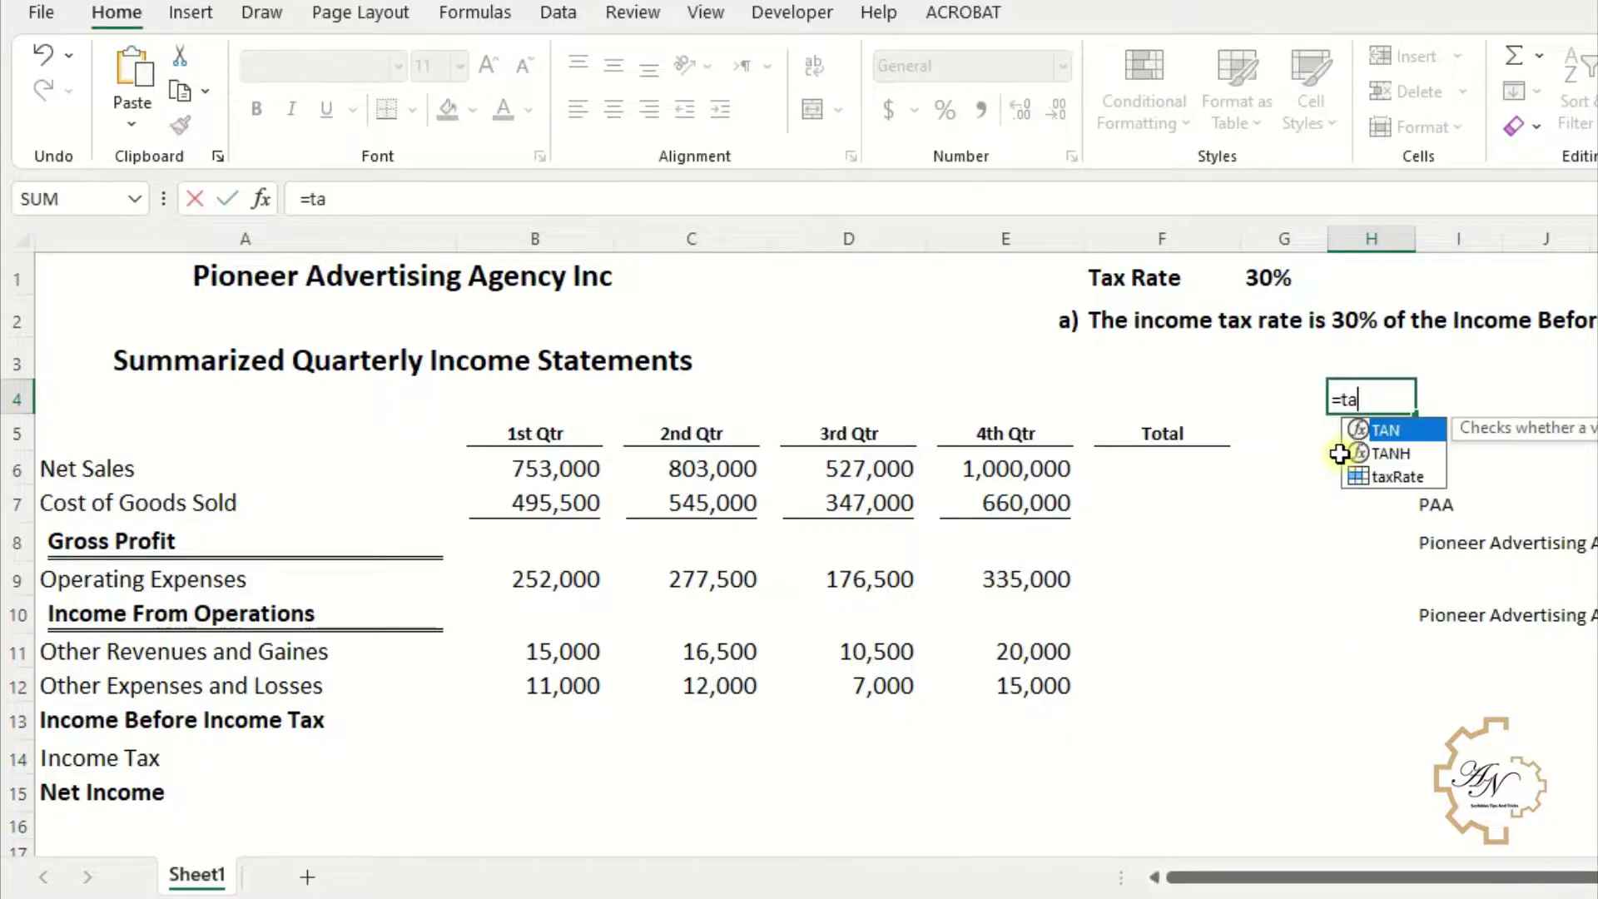
{"action": "left_click", "coordinate": [1401, 481]}
{"action": "double_click", "coordinate": [1401, 481]}
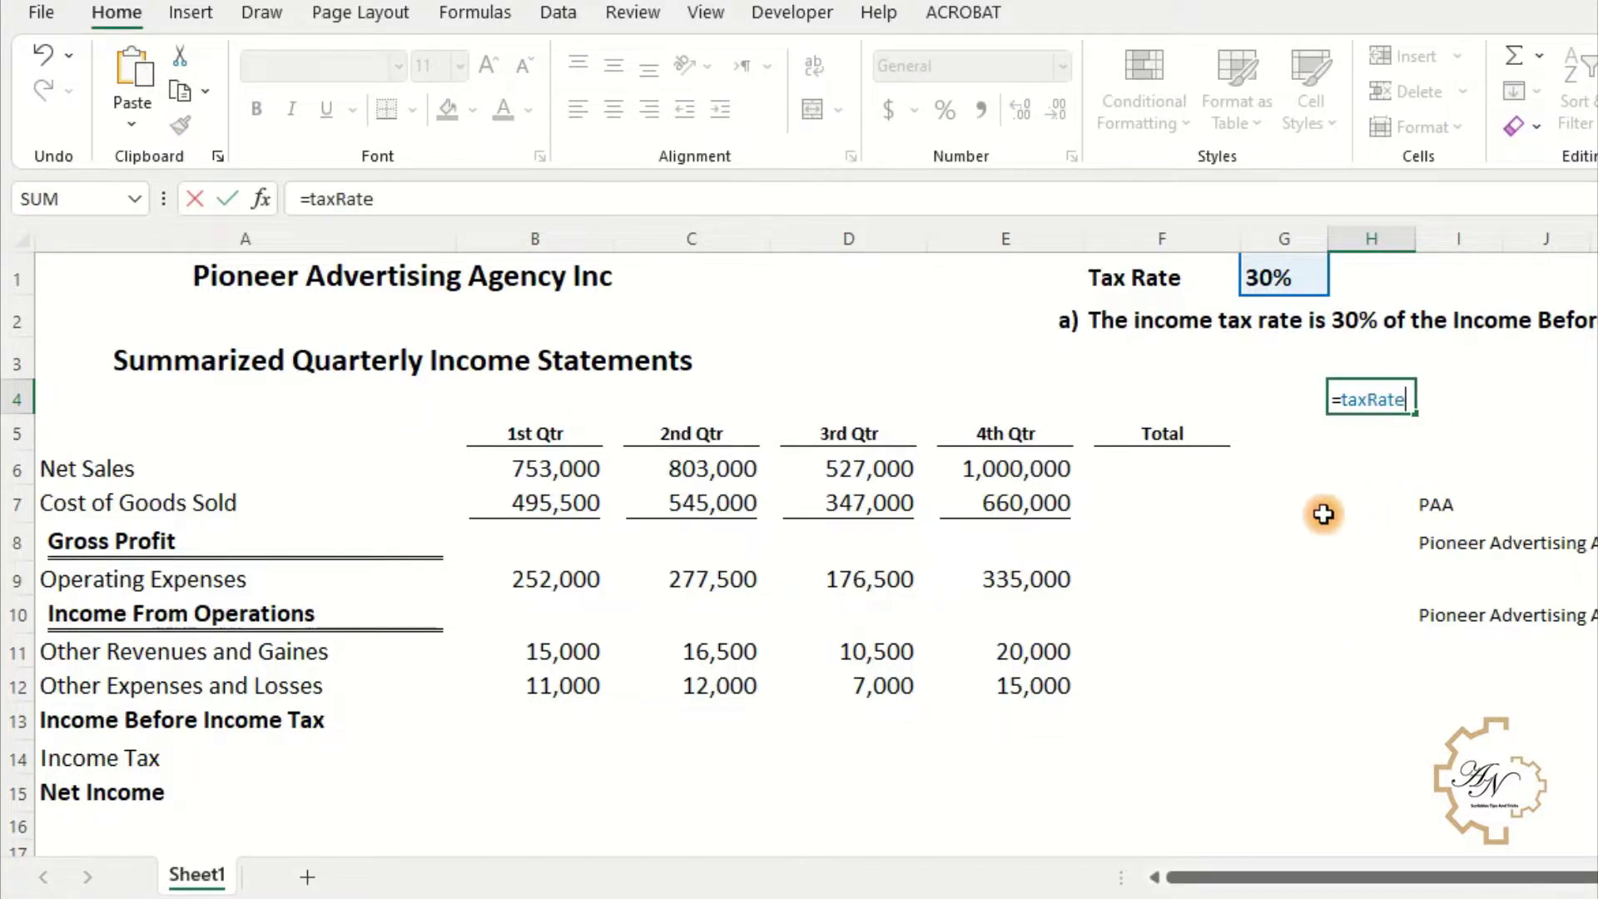
{"action": "key", "text": "Return"}
{"action": "left_click", "coordinate": [1391, 400]}
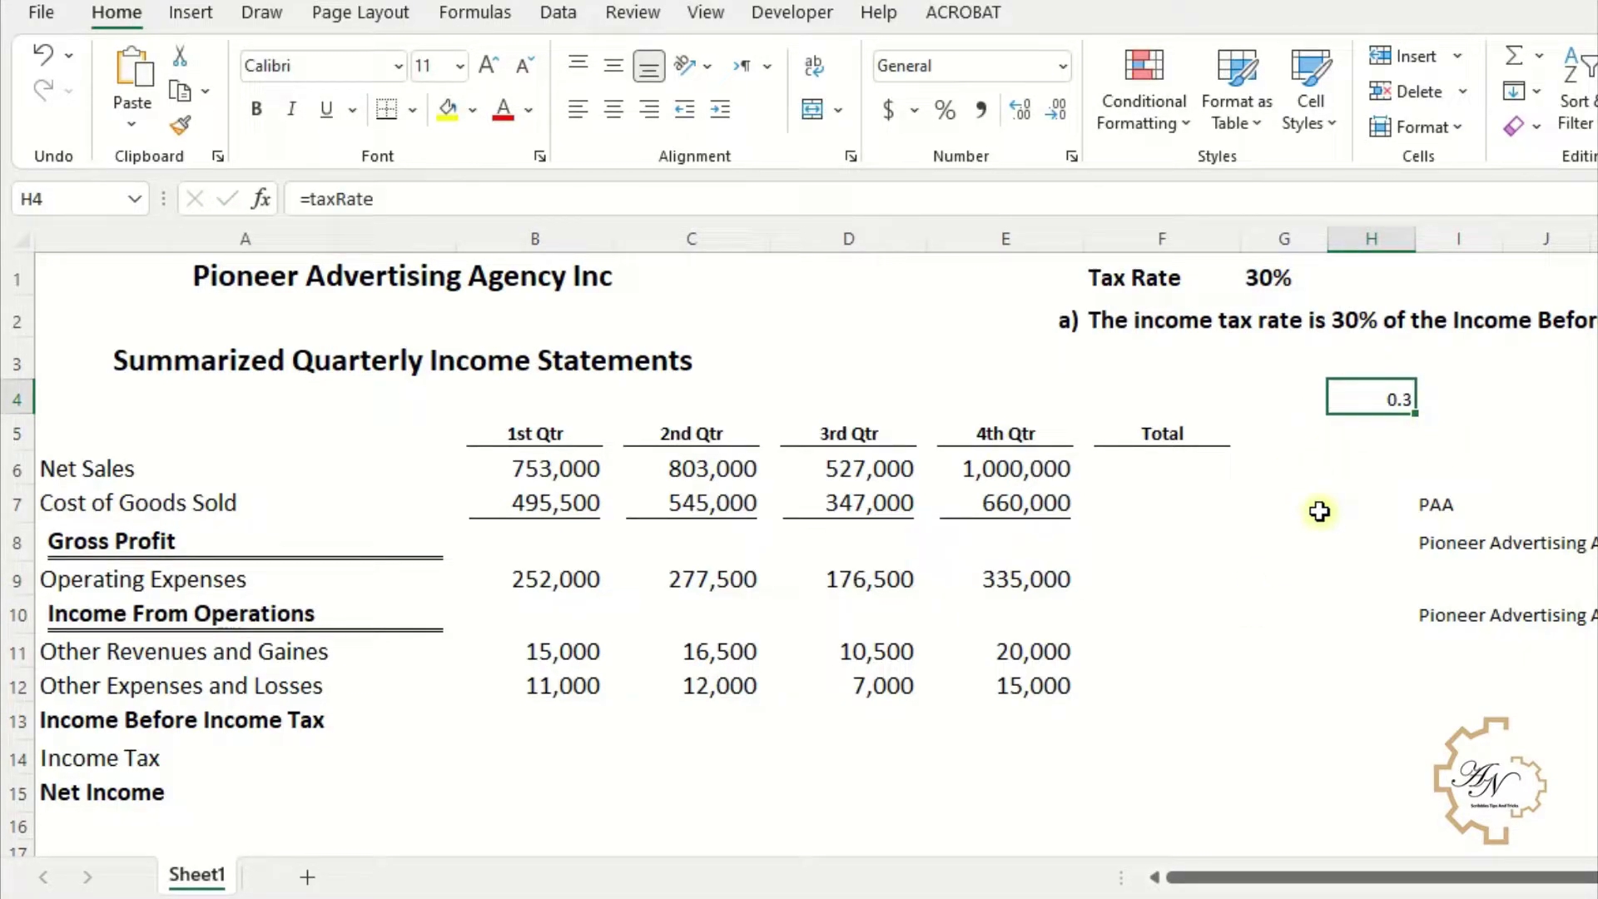
{"action": "key", "text": "Delete"}
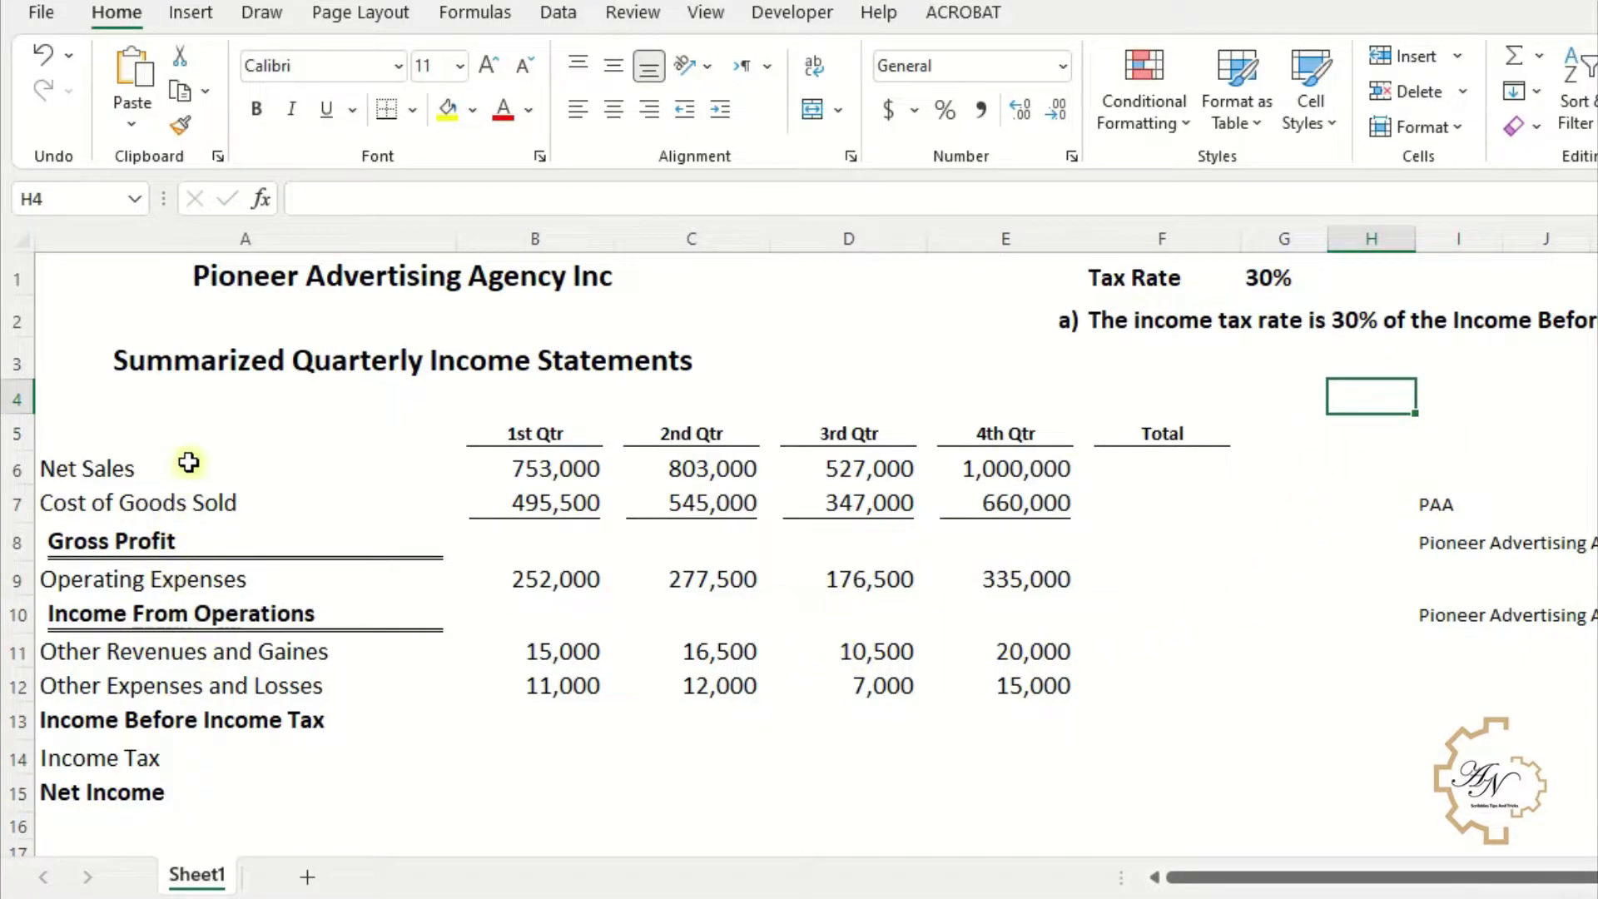
{"action": "left_click_drag", "start_coordinate": [157, 435], "coordinate": [1104, 803]}
- Create names from the top row and left column labels of A5:F15, then open Name Manager
{"action": "left_click", "coordinate": [491, 15]}
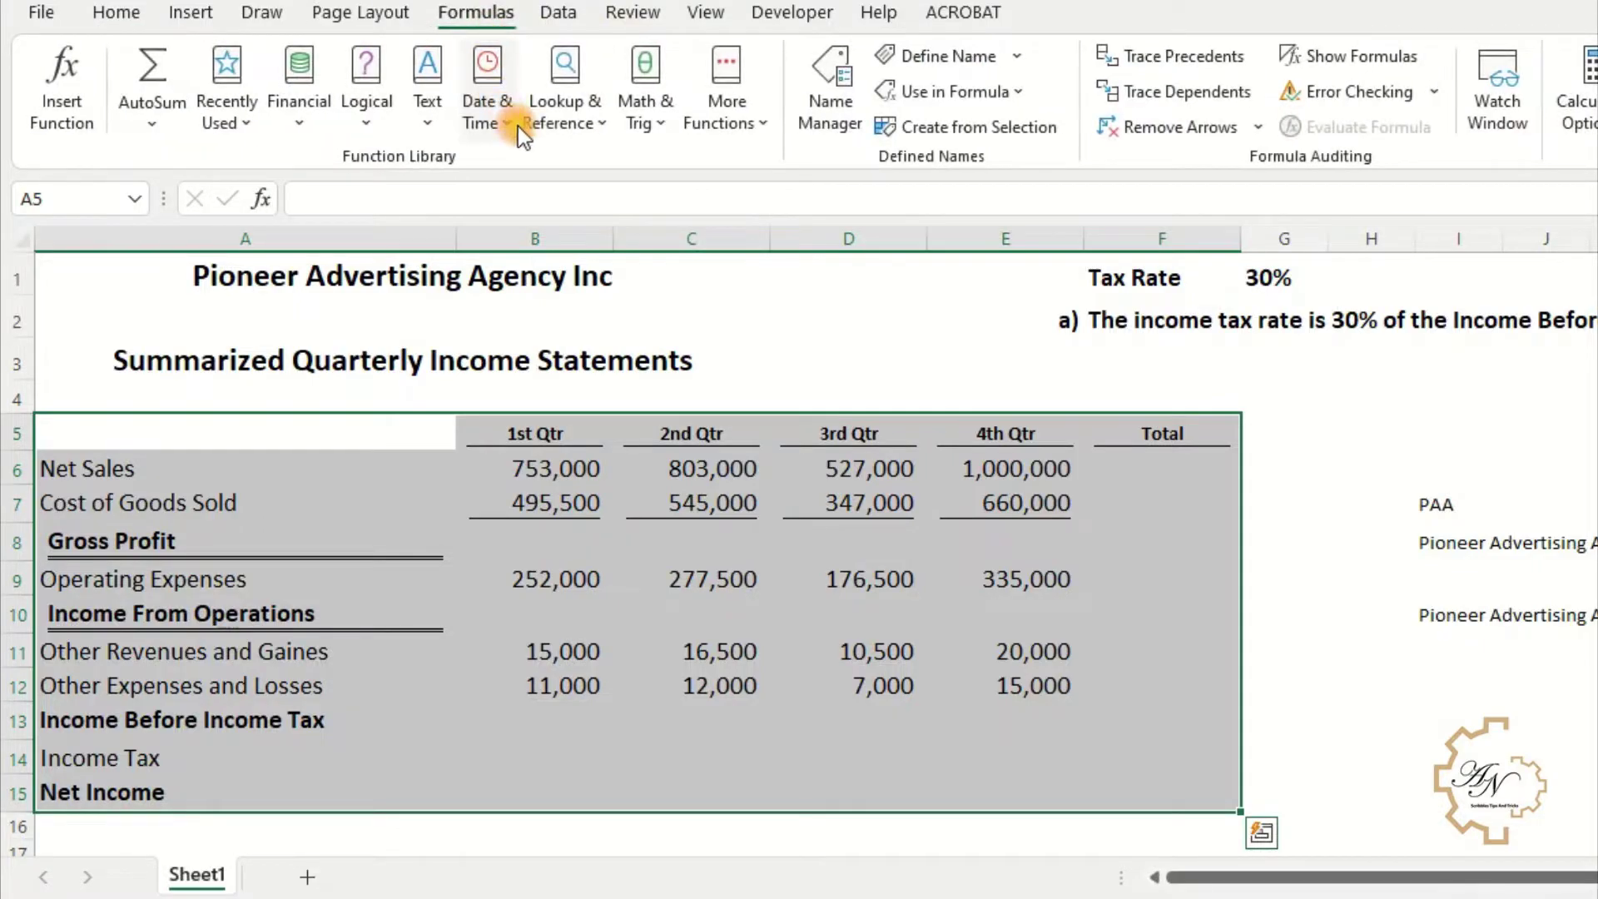
{"action": "left_click", "coordinate": [893, 126]}
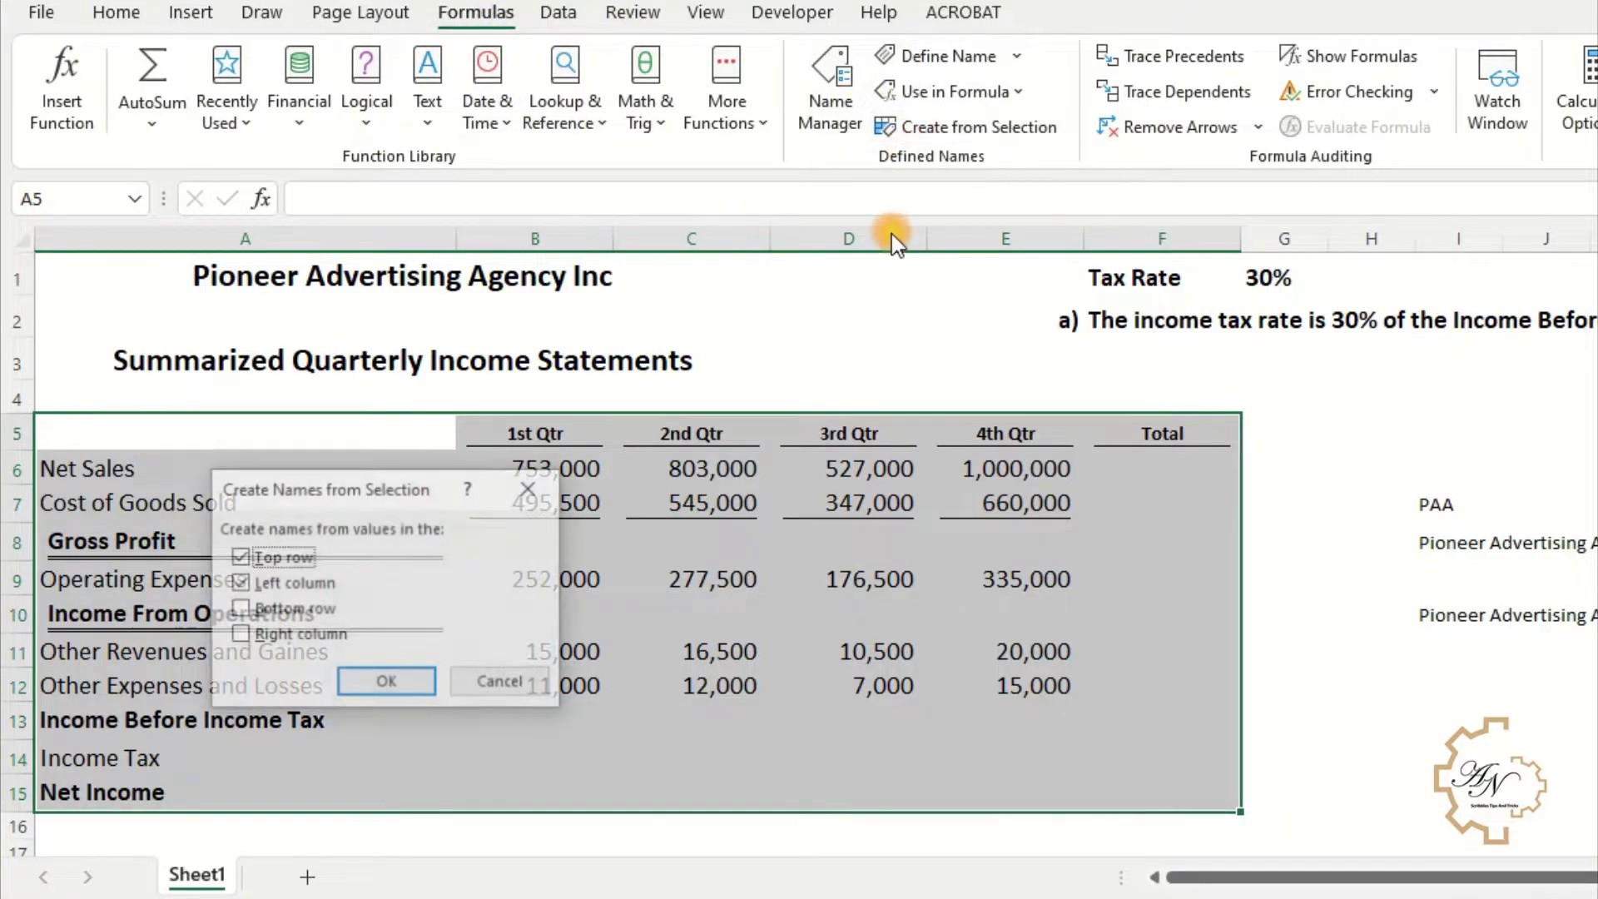
{"action": "left_click", "coordinate": [370, 684]}
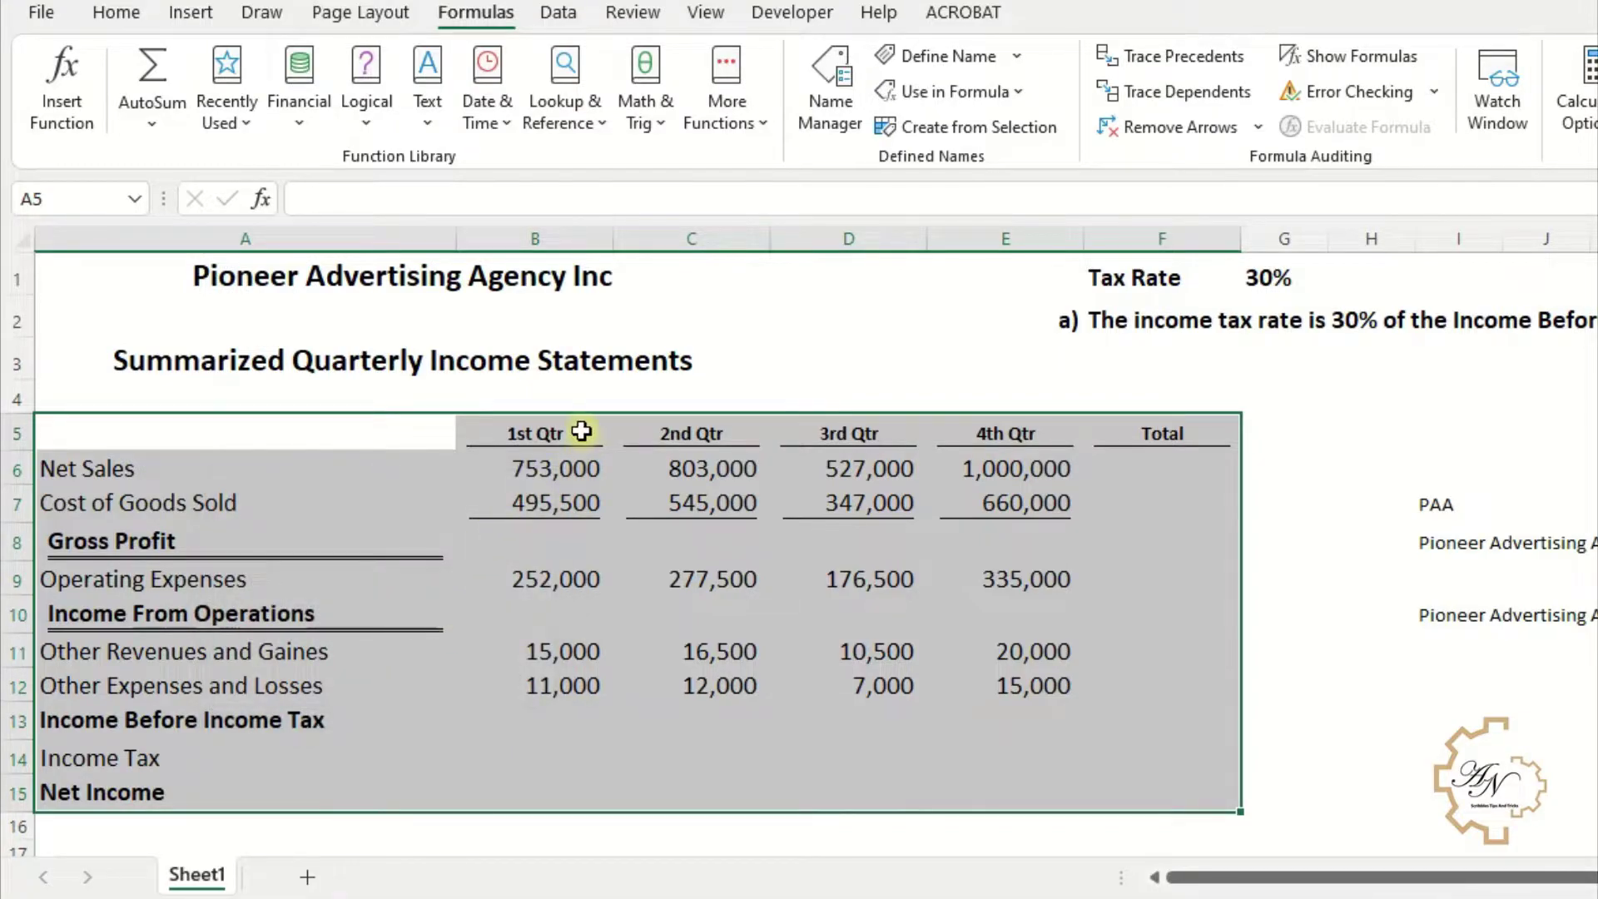
{"action": "left_click", "coordinate": [822, 123]}
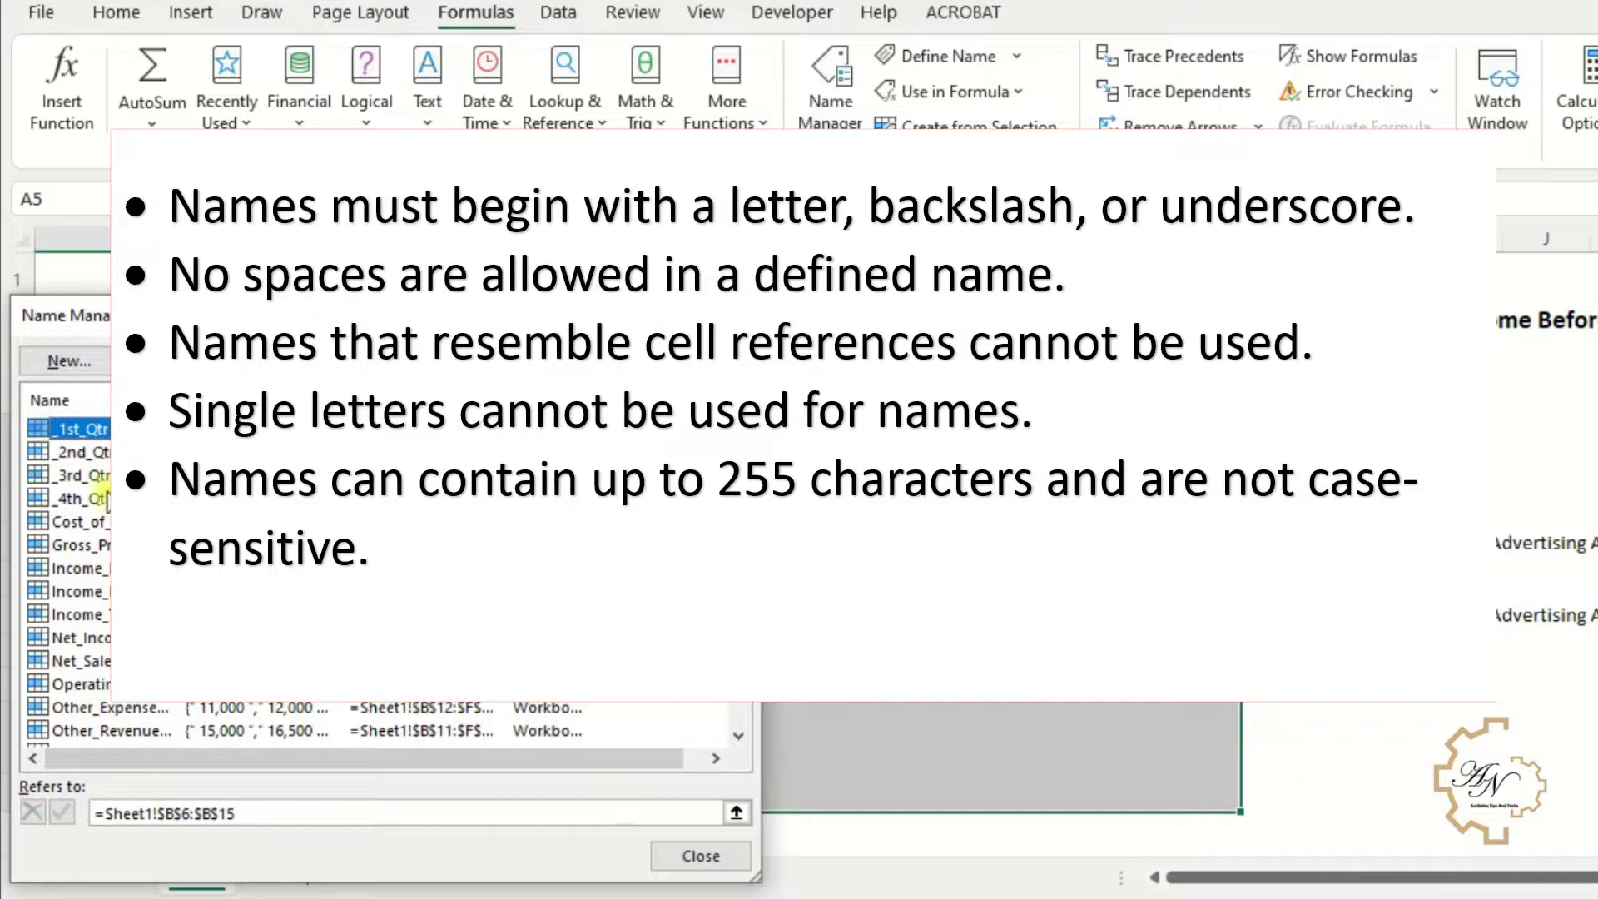
- Inspect the _1st_Qtr name in Edit Name, accept it unchanged, and close Name Manager
{"action": "left_click", "coordinate": [63, 429]}
{"action": "double_click", "coordinate": [63, 433]}
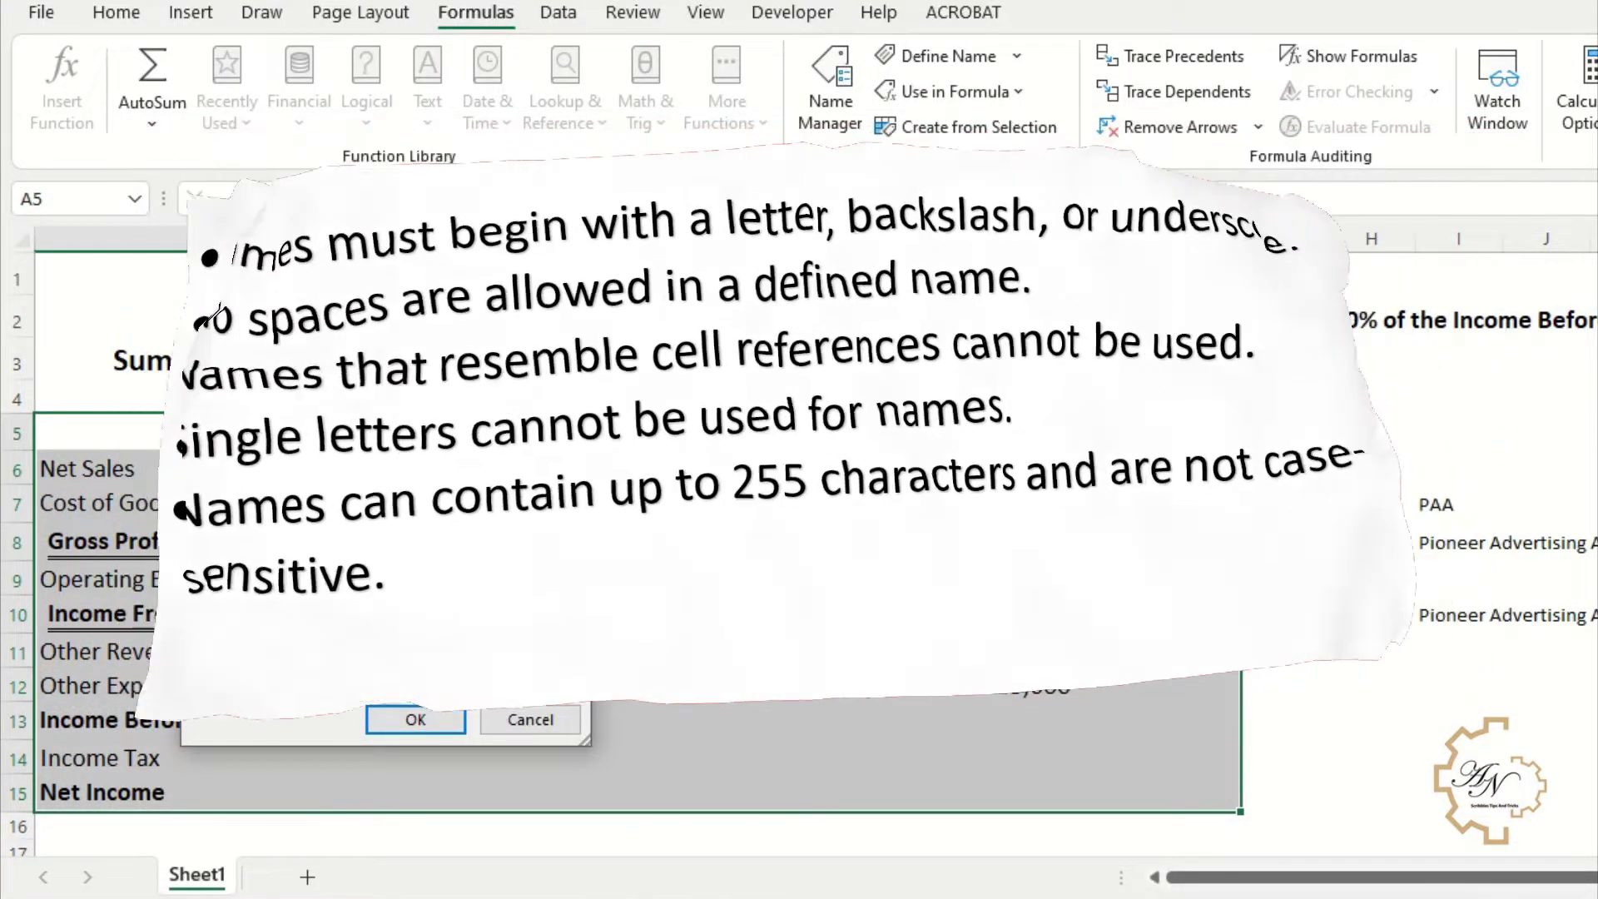
{"action": "left_click", "coordinate": [292, 500]}
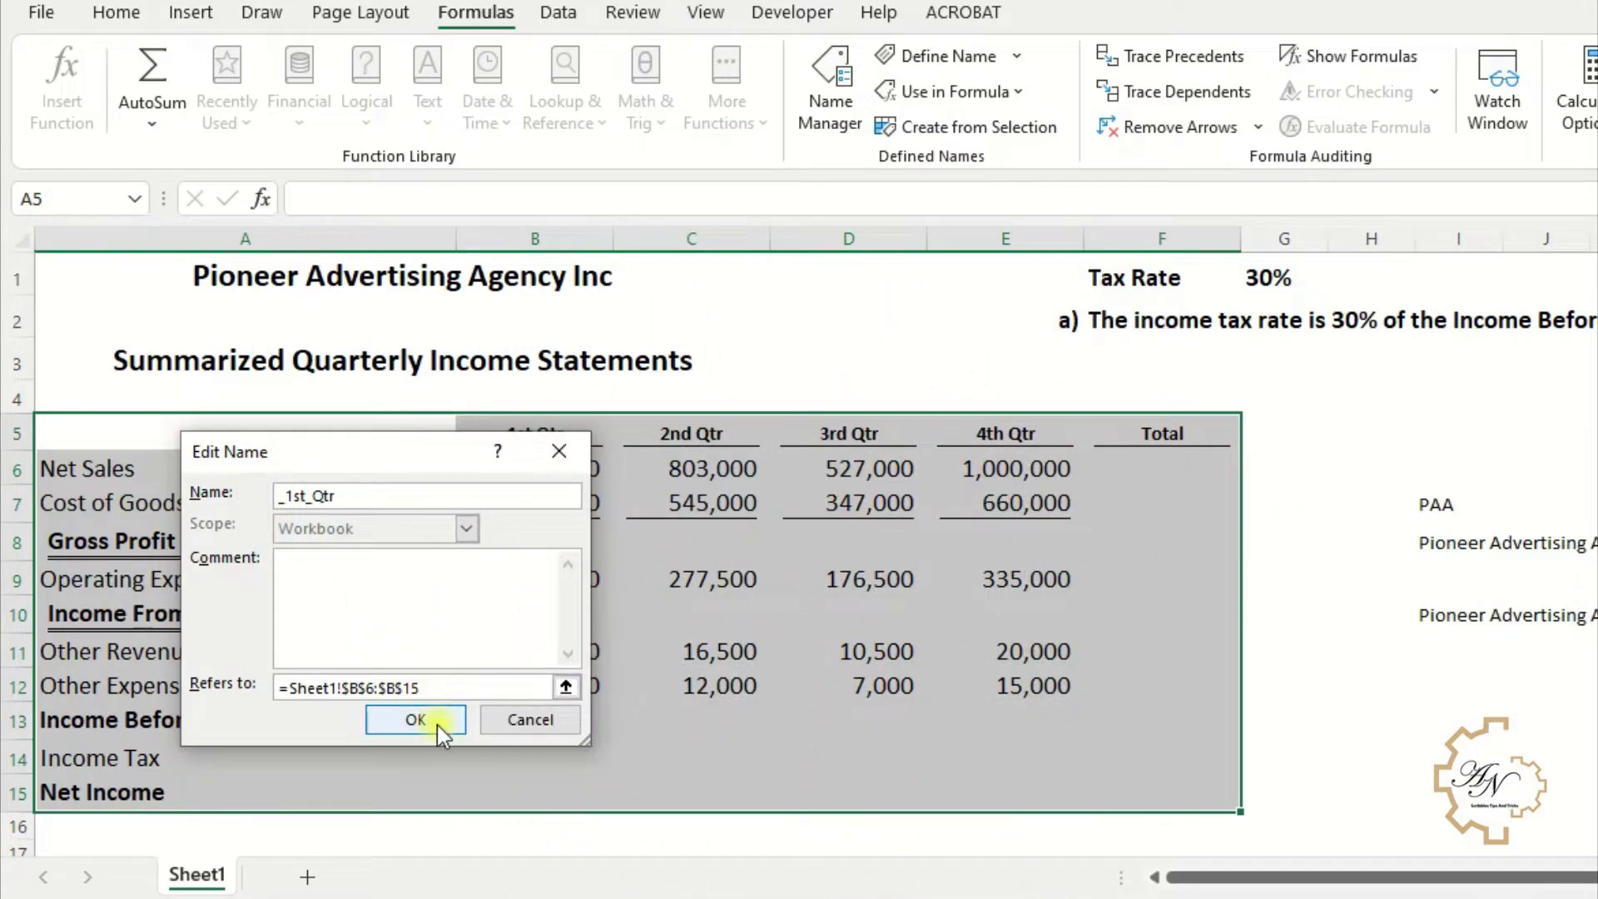
{"action": "left_click", "coordinate": [416, 719]}
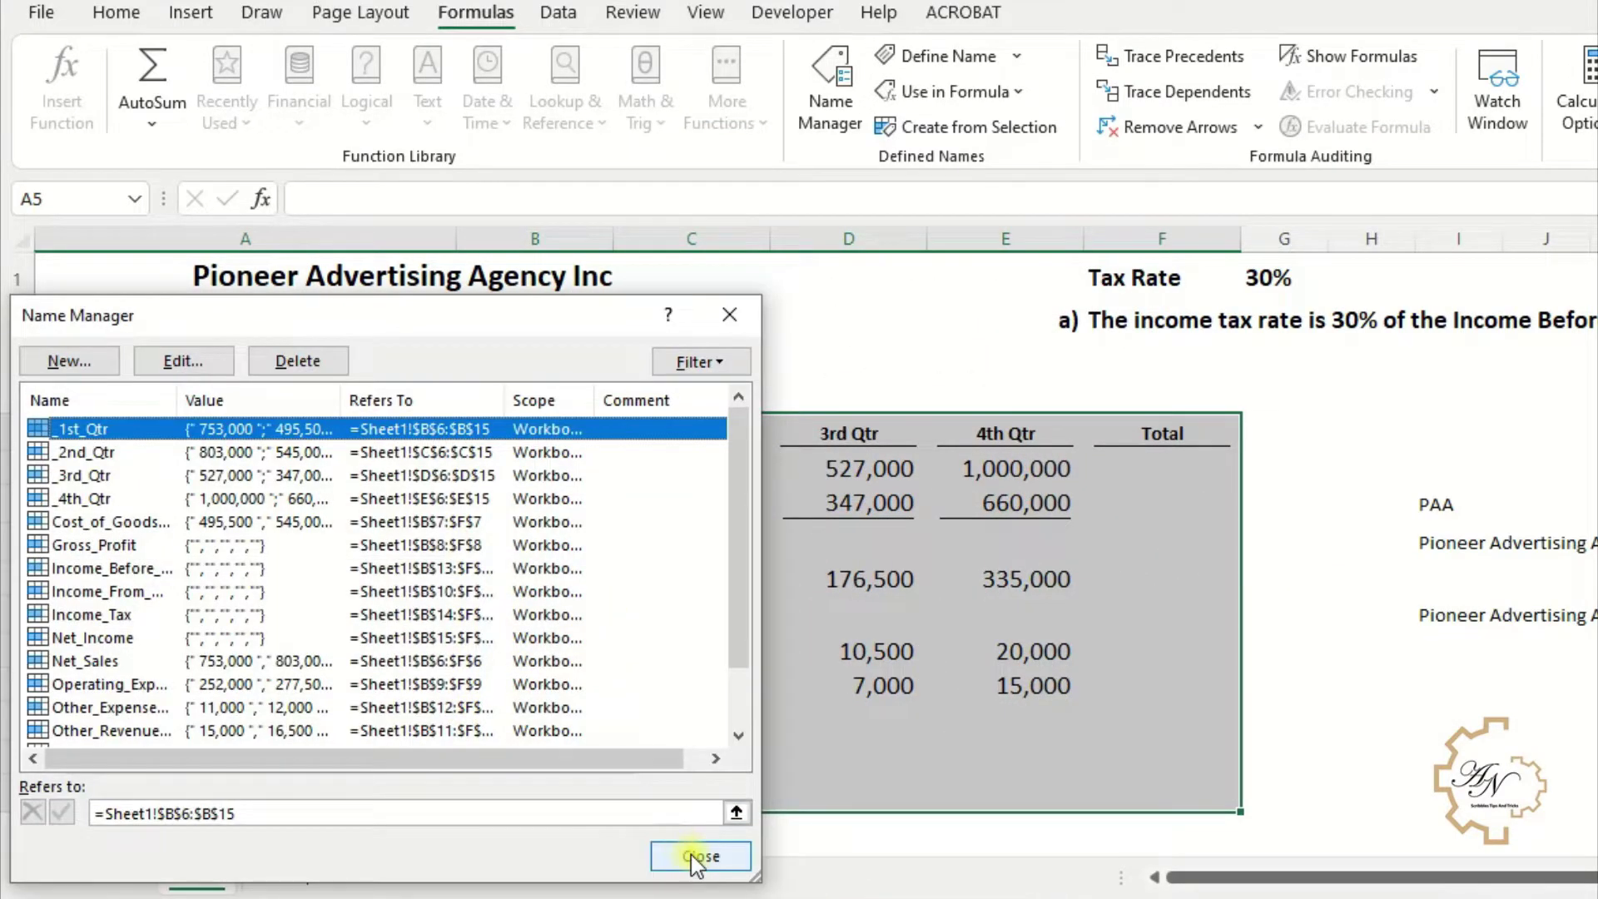
{"action": "left_click", "coordinate": [695, 854]}
{"action": "left_click", "coordinate": [537, 545]}
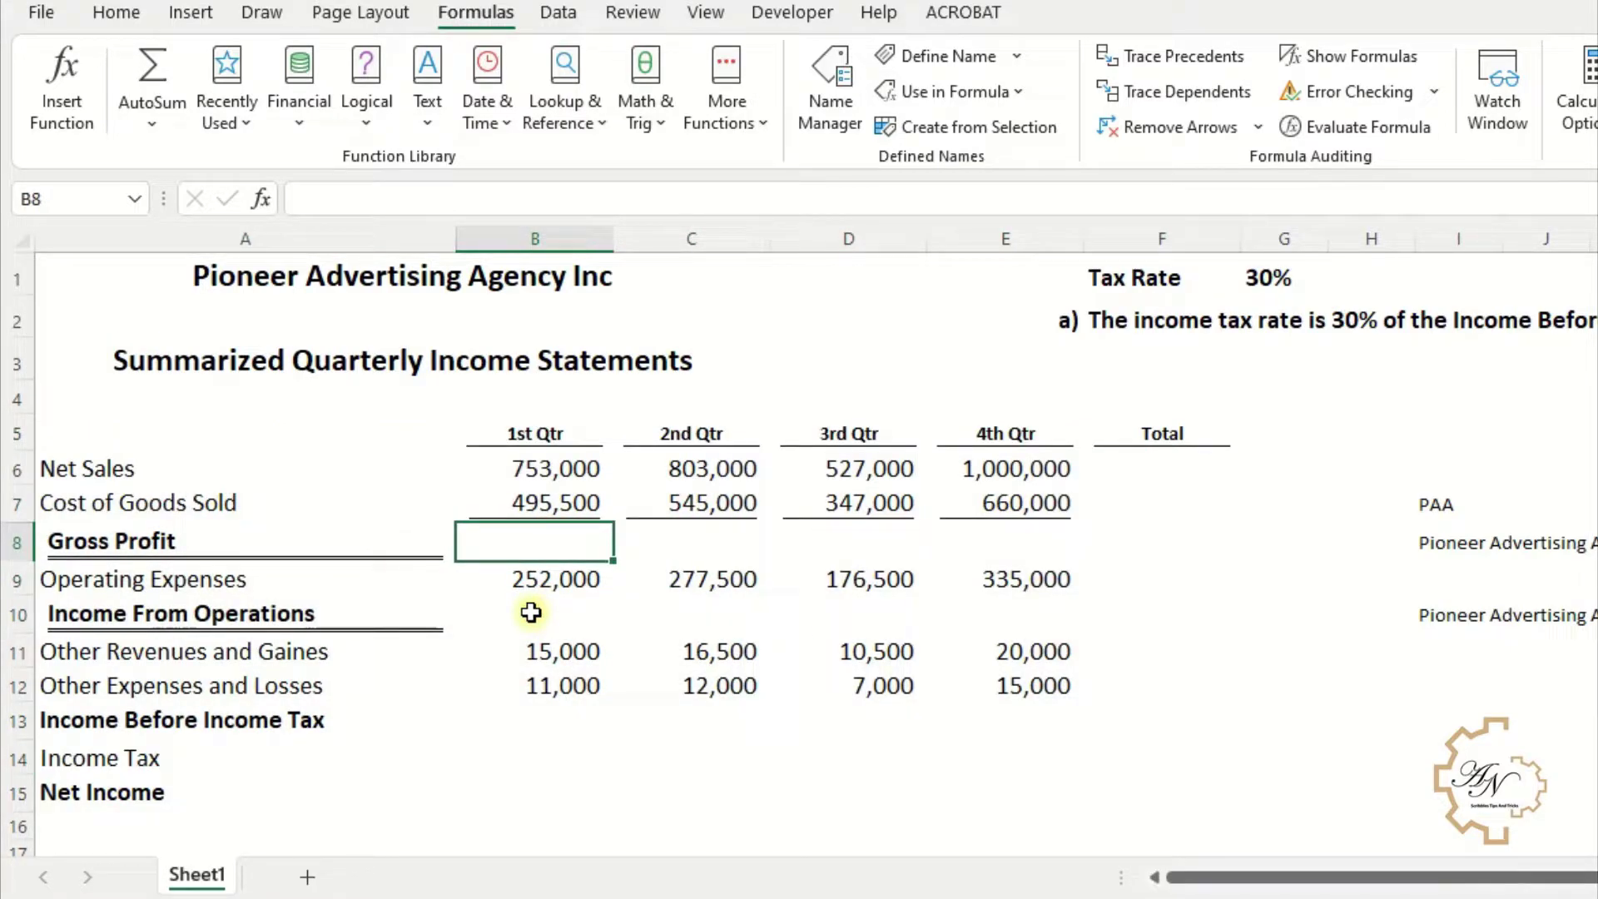
- Enter =Net_Sales-Cost_of_Goods_Sold in B8 so Gross Profit shows 257,500, 258,000, 180,000 and 340,000
{"action": "type", "text": "="}
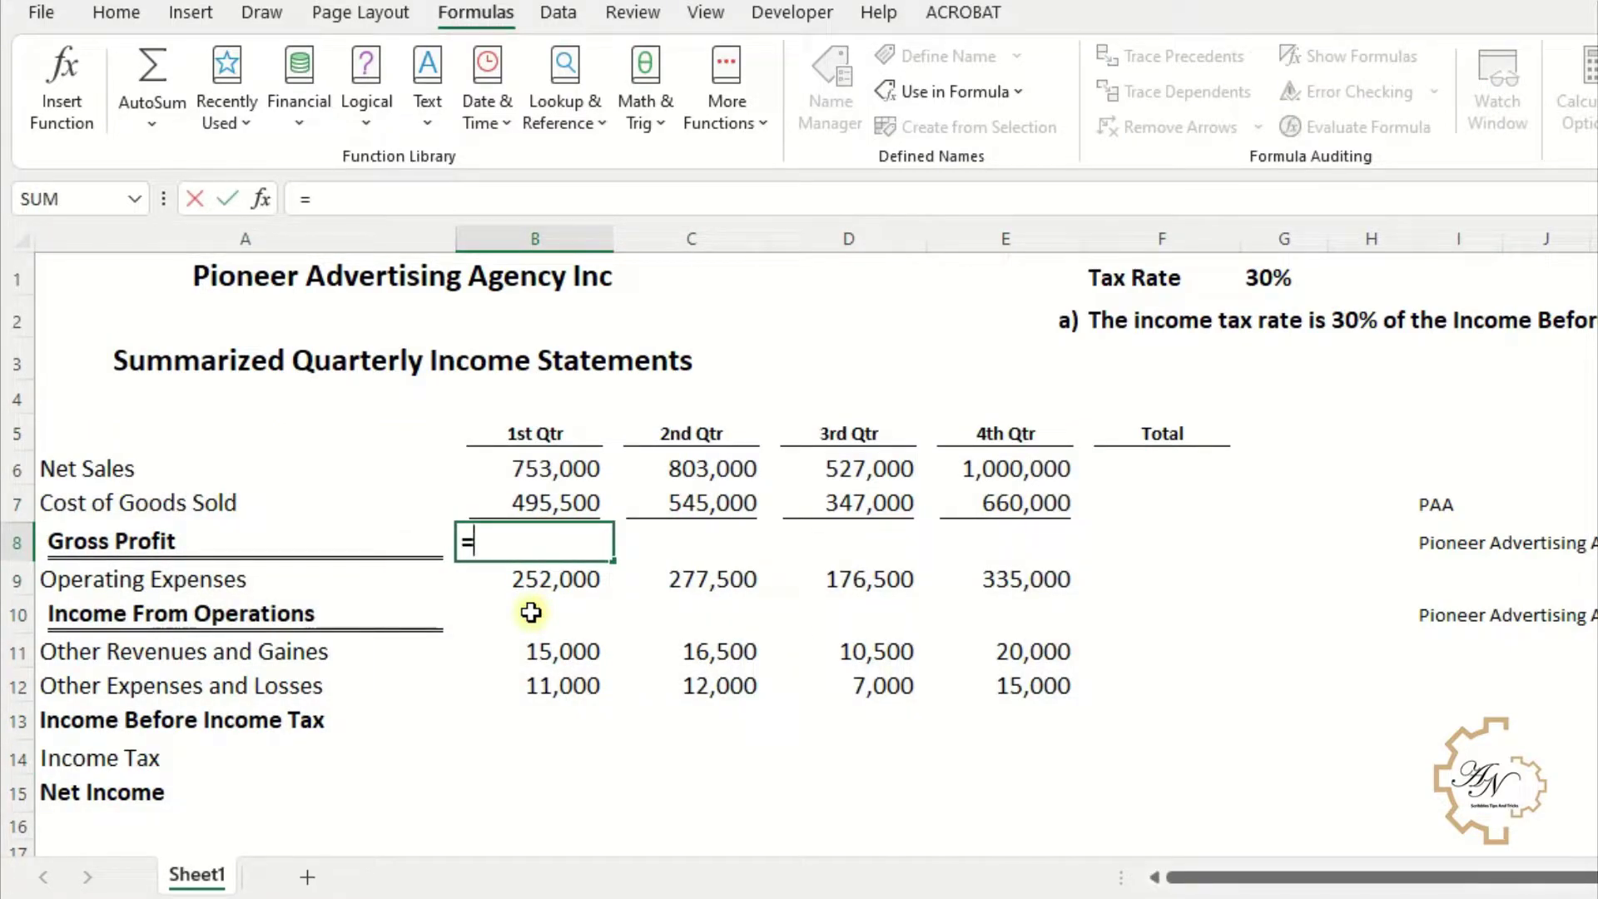
{"action": "type", "text": "ne"}
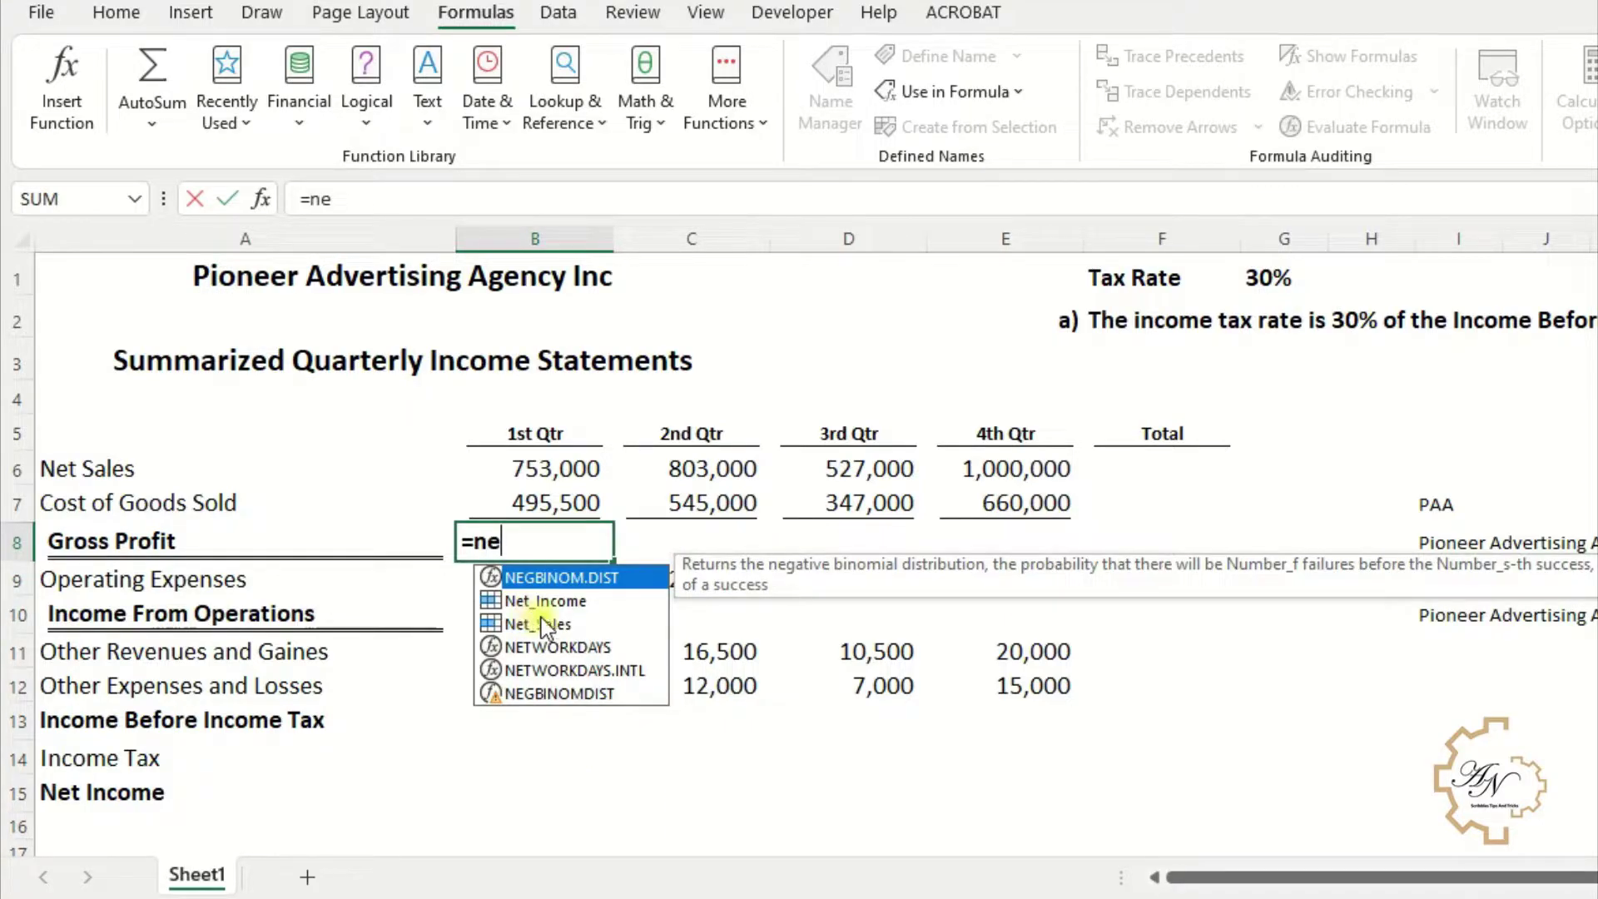
{"action": "double_click", "coordinate": [546, 625]}
{"action": "type", "text": "-"}
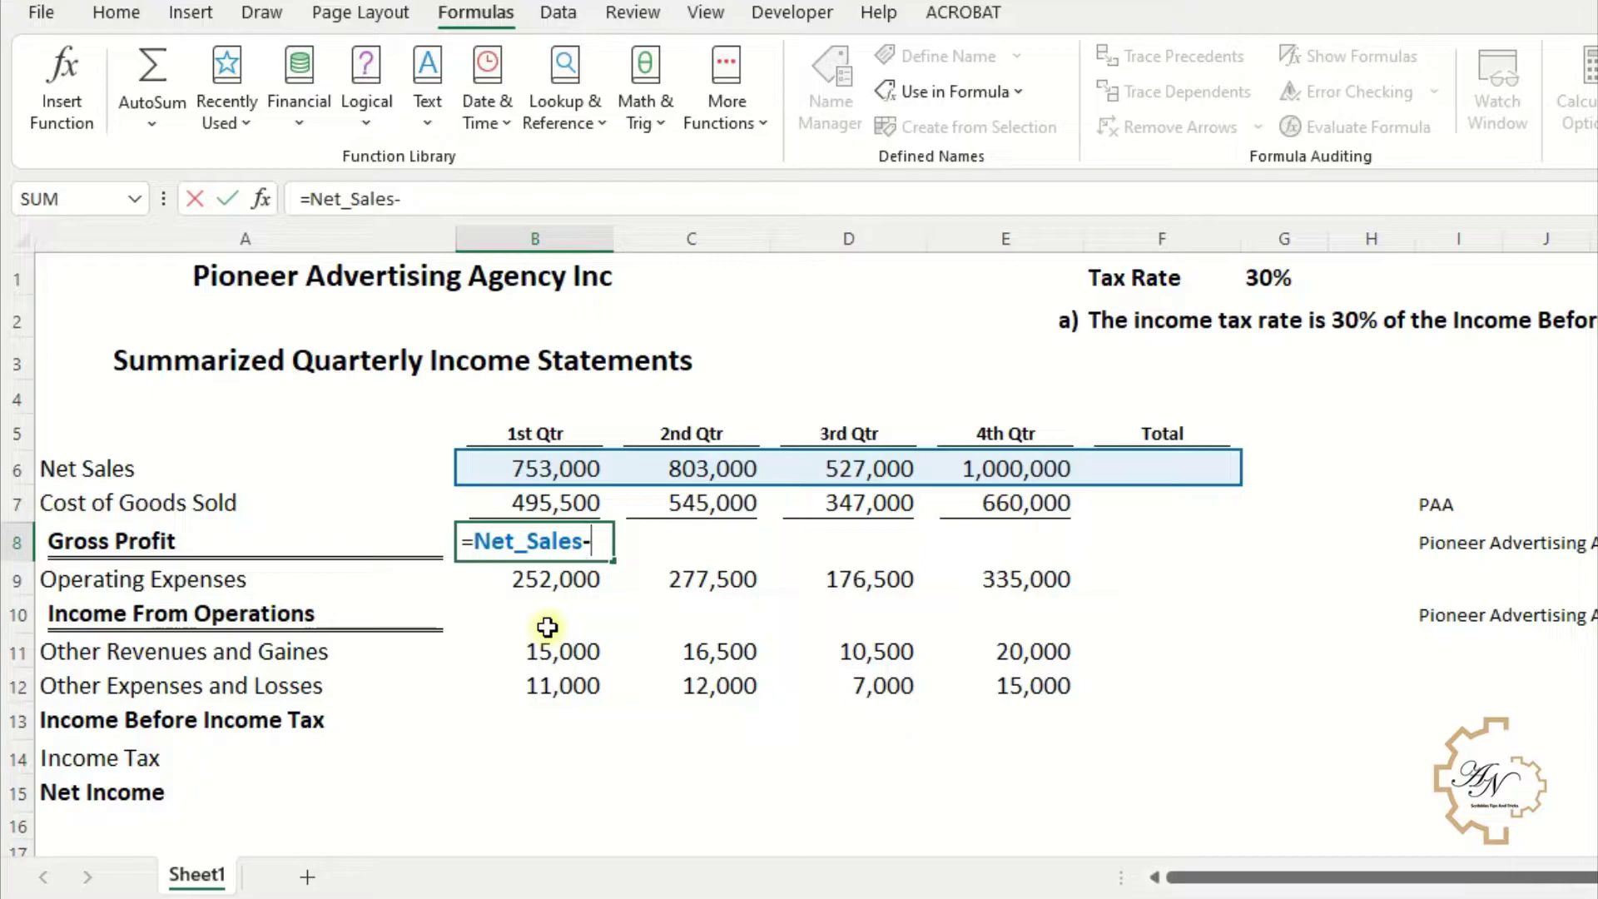
{"action": "type", "text": "cos"}
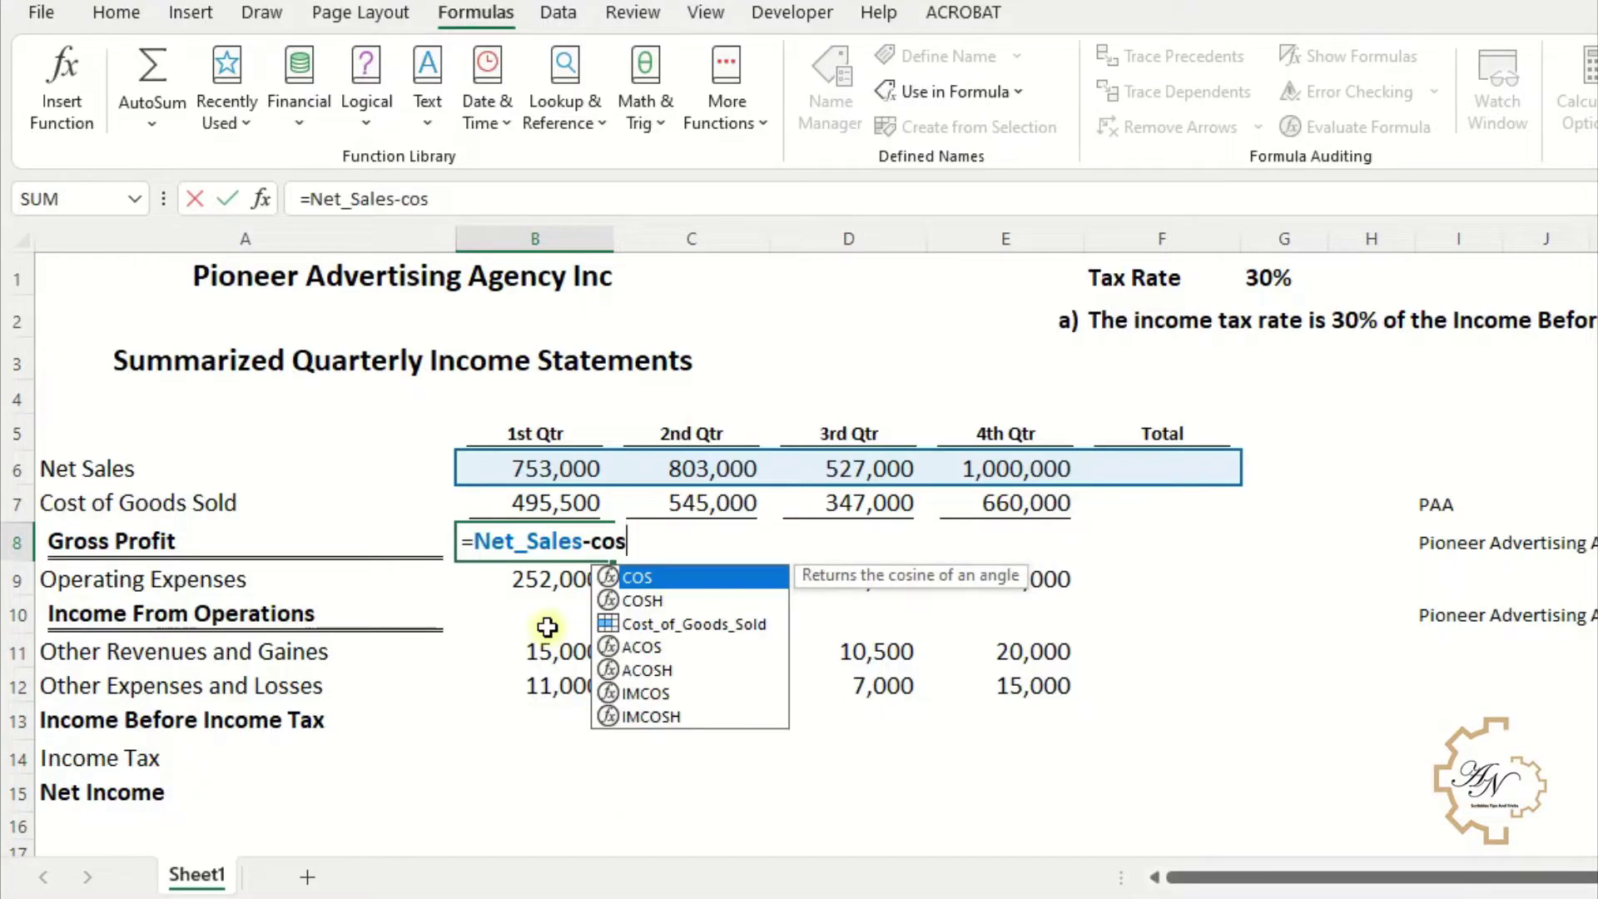
{"action": "double_click", "coordinate": [648, 626]}
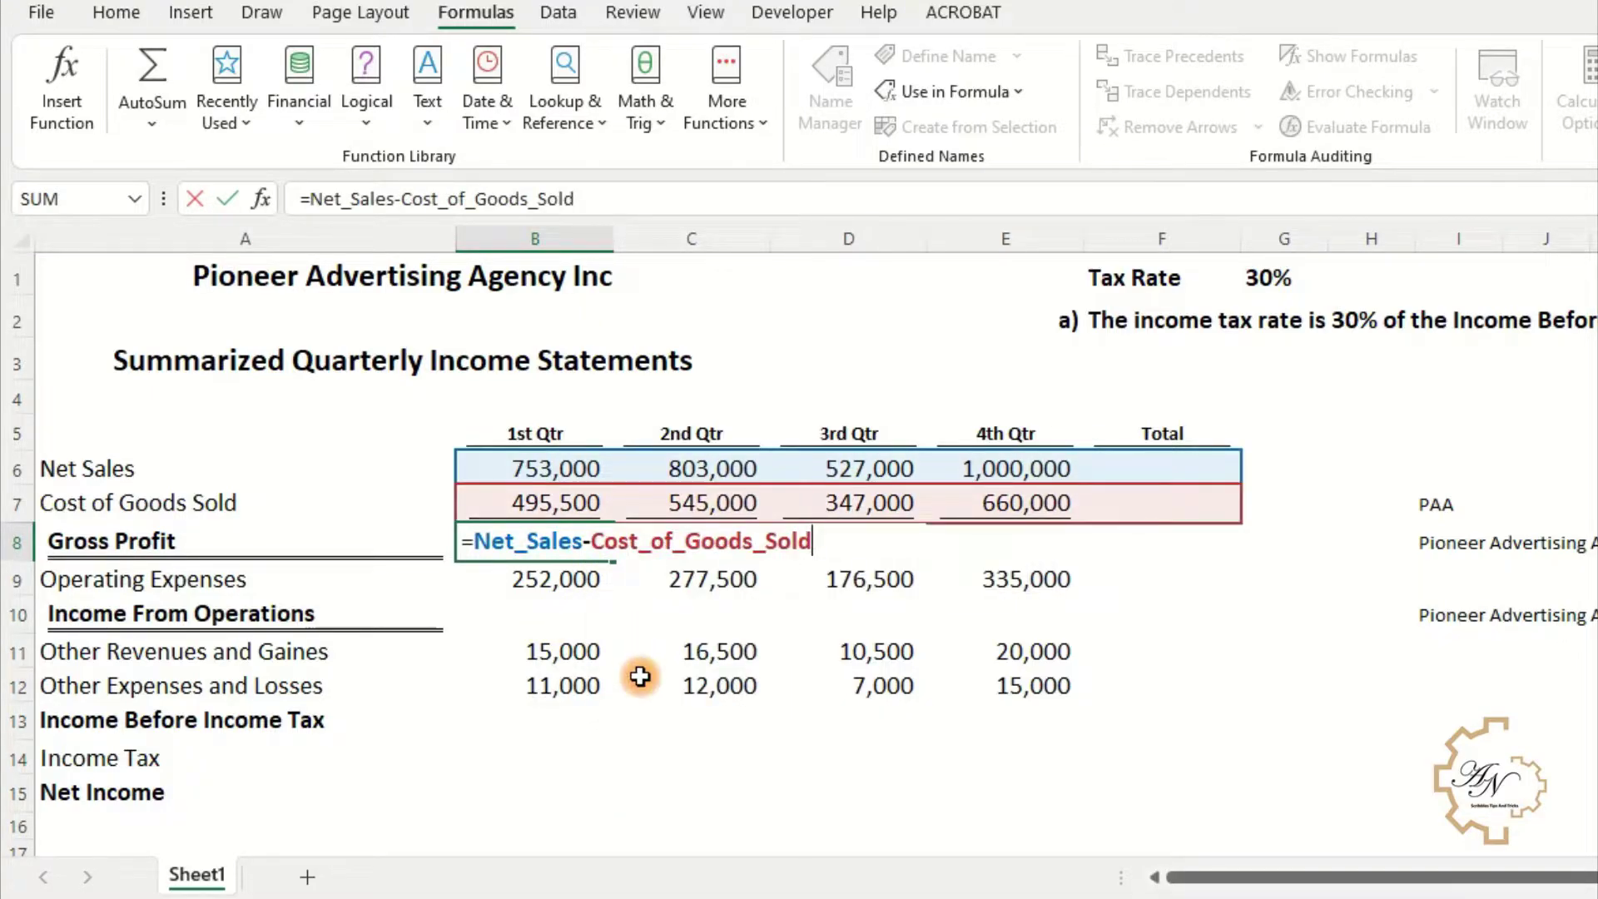
{"action": "key", "text": "Return"}
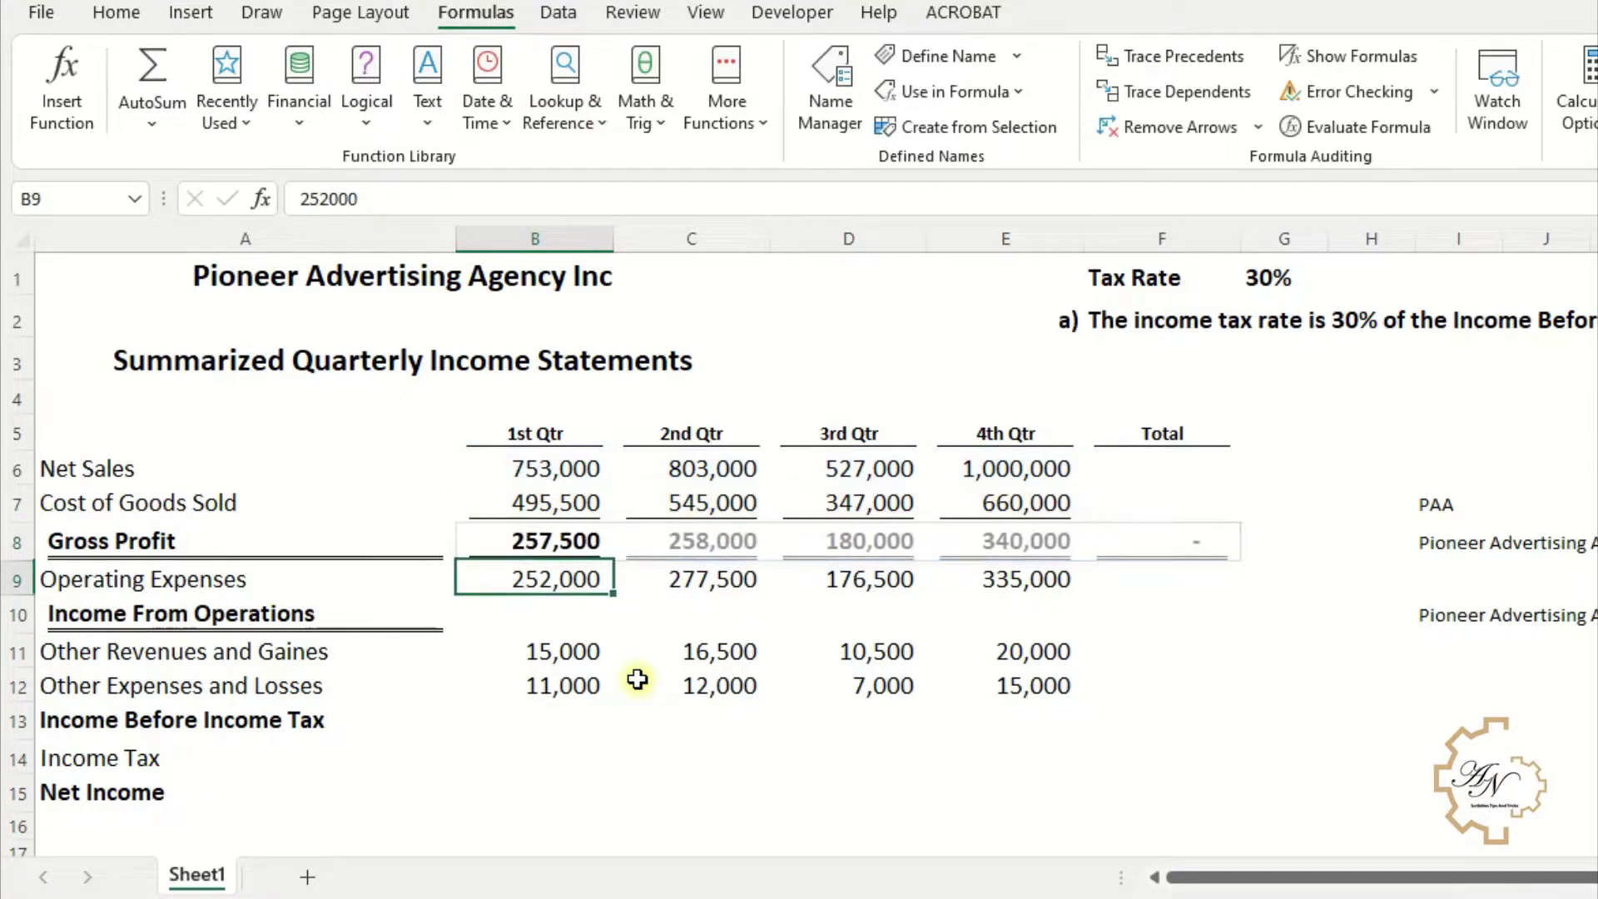
{"action": "left_click", "coordinate": [853, 552]}
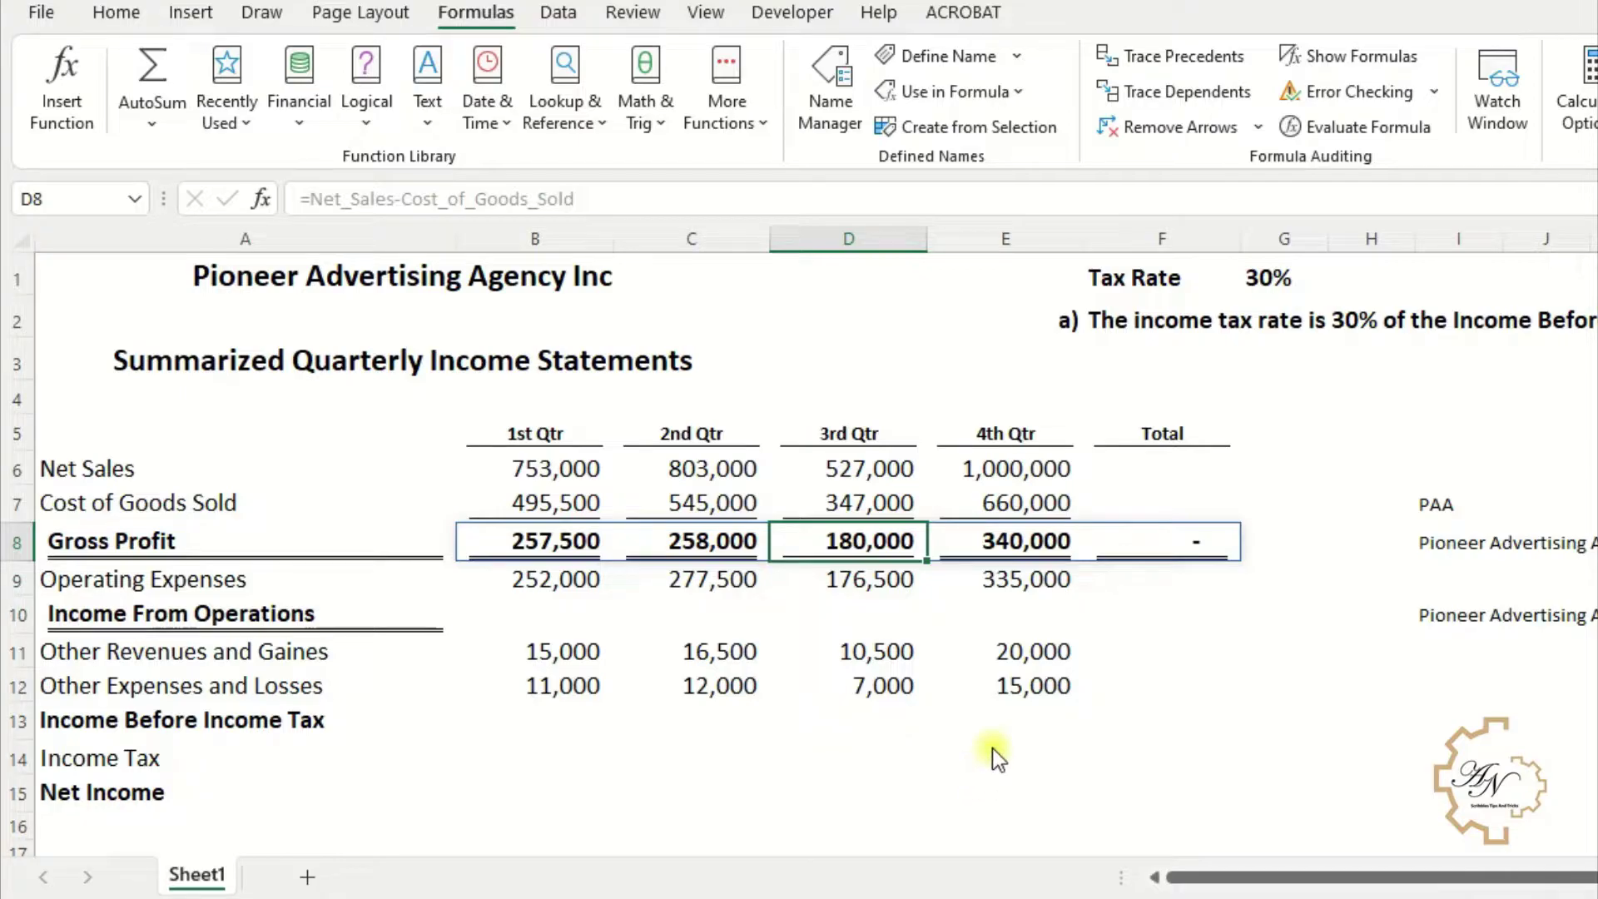
{"action": "left_click", "coordinate": [545, 626]}
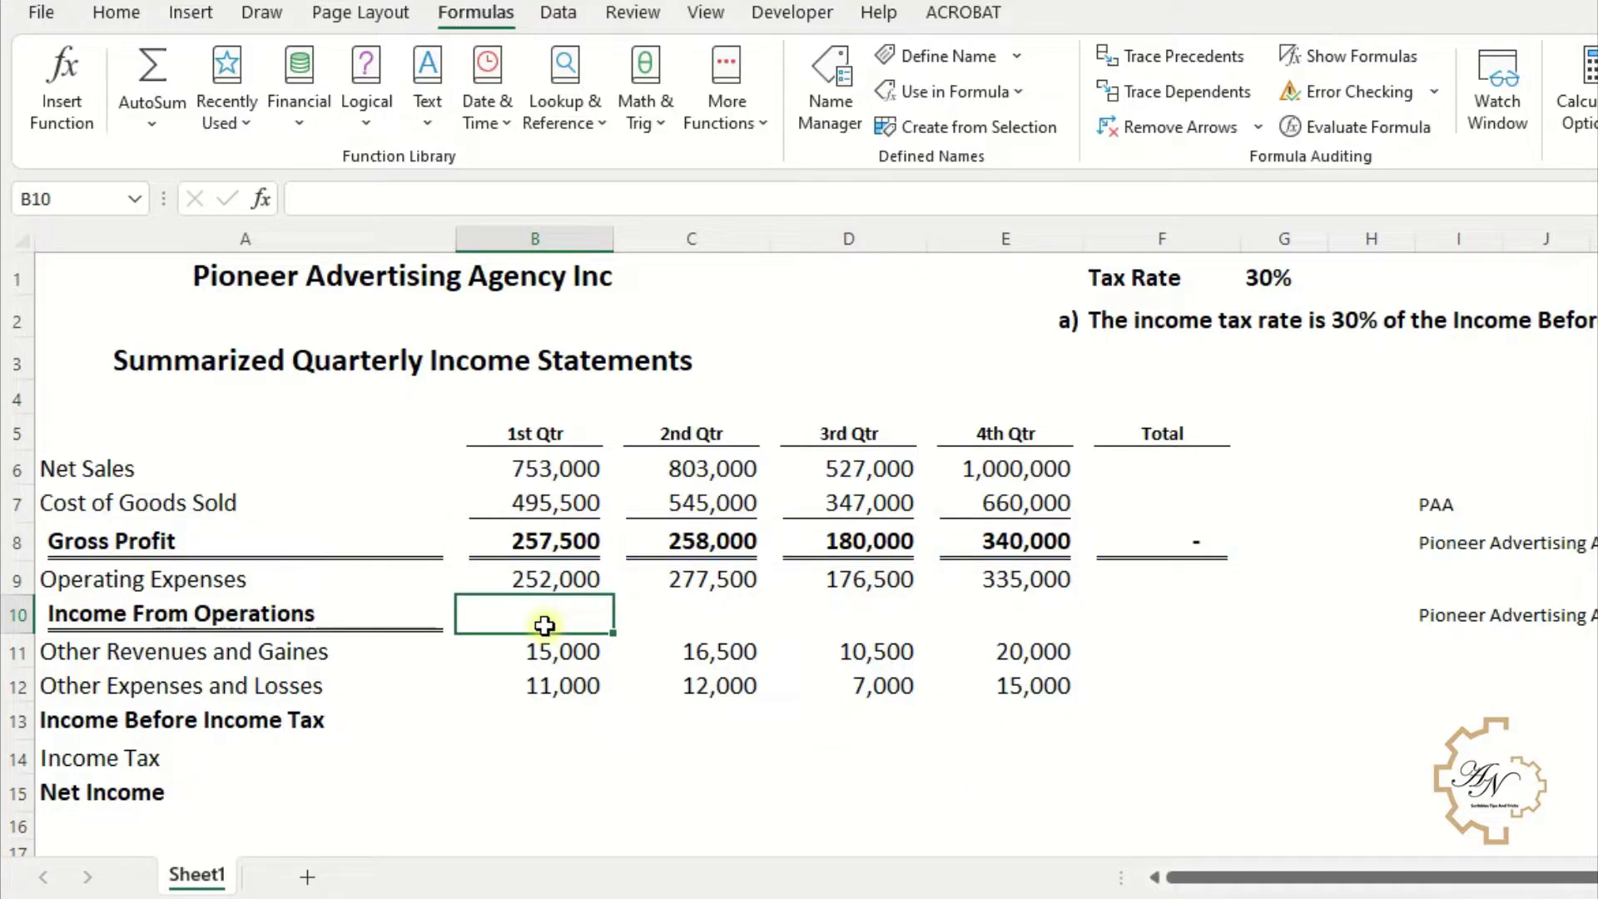
- Enter =Gross_Profit-Operating_Expenses in B10, giving 5,500, (19,500), 3,500 and 5,000
{"action": "type", "text": "="}
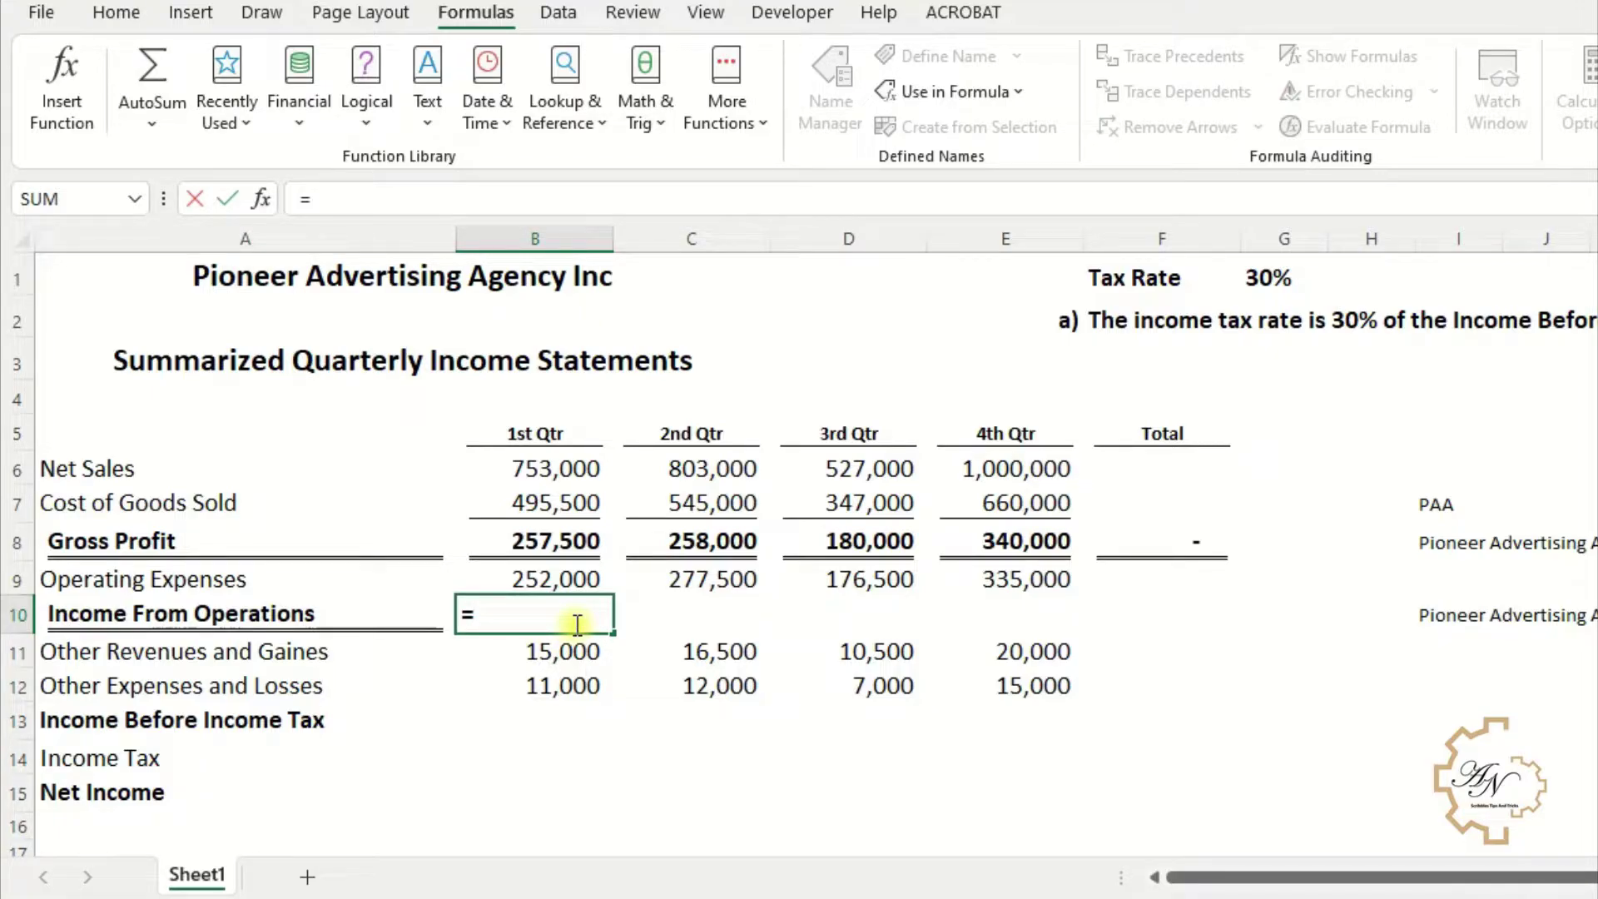
{"action": "type", "text": "gro"}
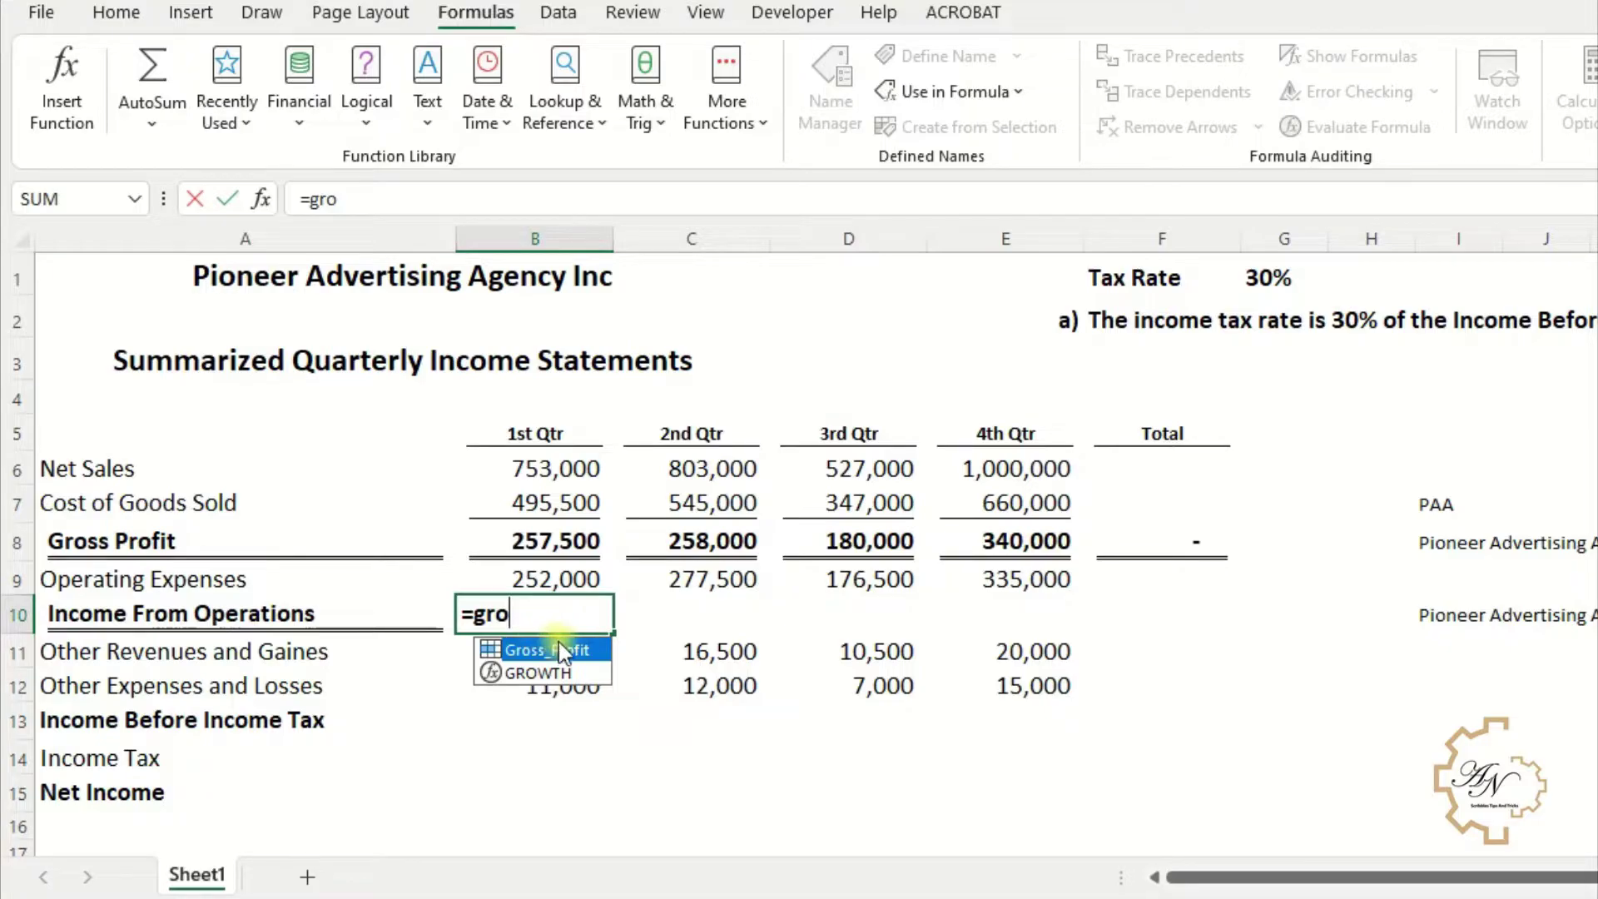
{"action": "double_click", "coordinate": [558, 648]}
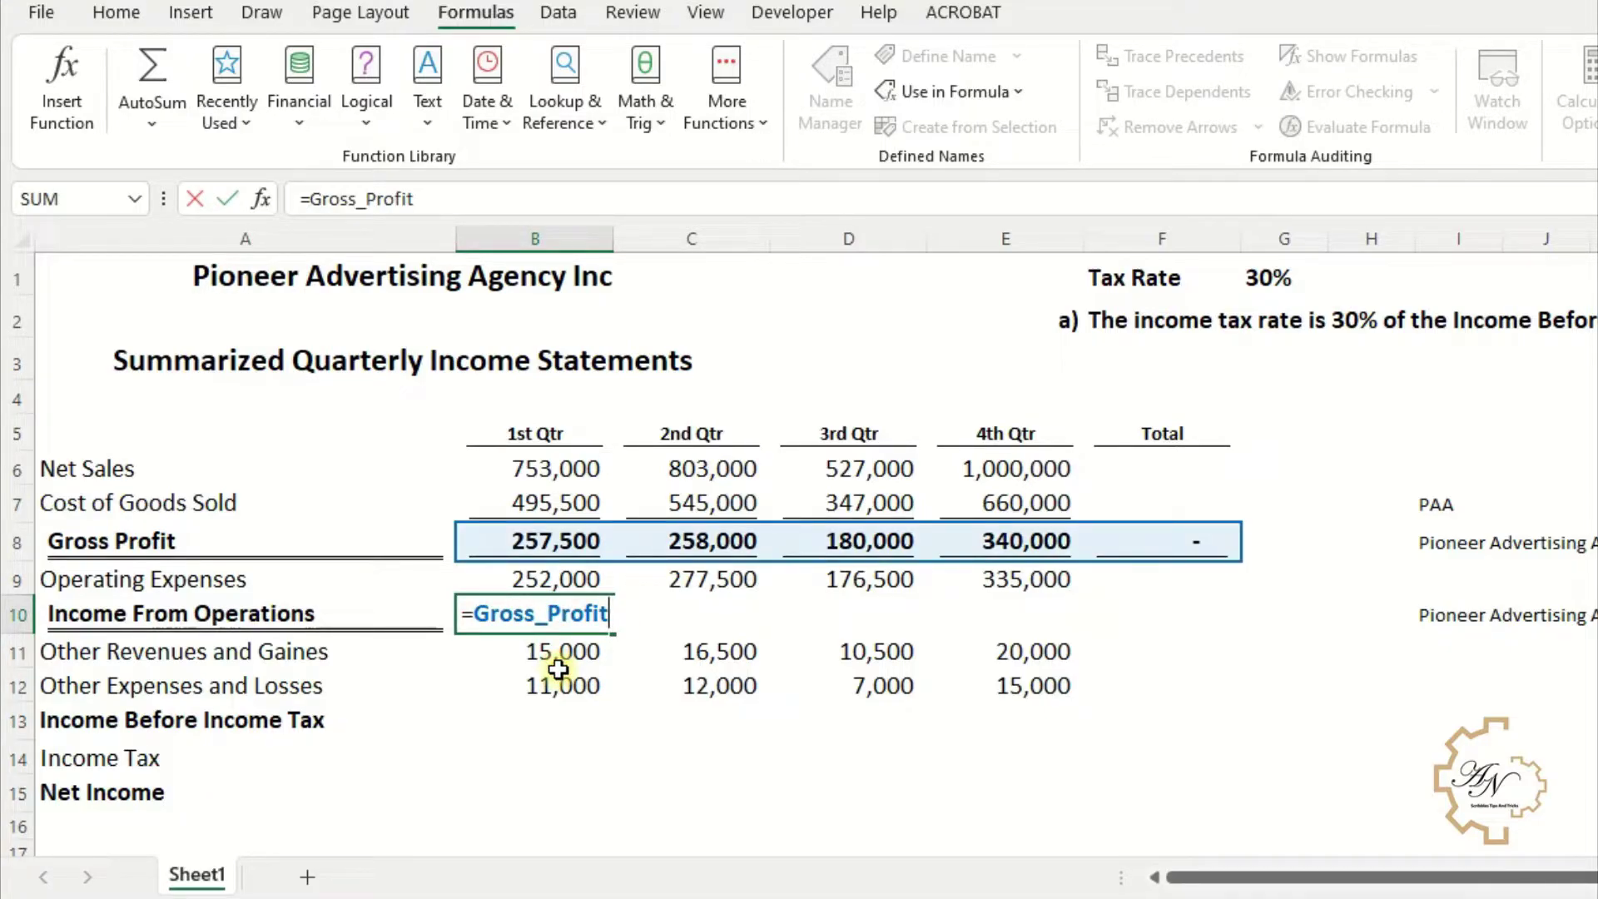
{"action": "type", "text": "-o"}
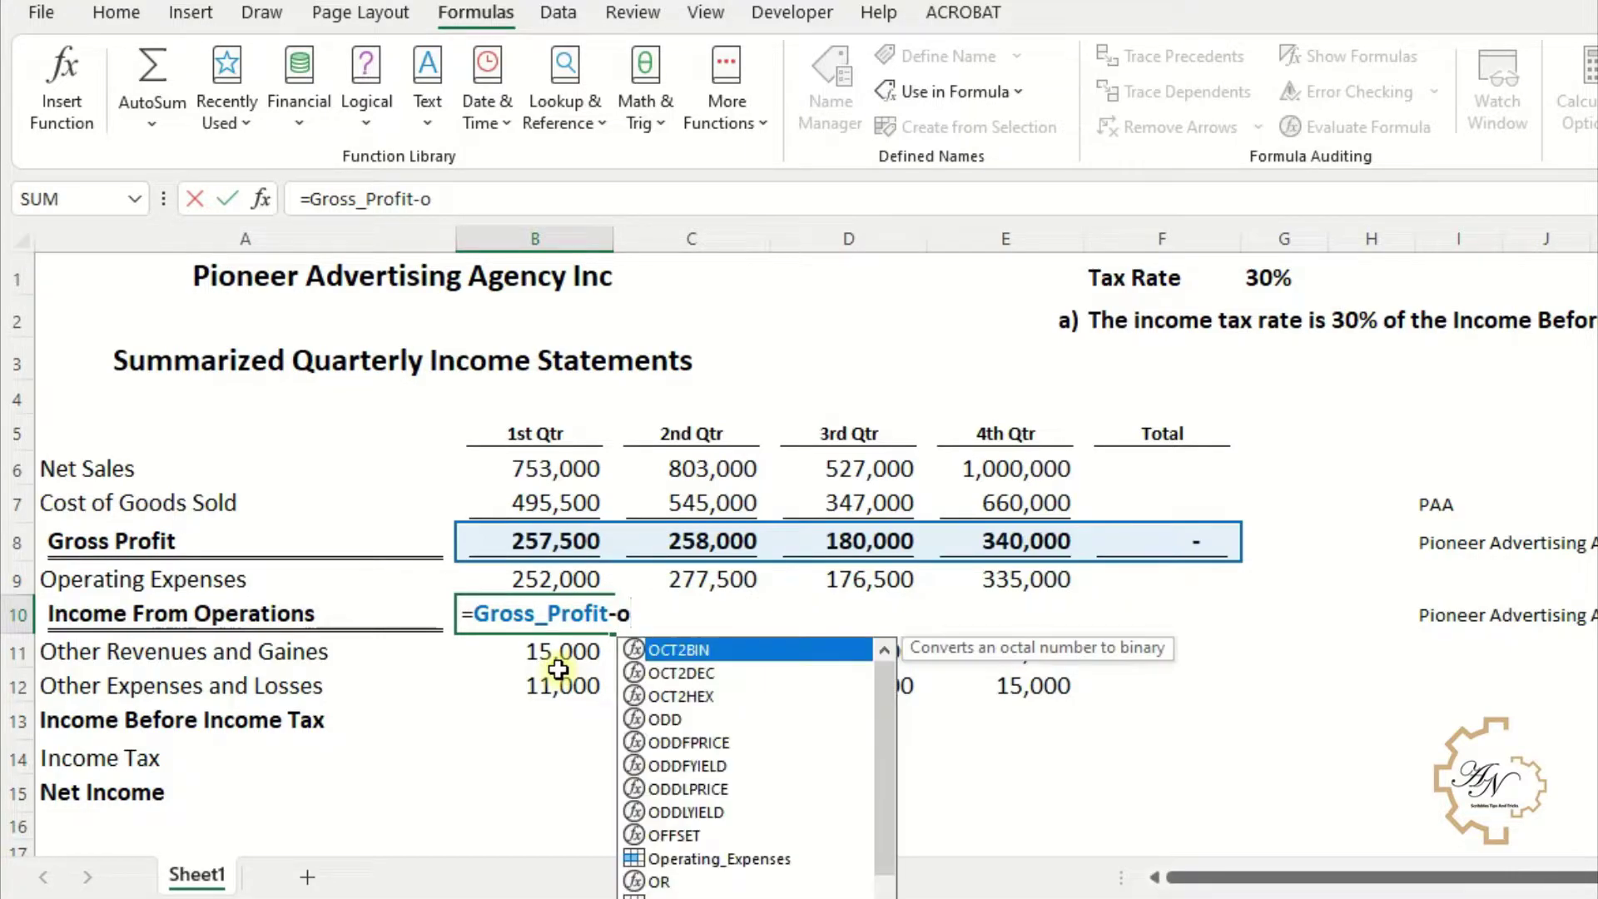
{"action": "type", "text": "p"}
{"action": "left_click", "coordinate": [683, 651]}
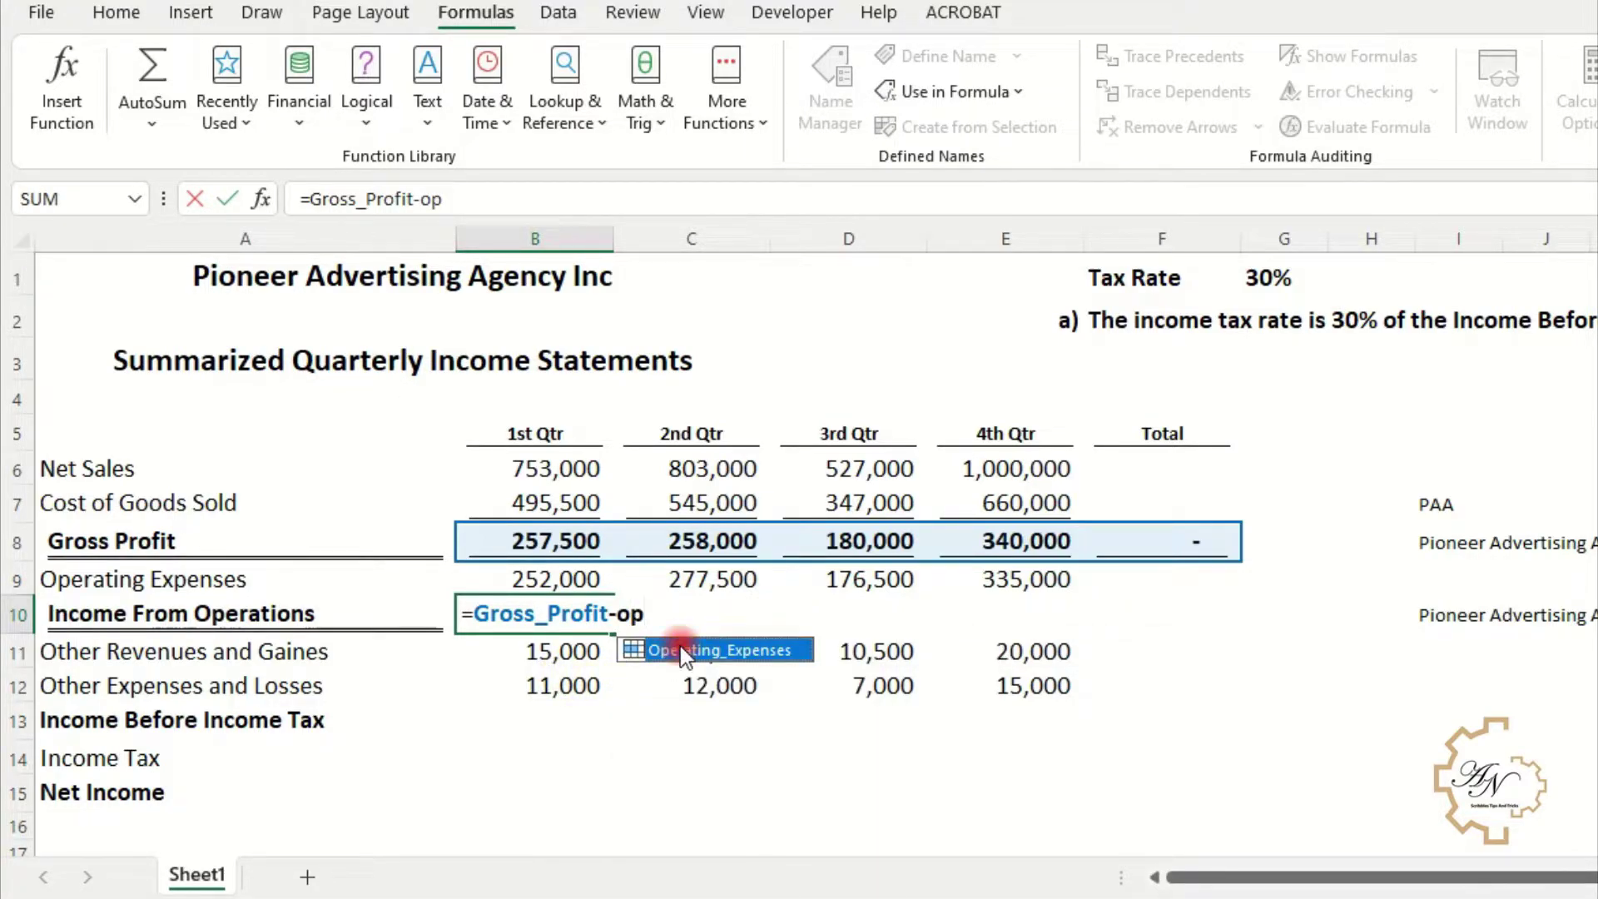
{"action": "key", "text": "Return"}
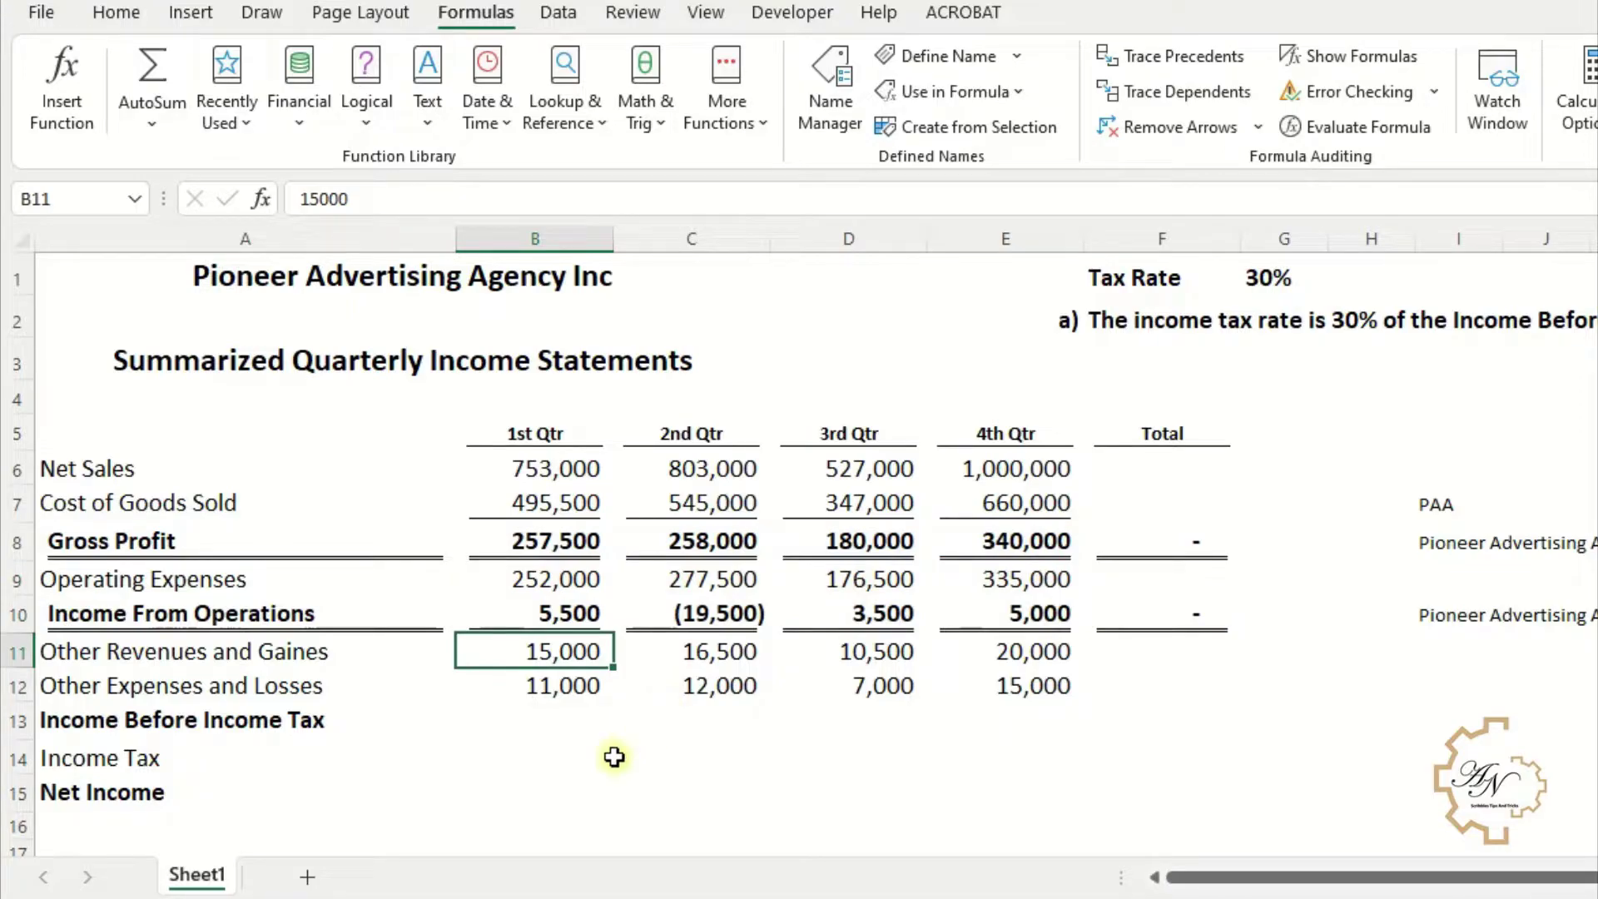
{"action": "left_click", "coordinate": [546, 718]}
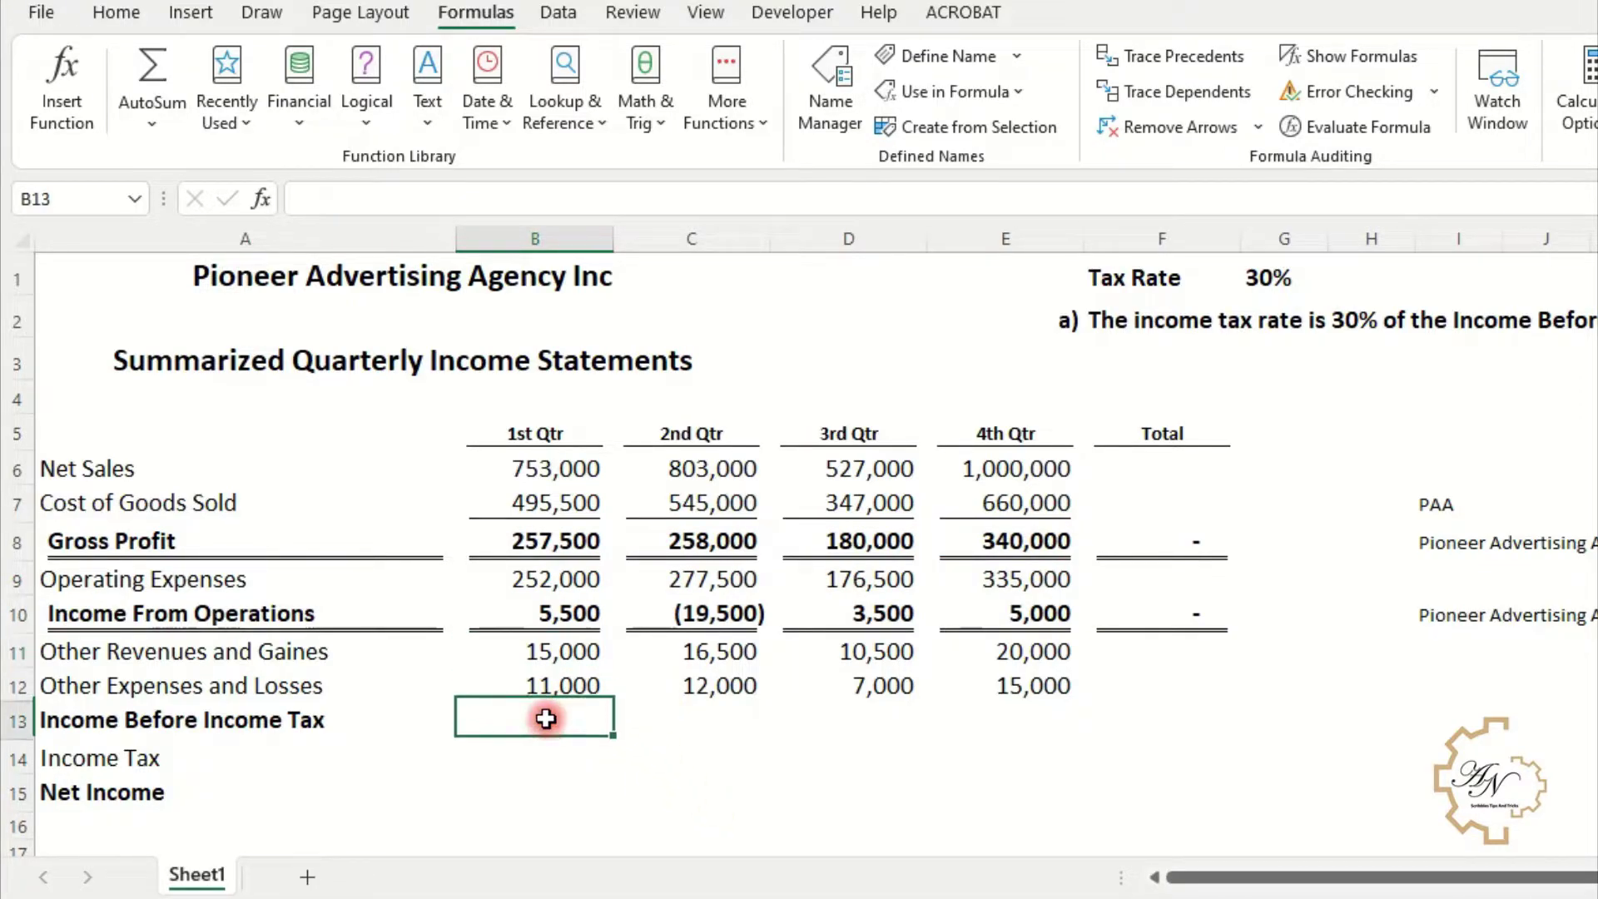
- Enter =Income_From_Operations+Other_Revenues_and_Gaines-Other_Expenses_and_Losses in B13 for Income Before Income Tax
{"action": "type", "text": "="}
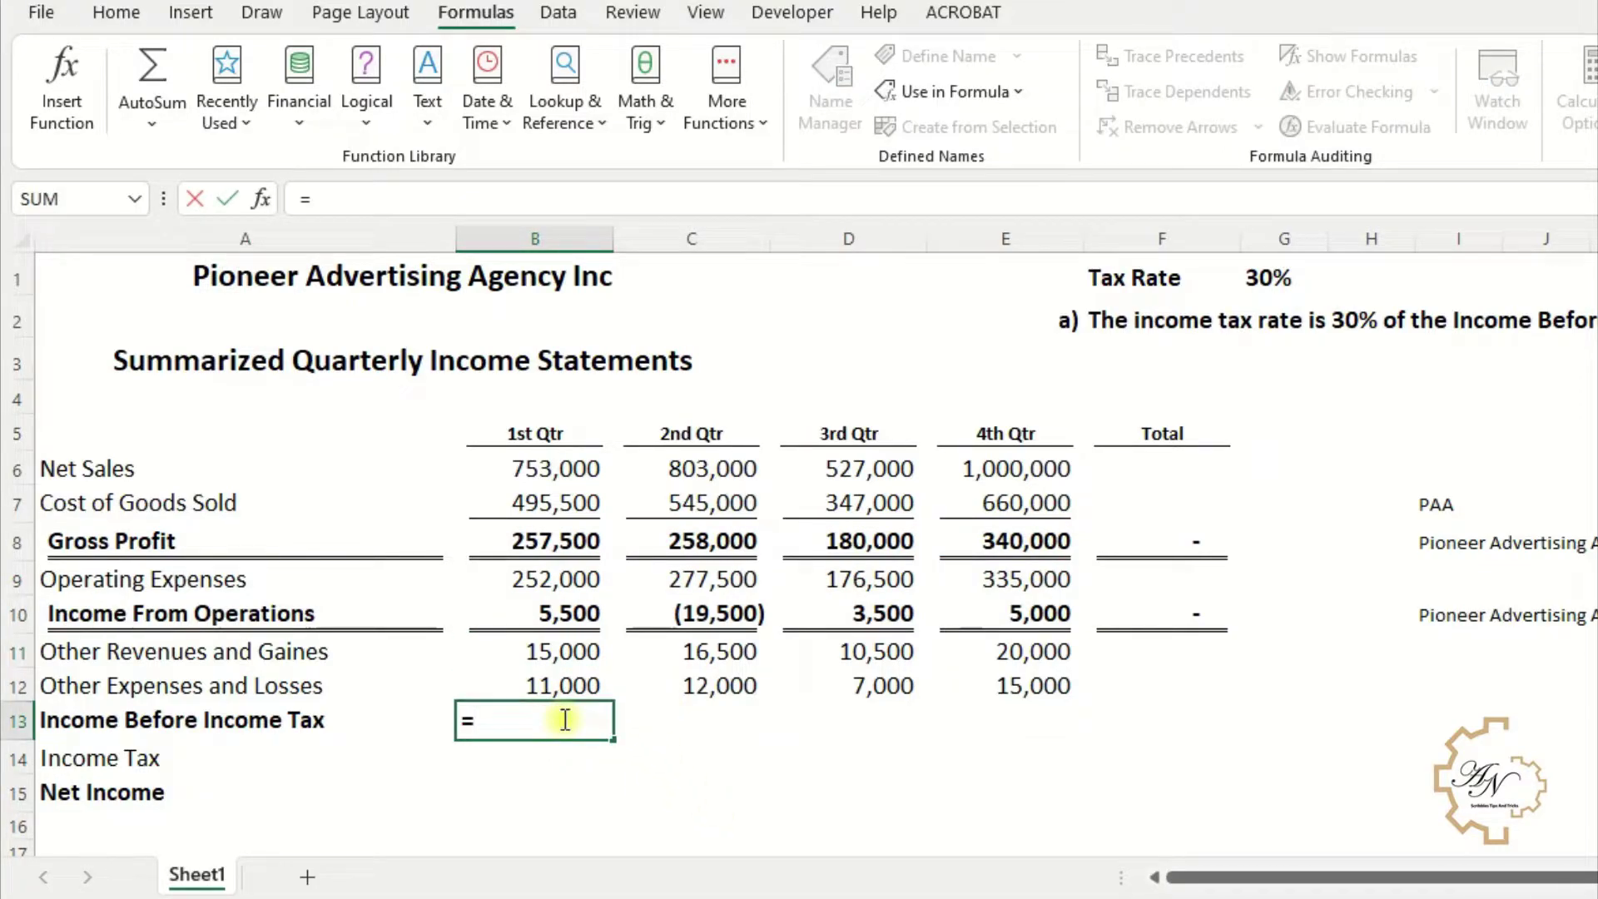
{"action": "type", "text": "inc"}
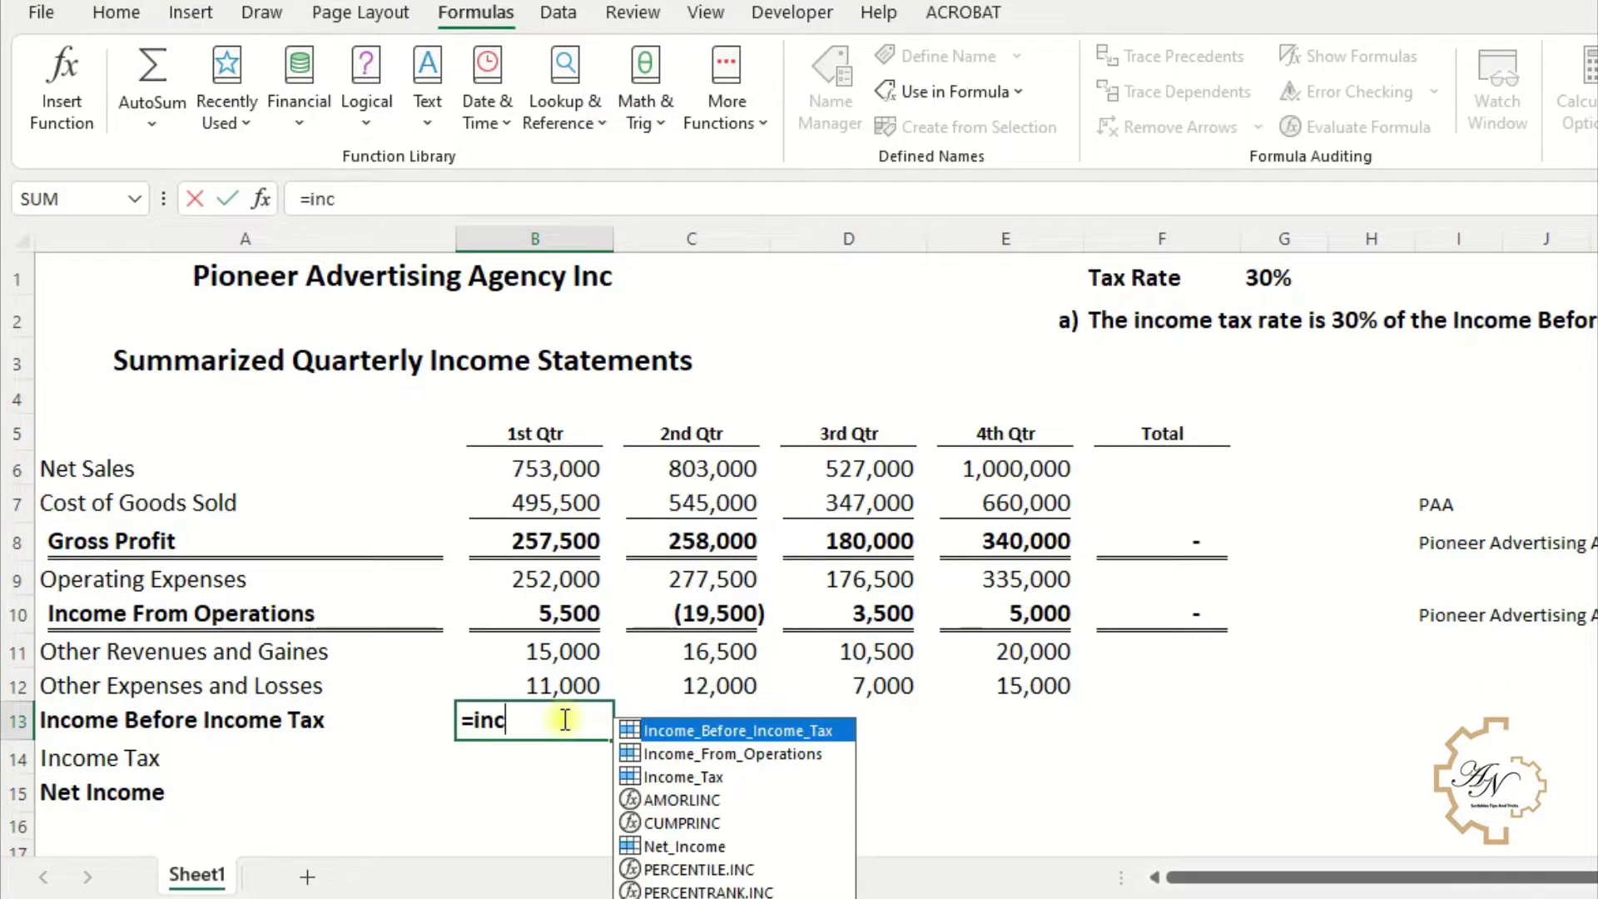
{"action": "double_click", "coordinate": [708, 753]}
{"action": "type", "text": "+oth"}
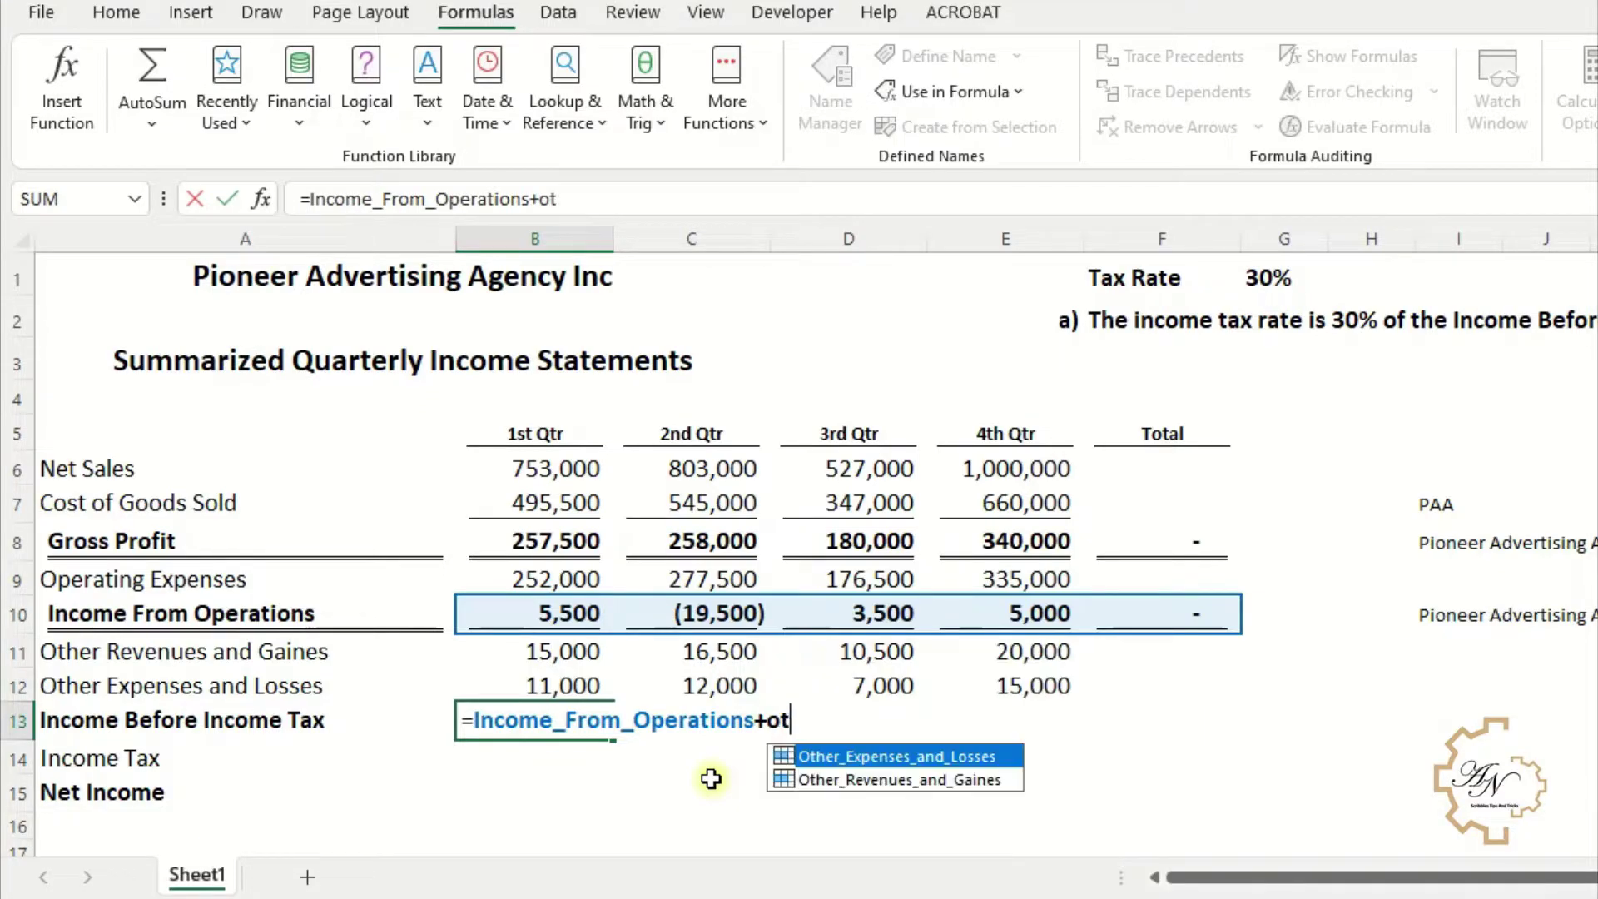
{"action": "double_click", "coordinate": [837, 783]}
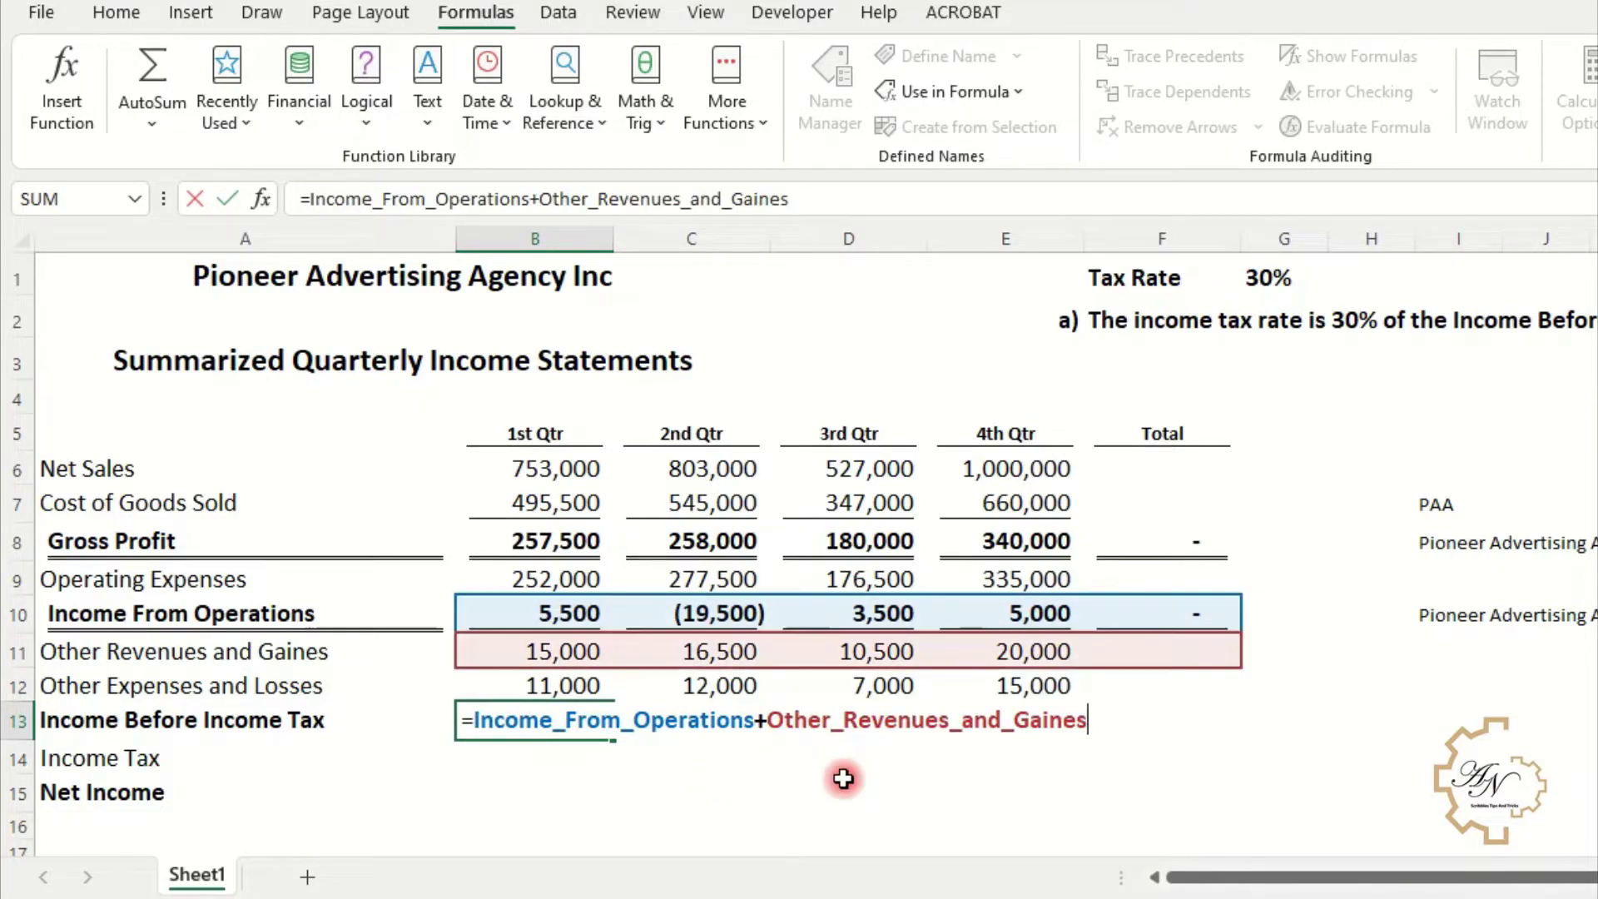
{"action": "type", "text": "-"}
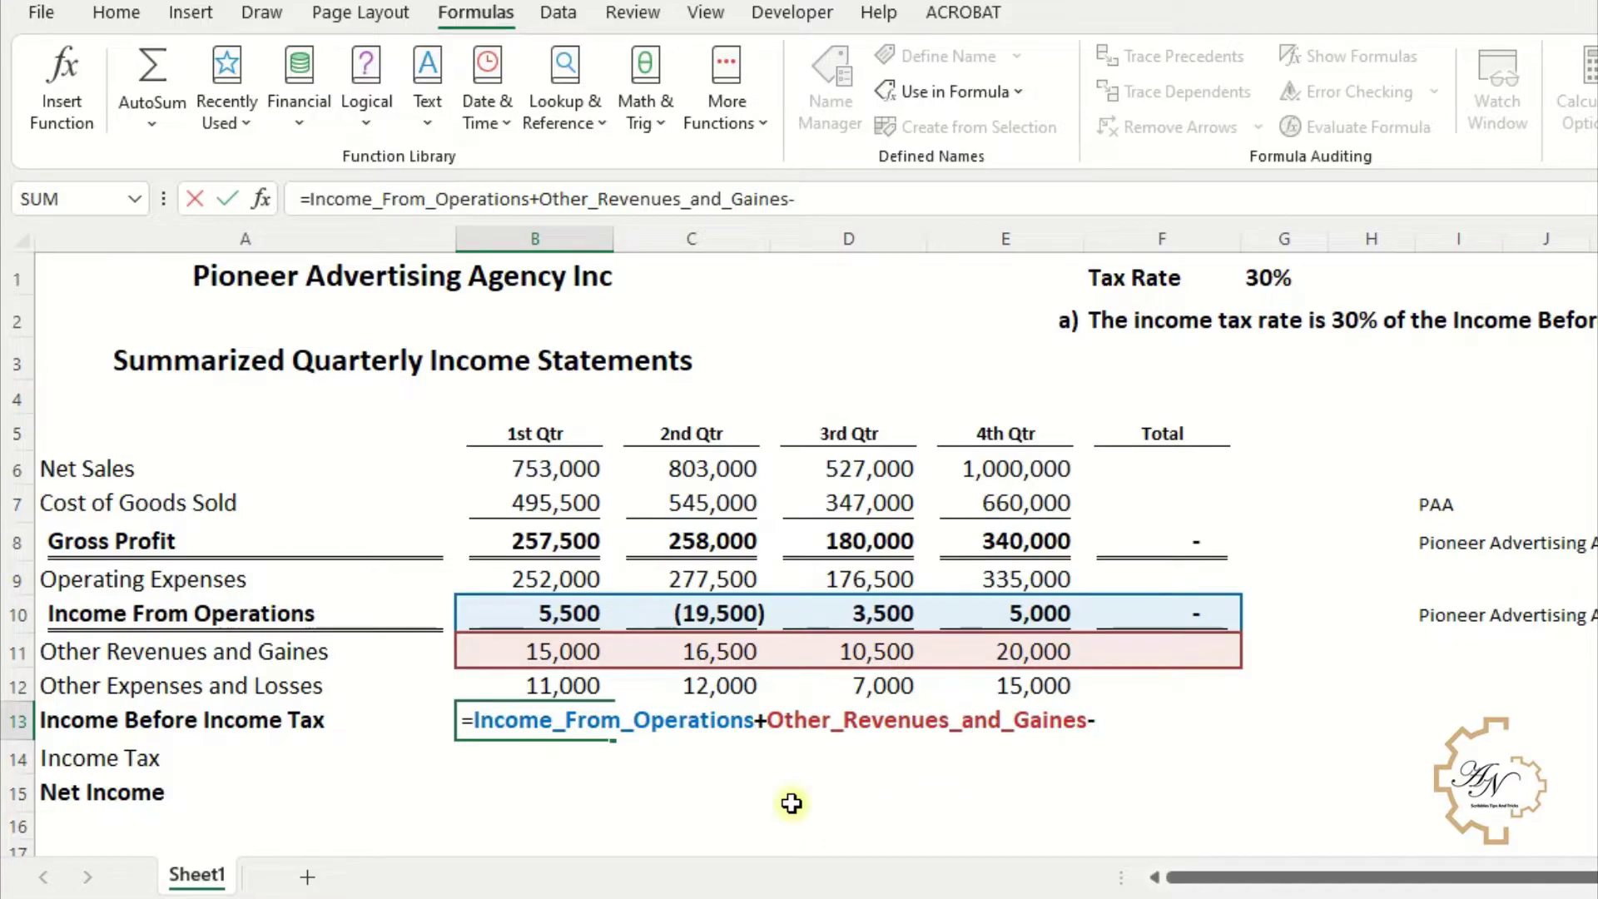
{"action": "type", "text": "oth"}
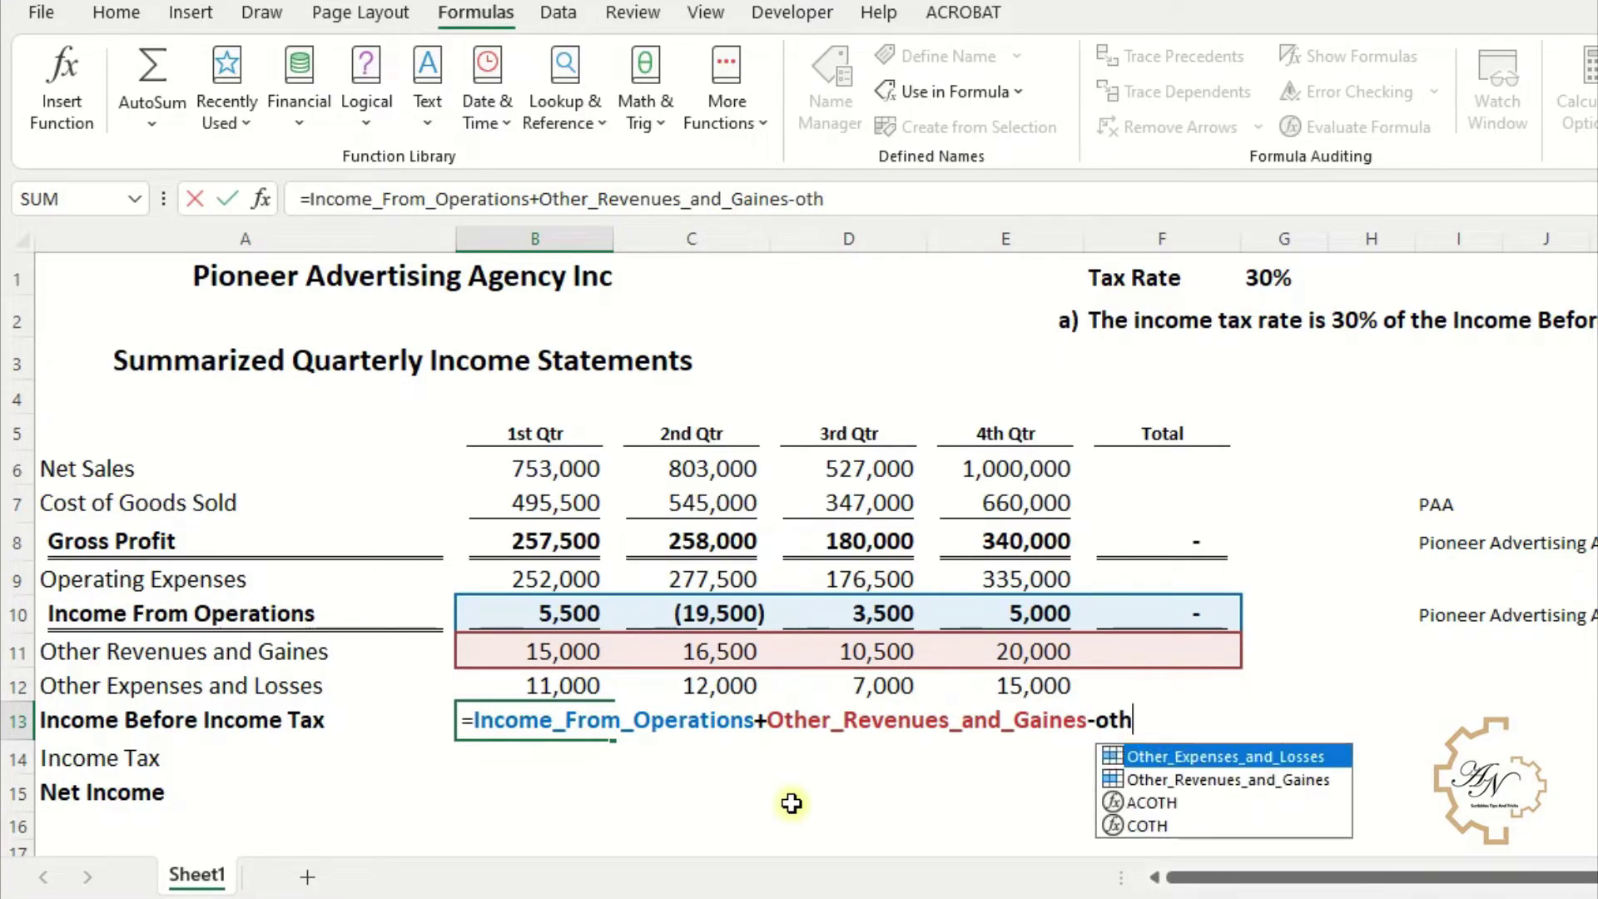
{"action": "double_click", "coordinate": [1214, 757]}
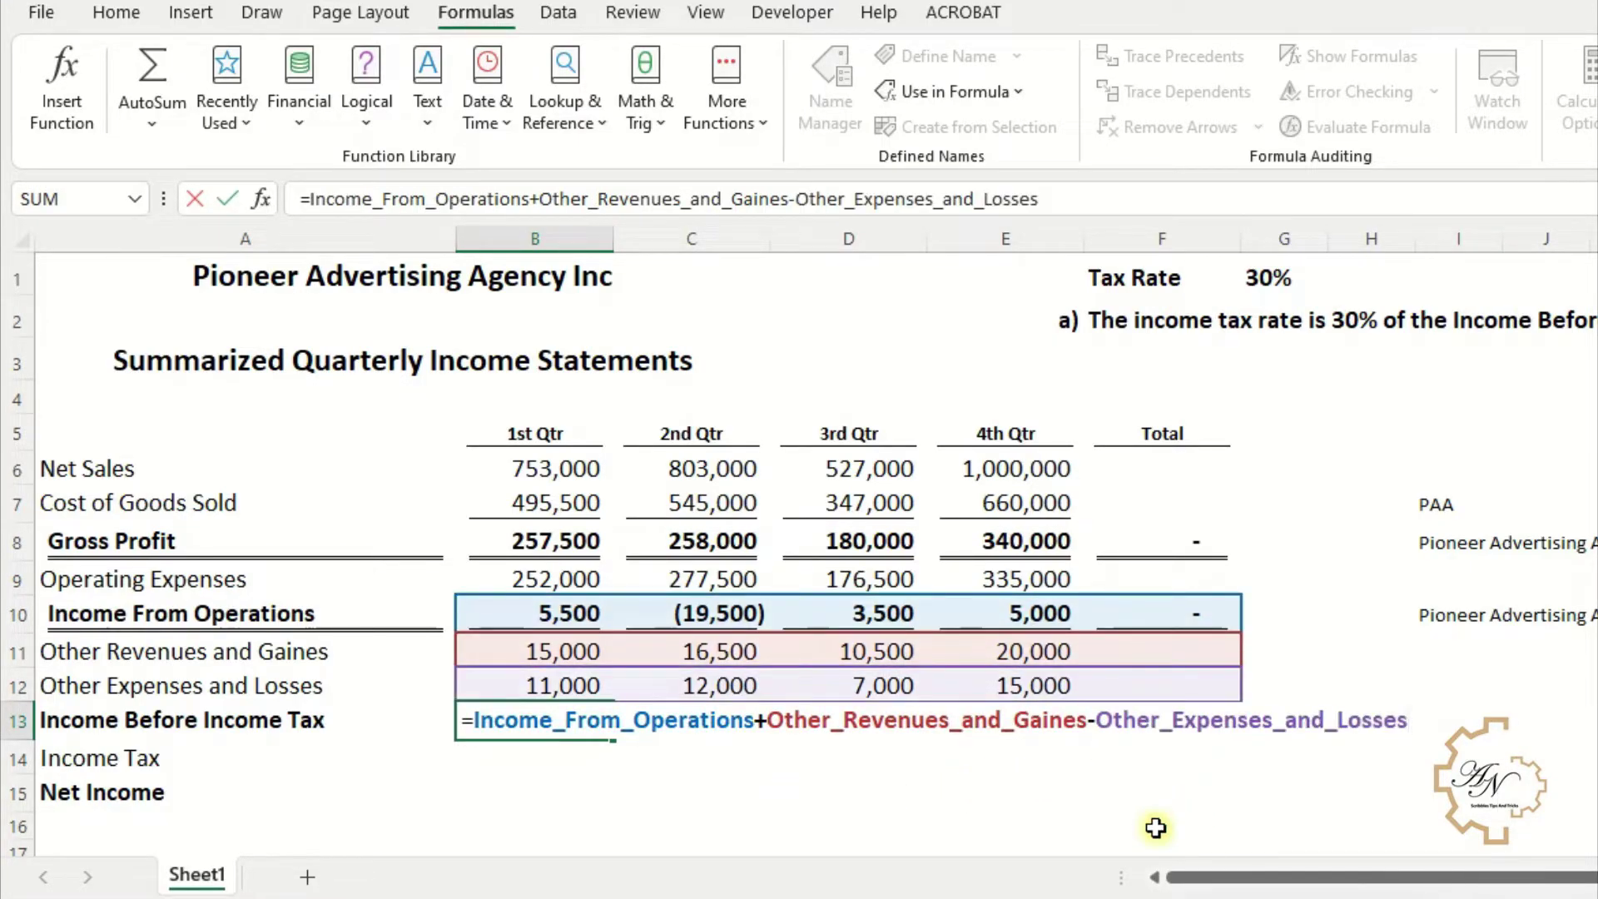
{"action": "key", "text": "Return"}
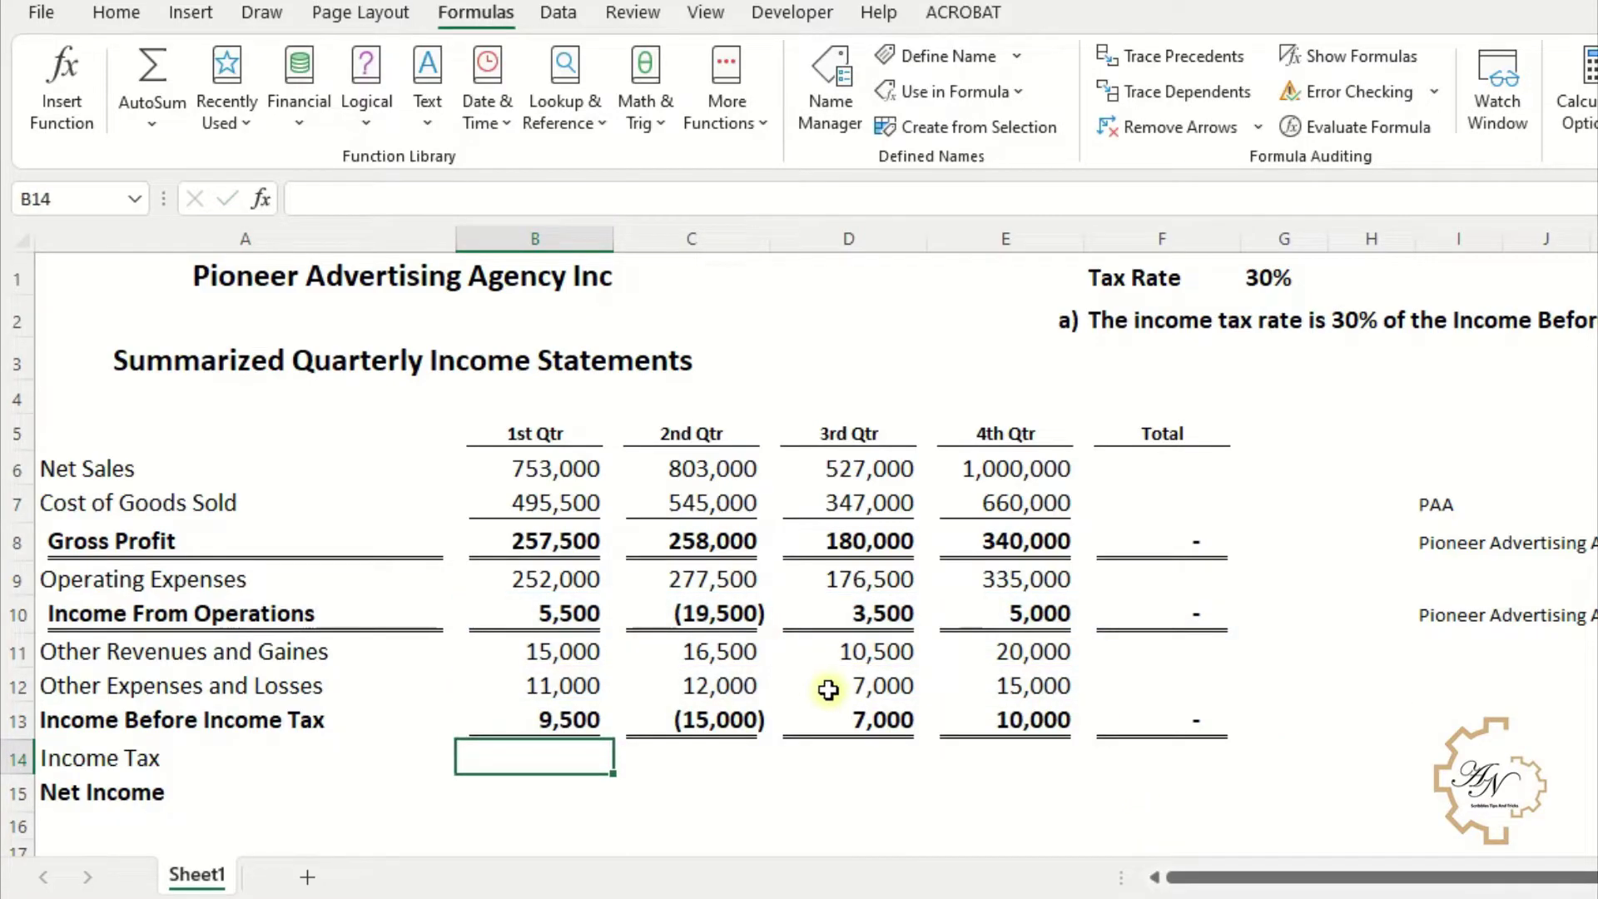
- Fill row 14 with =Income_Before_Income_Tax*taxRate, showing 2,850, (4,500), 2,100 and 3,000
{"action": "scroll", "coordinate": [816, 689], "scroll_direction": "down", "scroll_amount": 1}
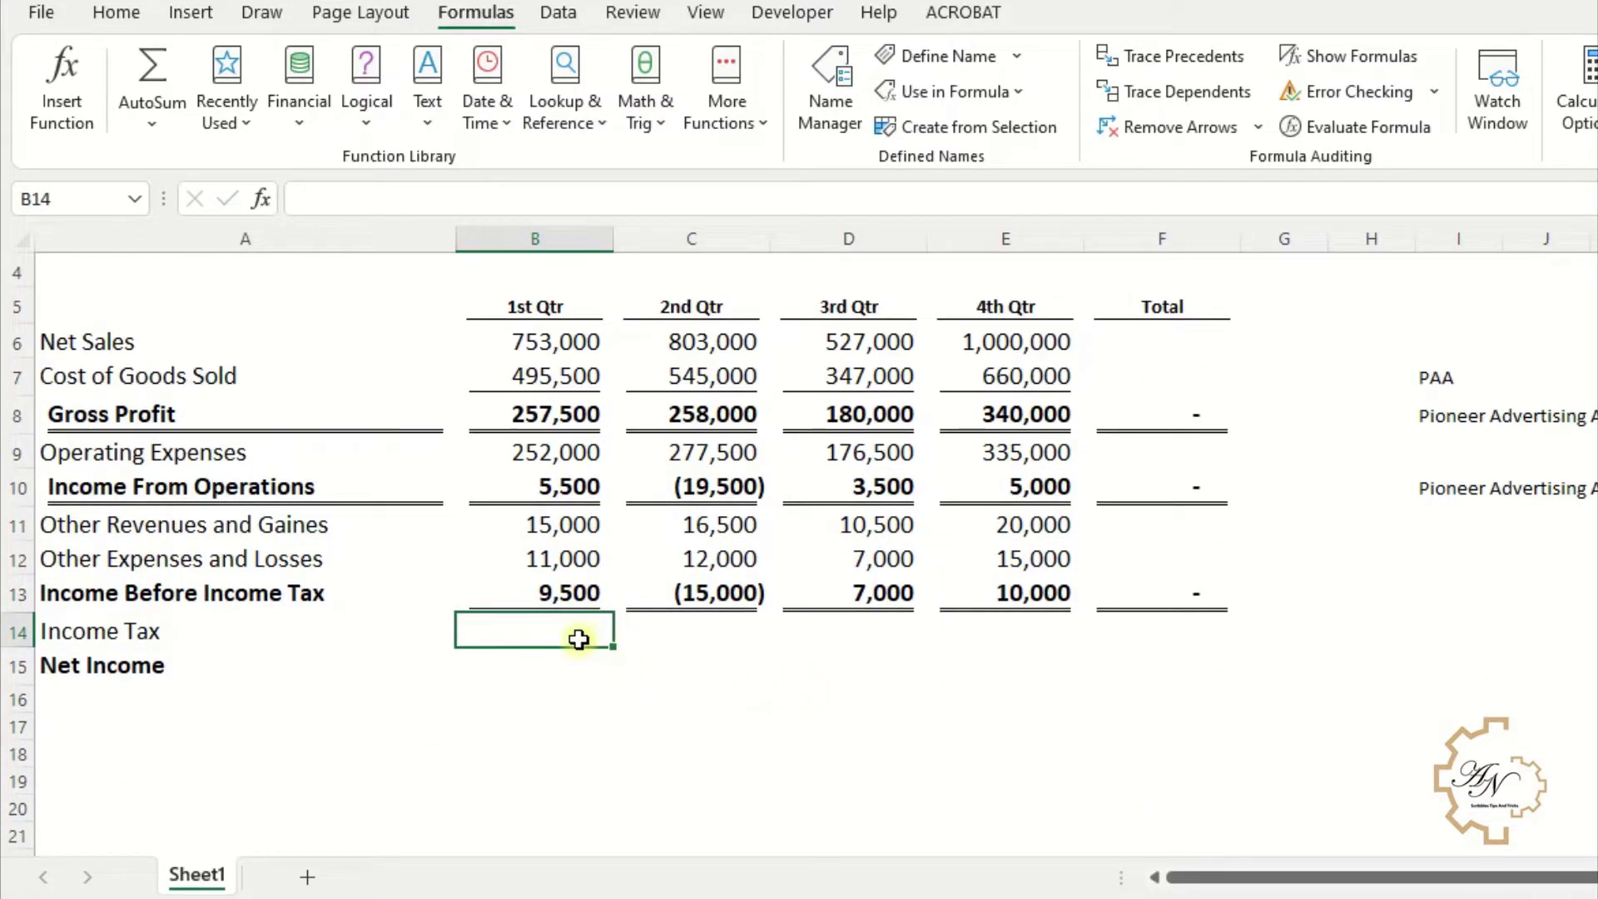
{"action": "type", "text": "="}
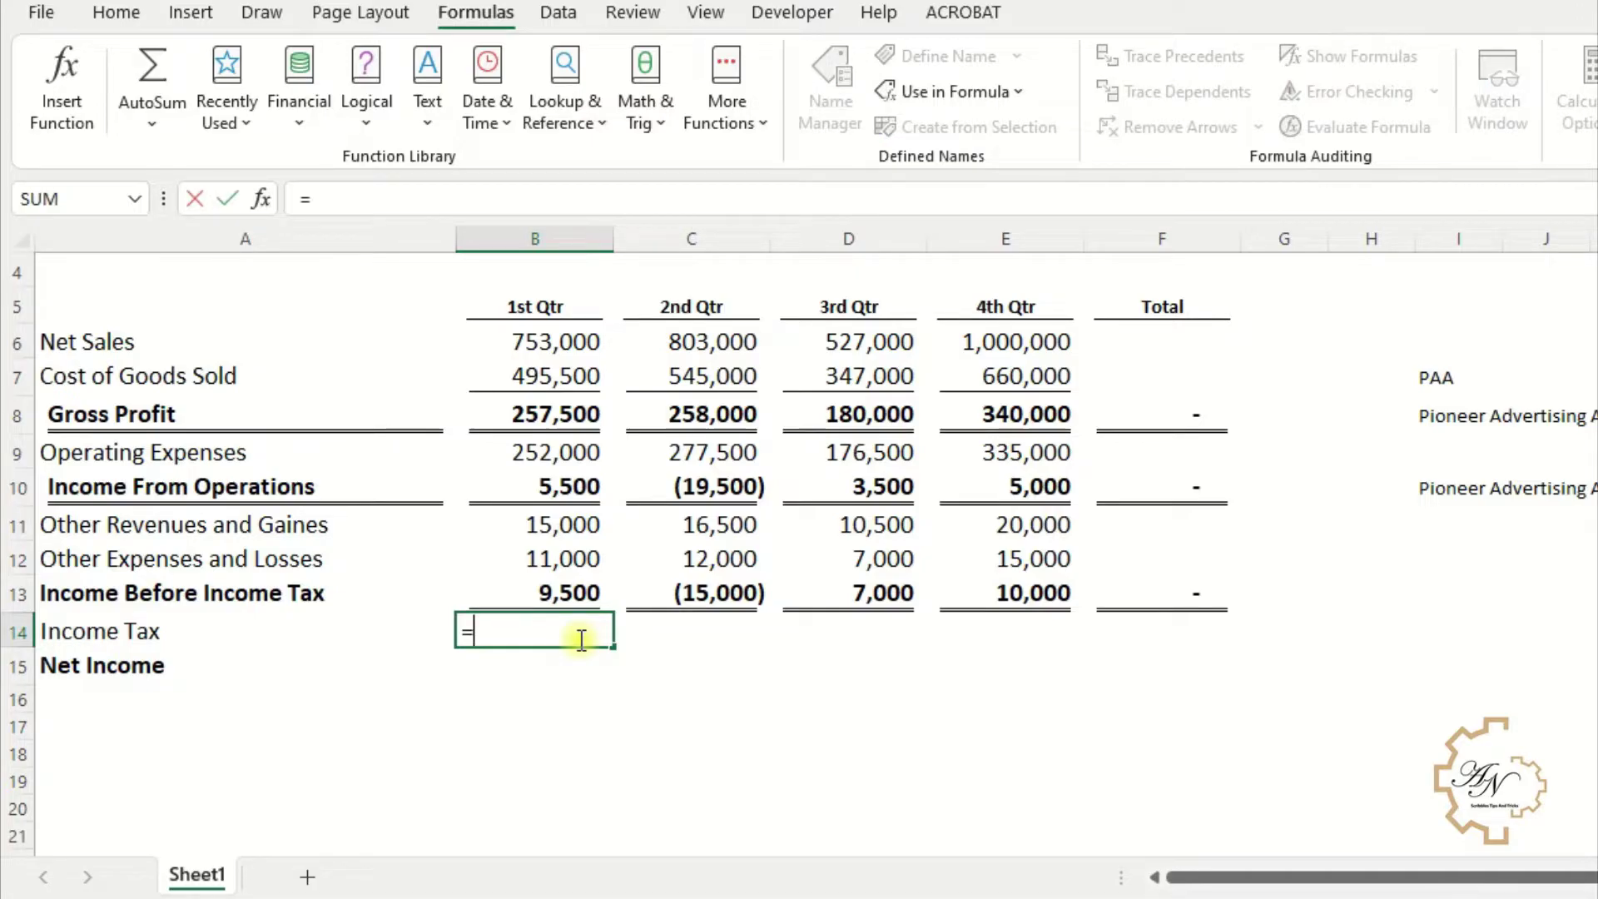
{"action": "type", "text": "in"}
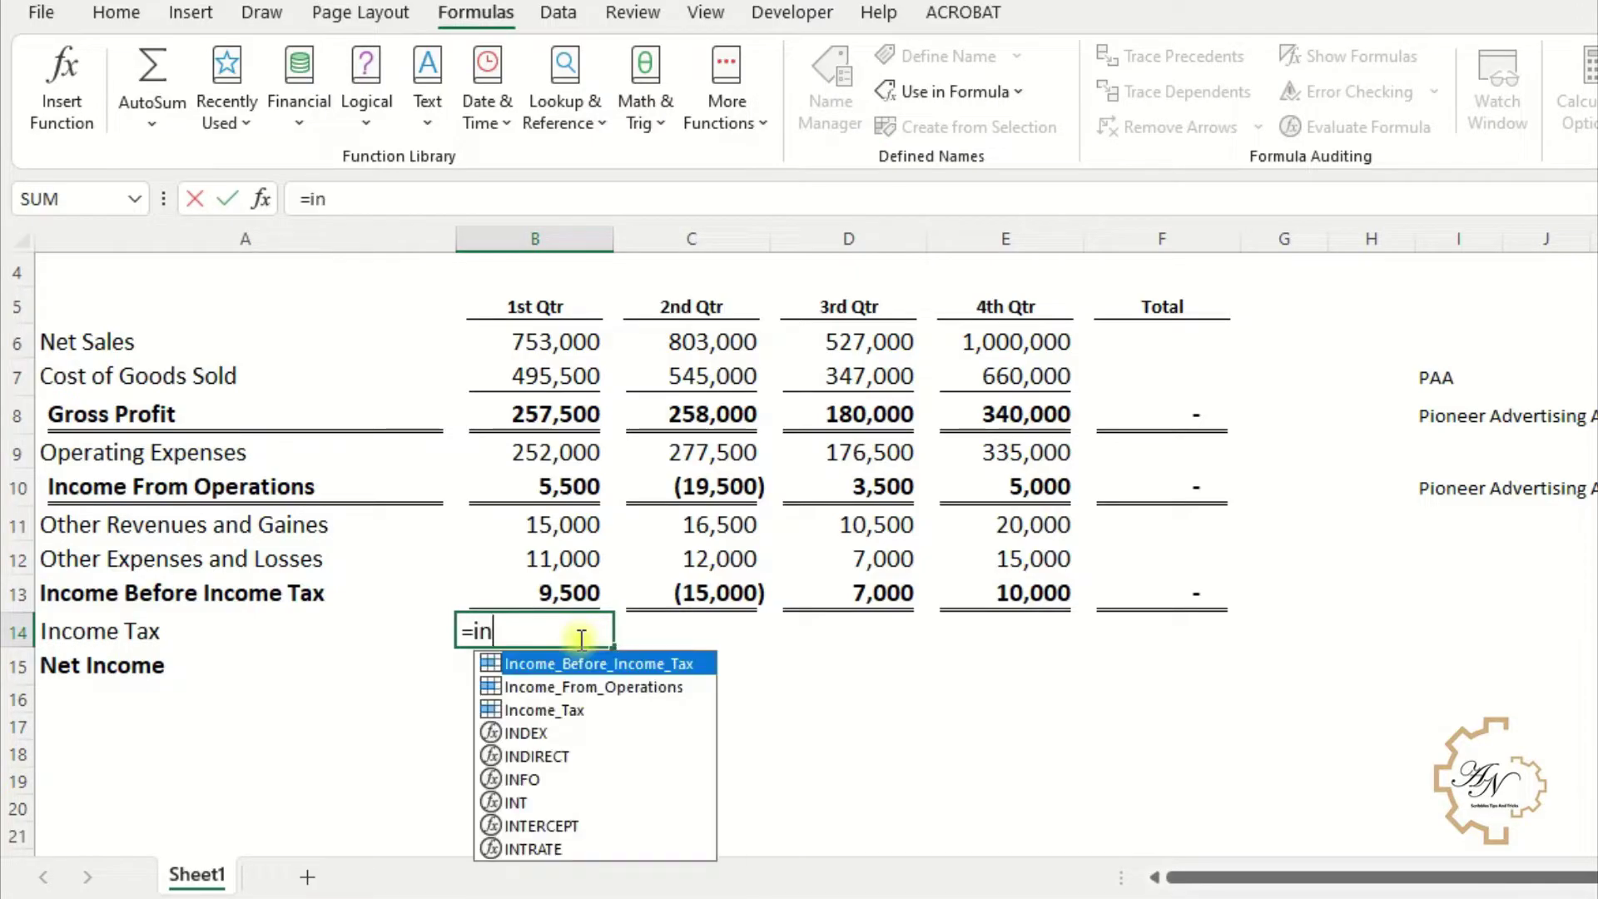
{"action": "double_click", "coordinate": [630, 665]}
{"action": "type", "text": "*"}
{"action": "scroll", "coordinate": [653, 697], "scroll_direction": "up", "scroll_amount": 1}
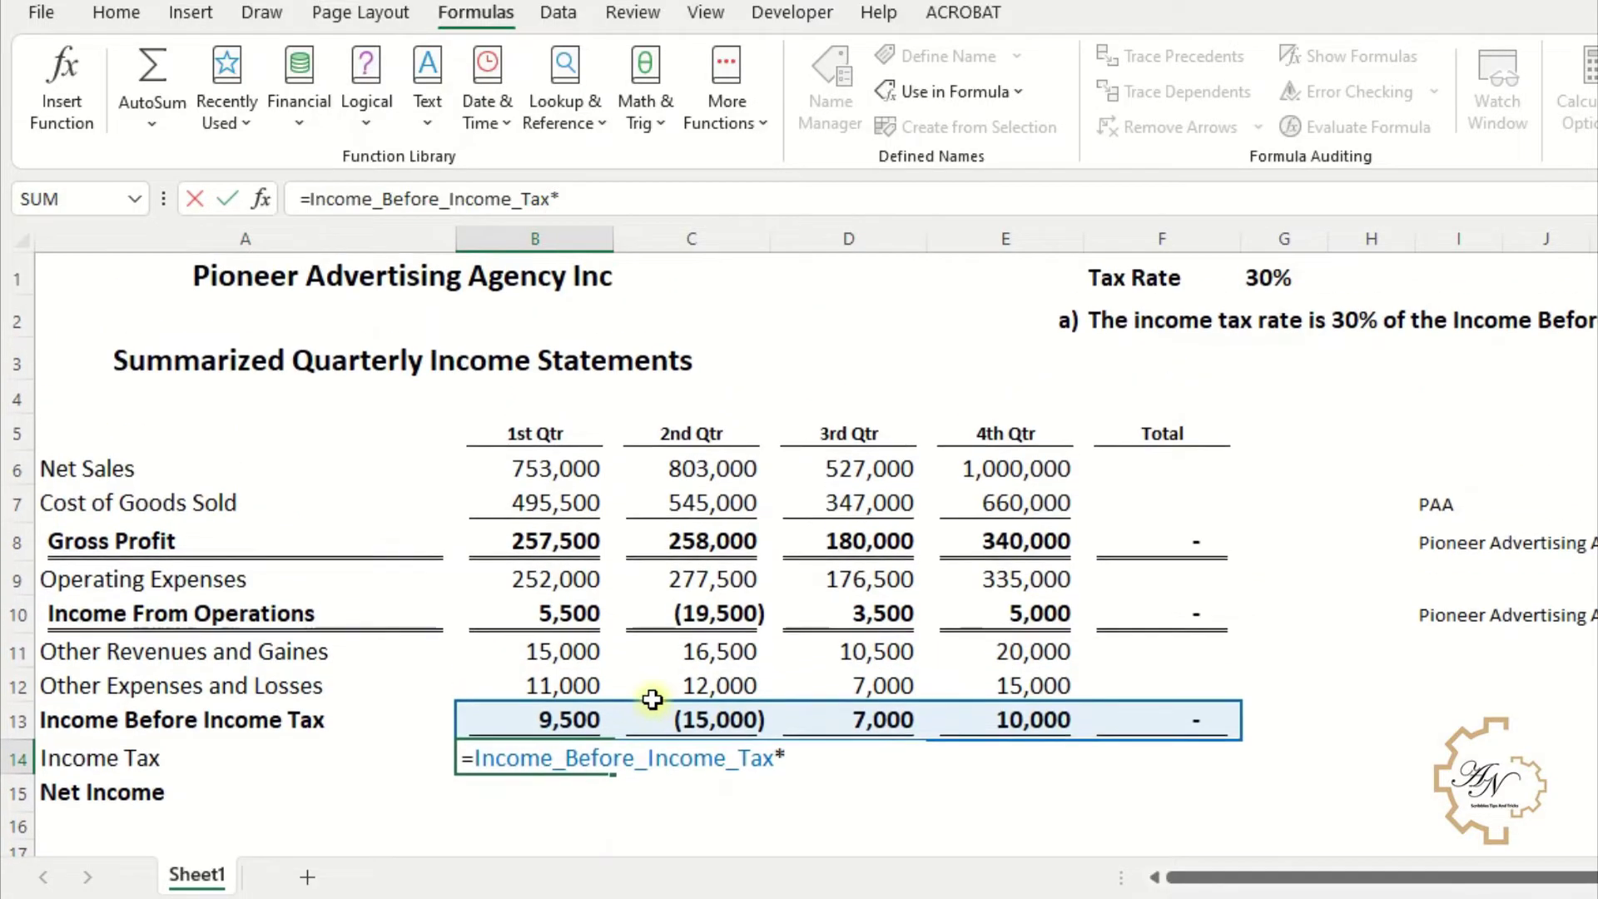
{"action": "type", "text": "ta"}
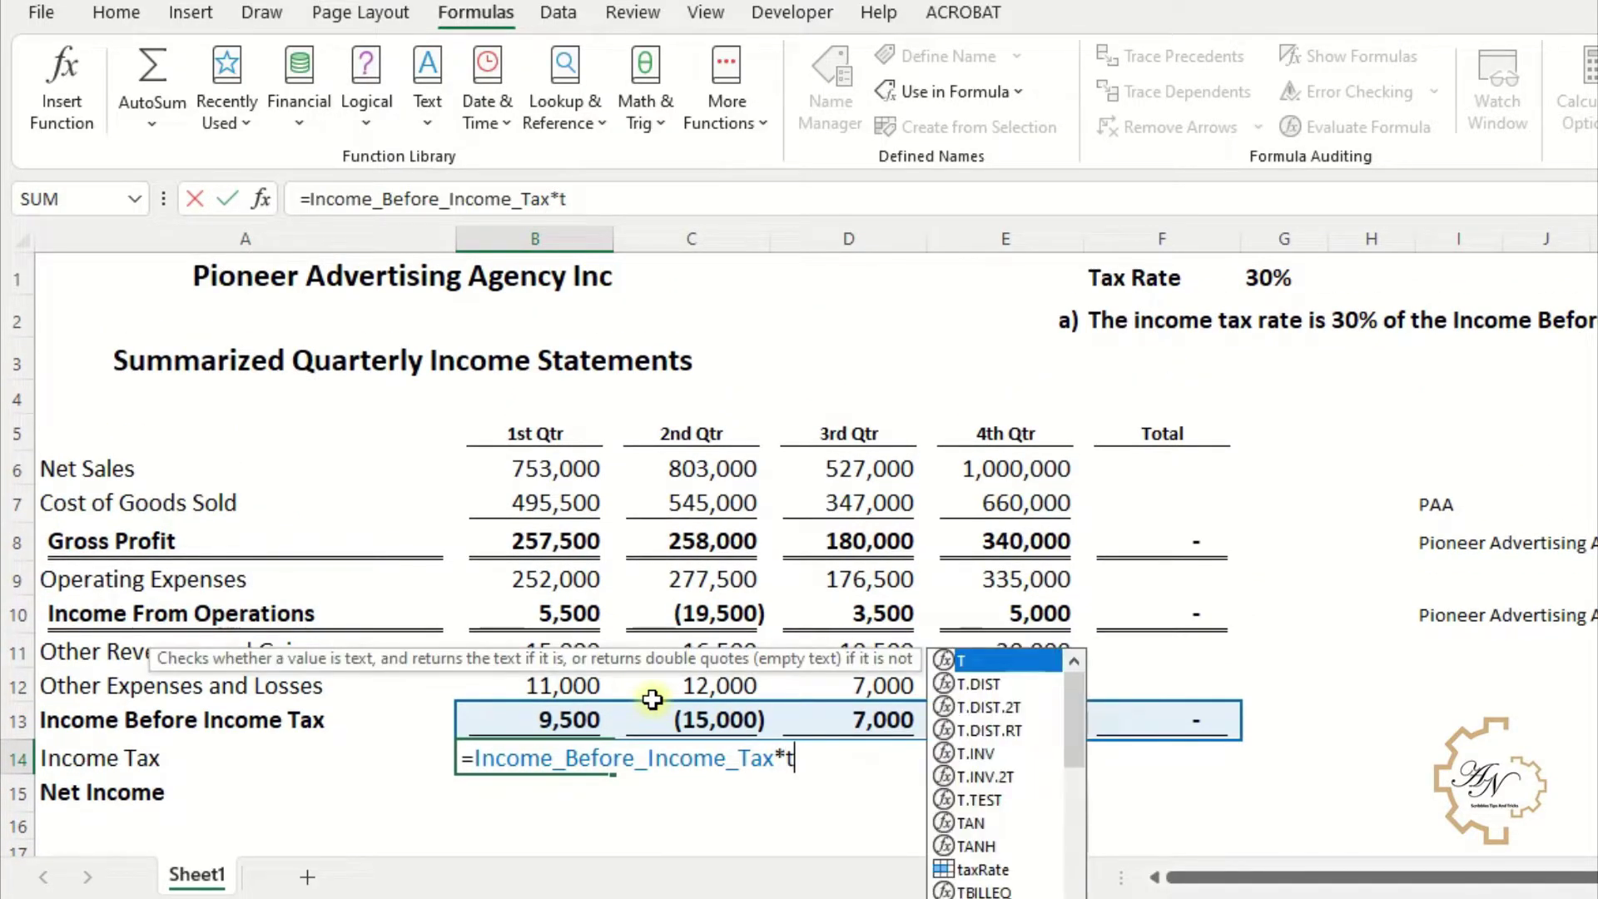
{"action": "double_click", "coordinate": [826, 836]}
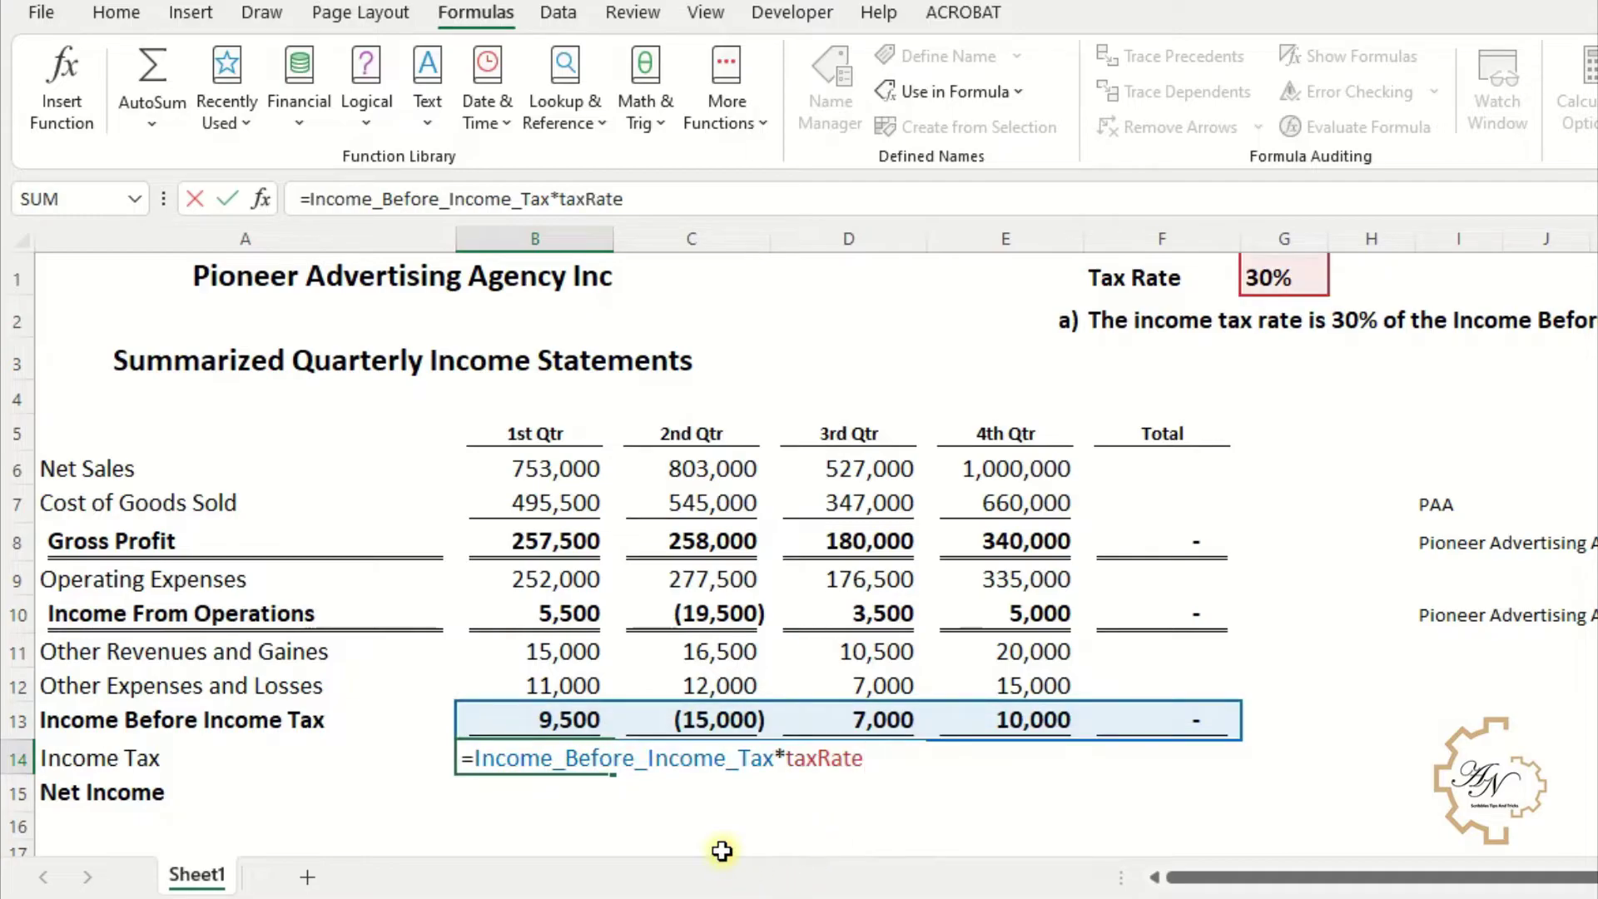
{"action": "key", "text": "Return"}
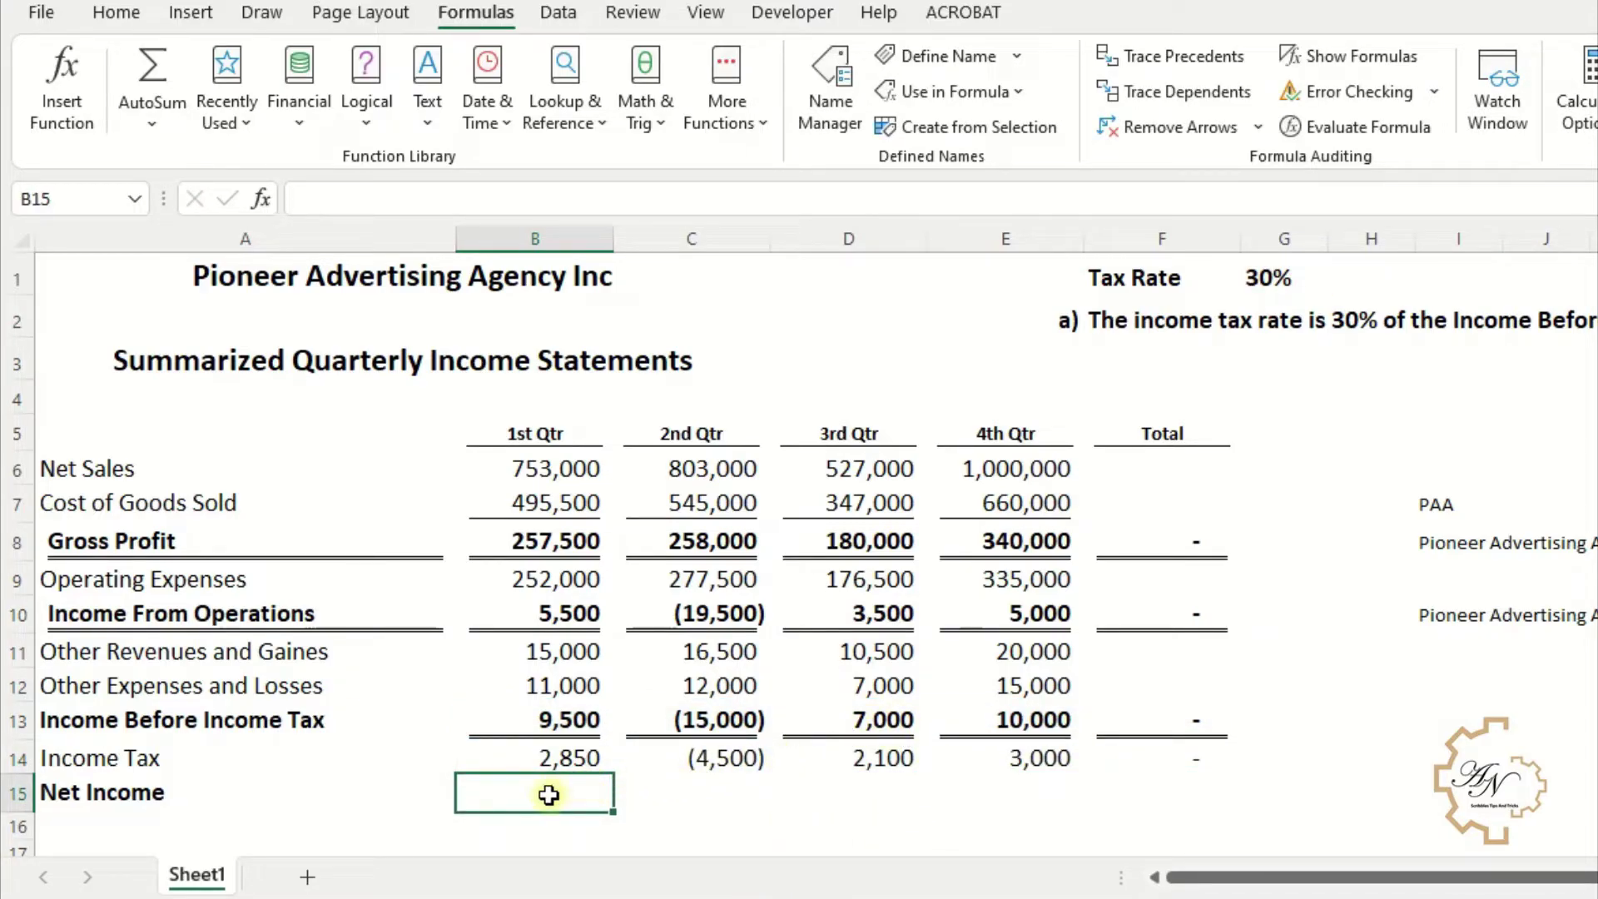
- Fill row 15 with =Income_Before_Income_Tax-Income_Tax, giving Net Income 6,650, (10,500), 4,900 and 7,000
{"action": "type", "text": "="}
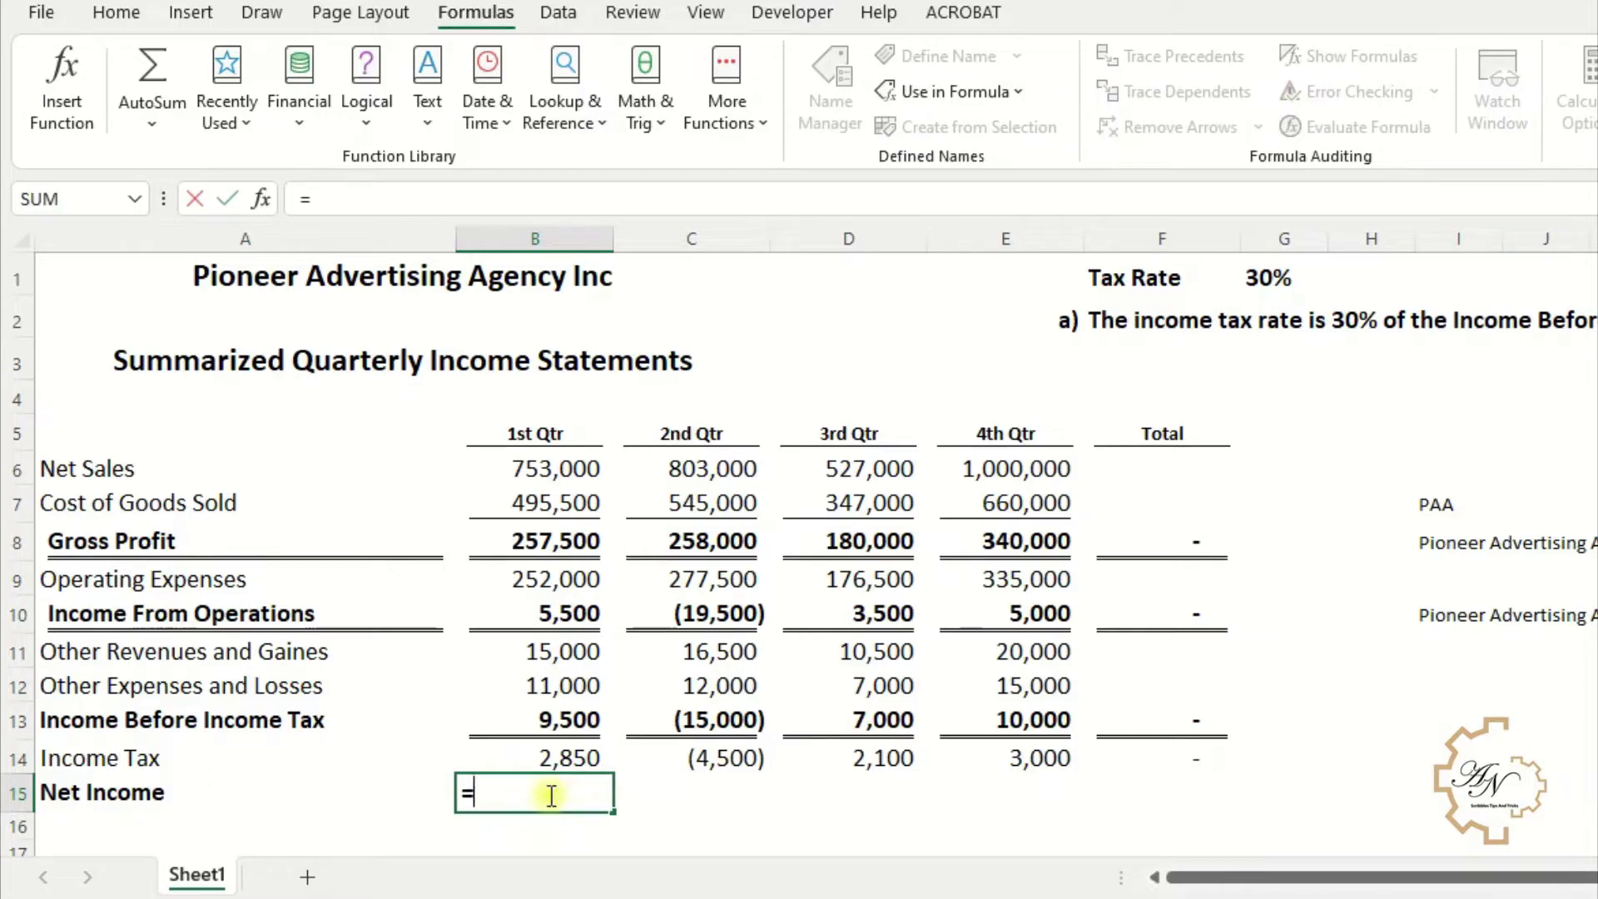
{"action": "type", "text": "in"}
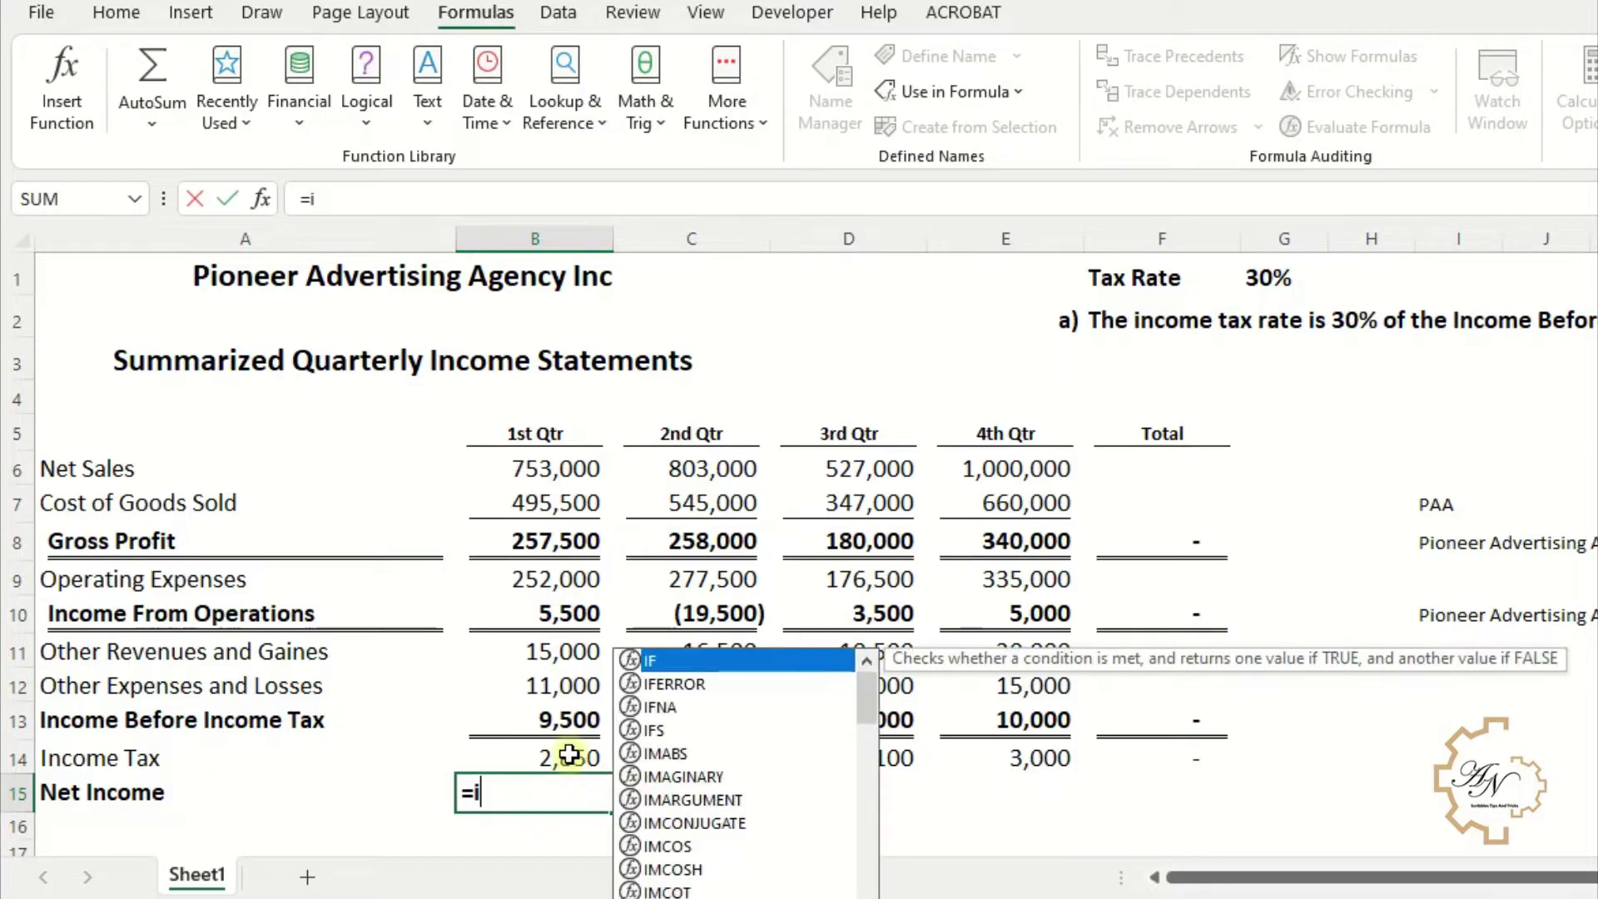
{"action": "double_click", "coordinate": [768, 732]}
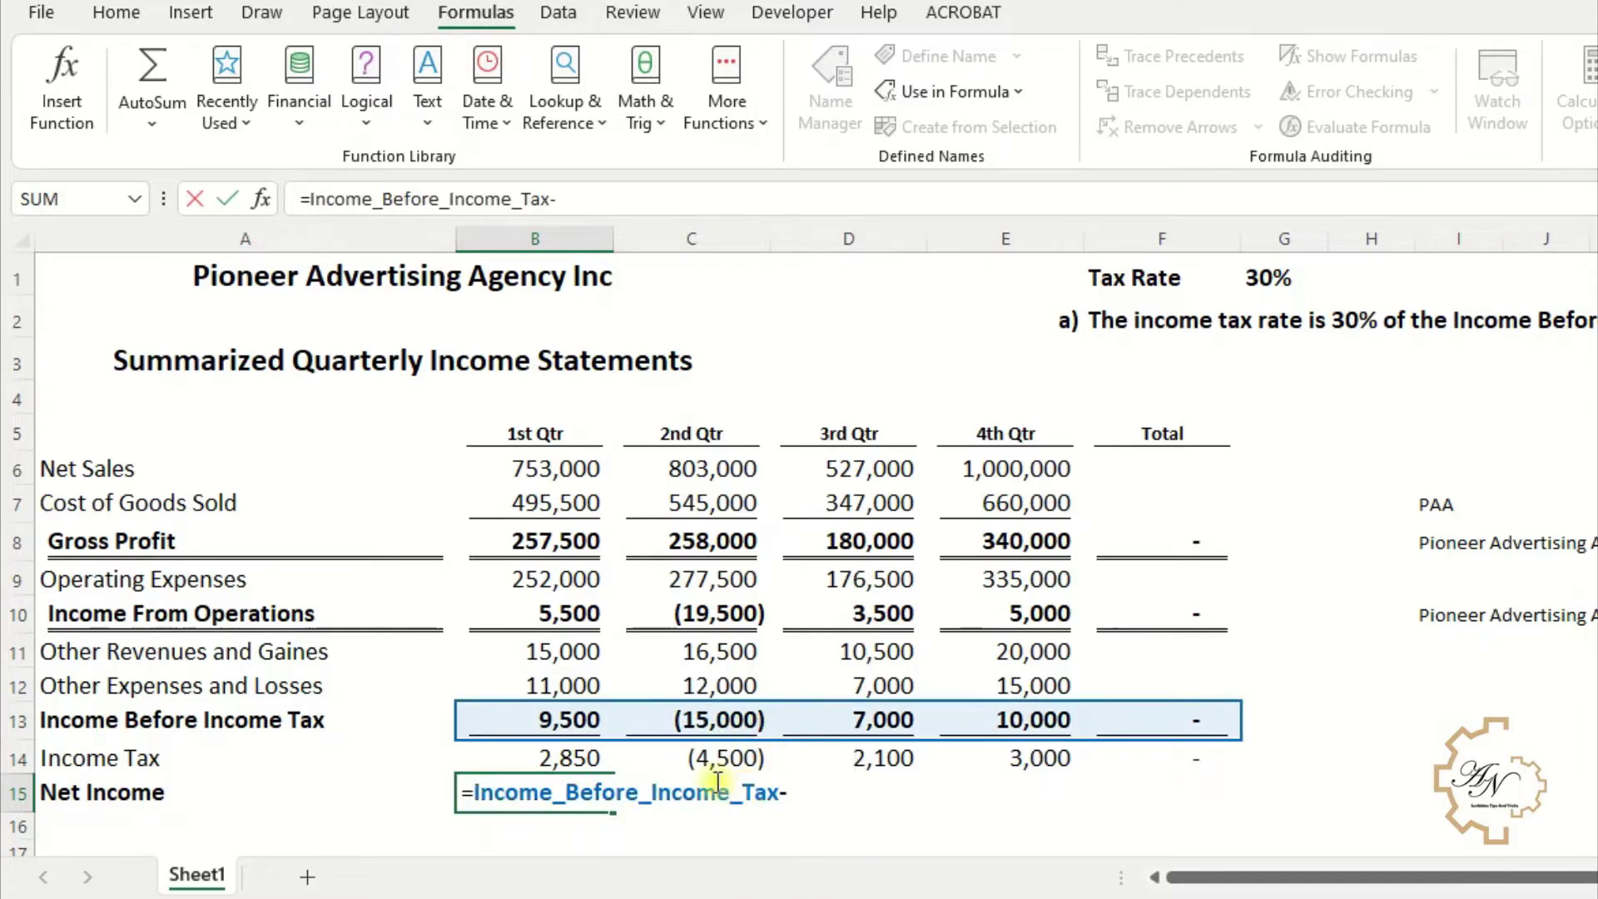
{"action": "type", "text": "-in"}
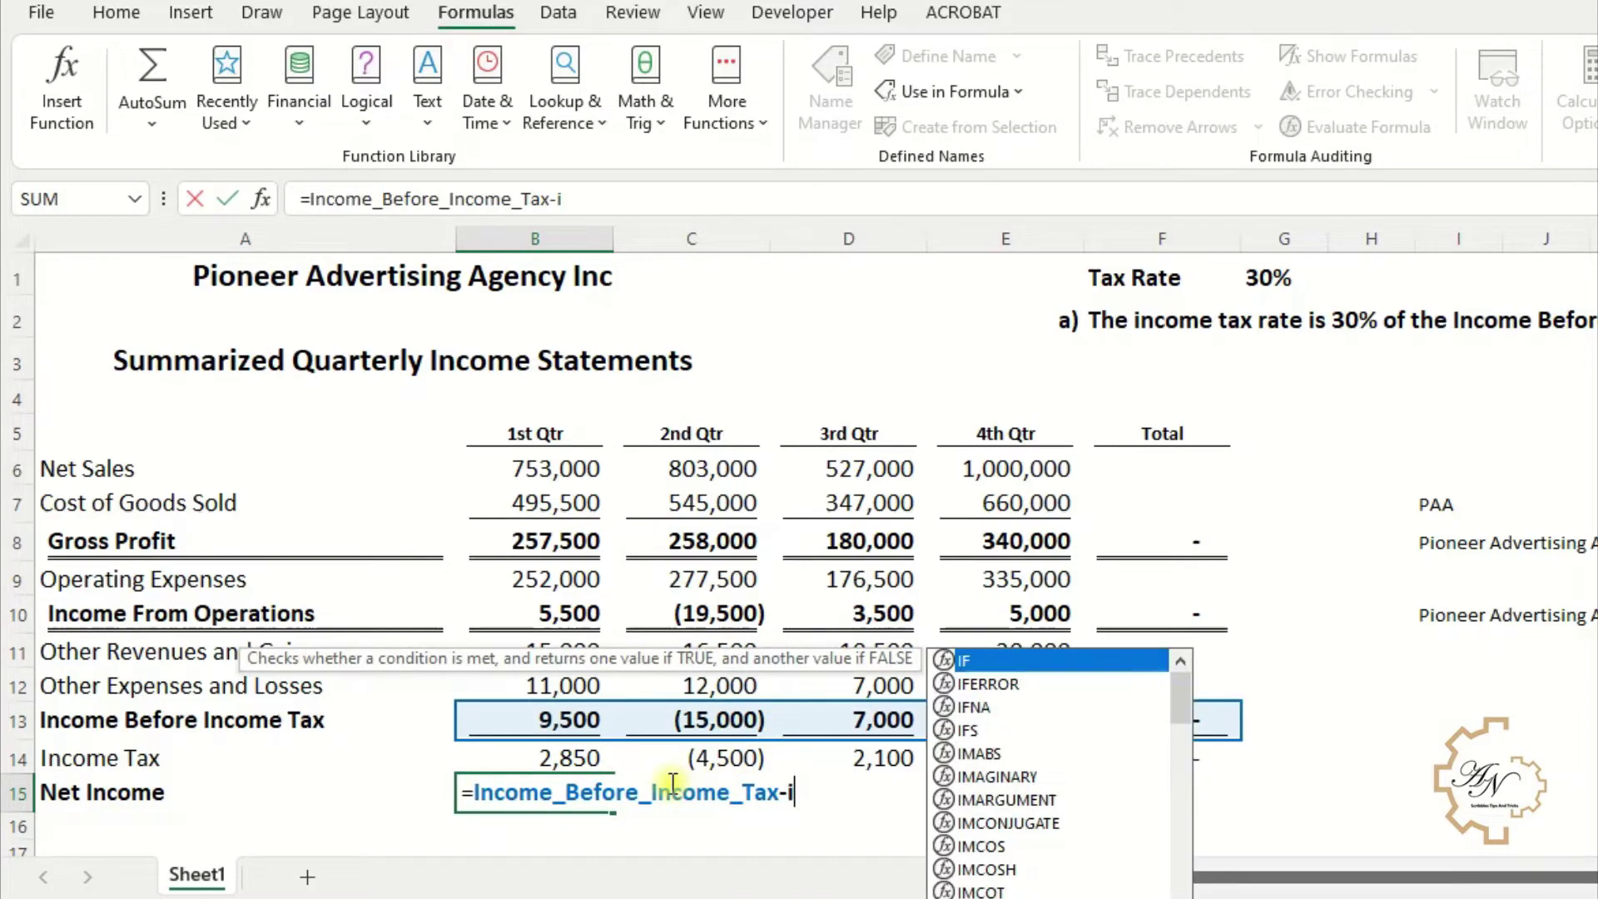
{"action": "double_click", "coordinate": [1017, 778]}
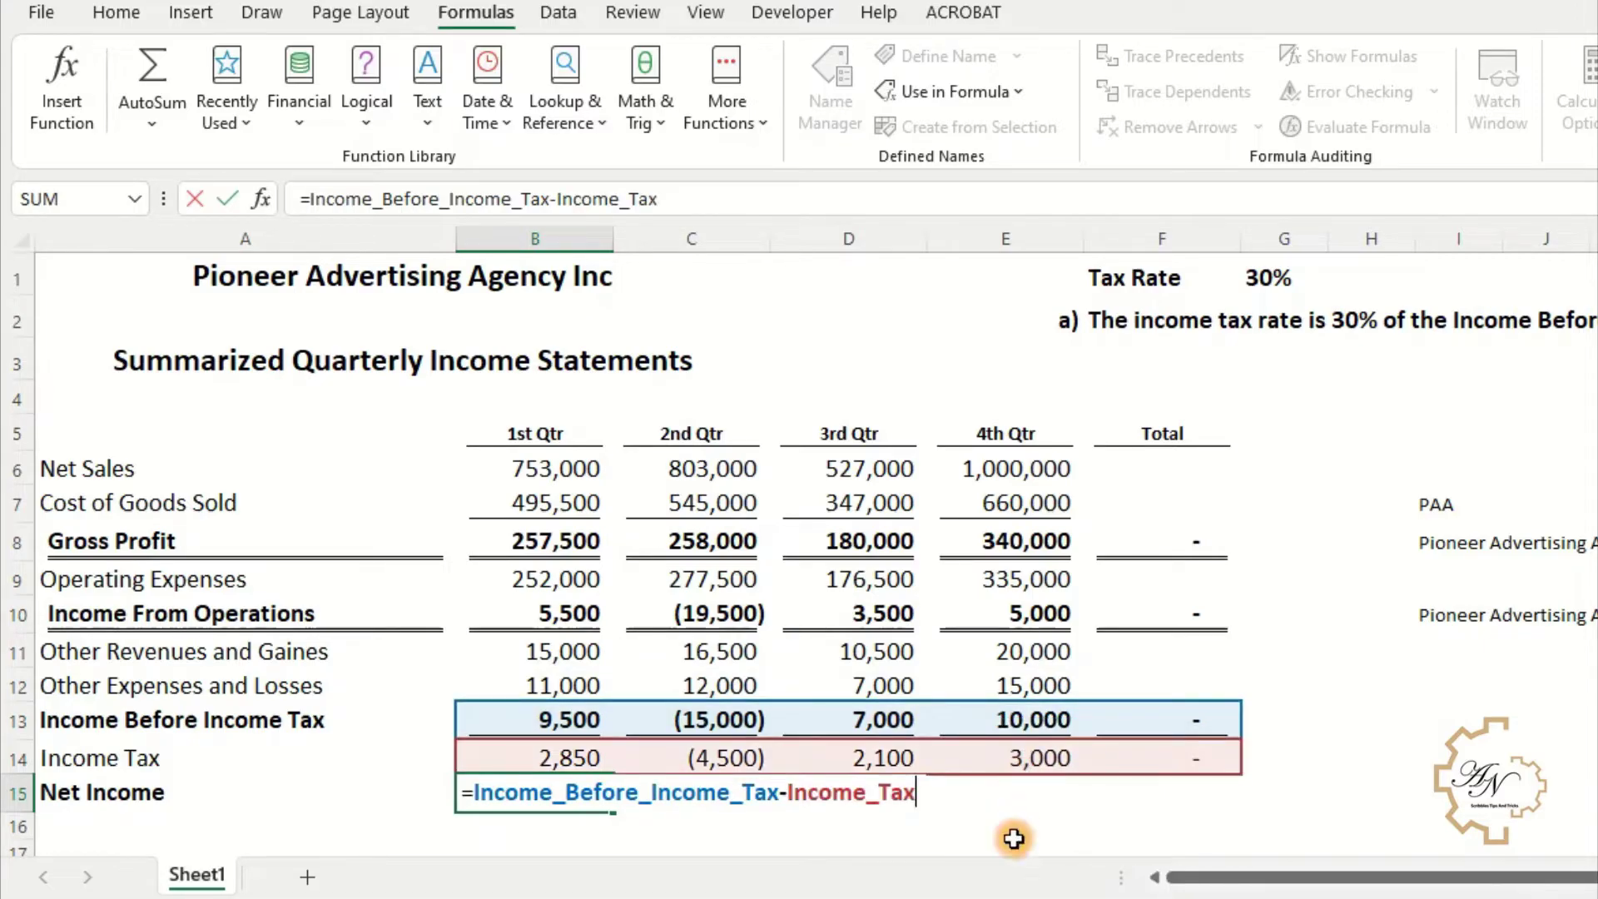
{"action": "key", "text": "Return"}
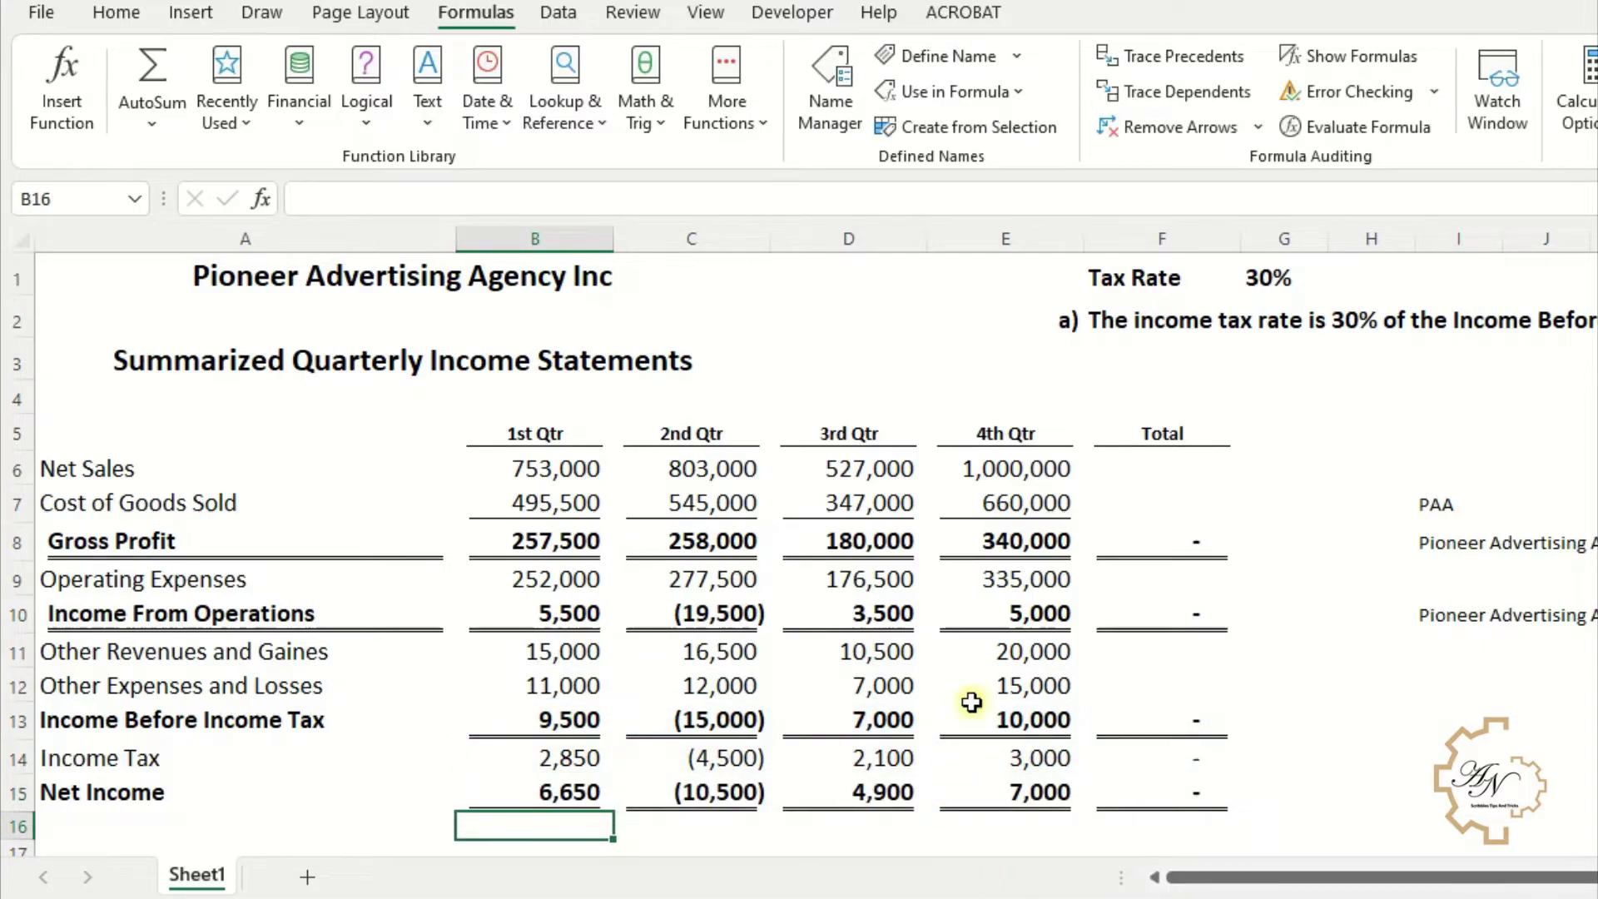
{"action": "left_click", "coordinate": [541, 759]}
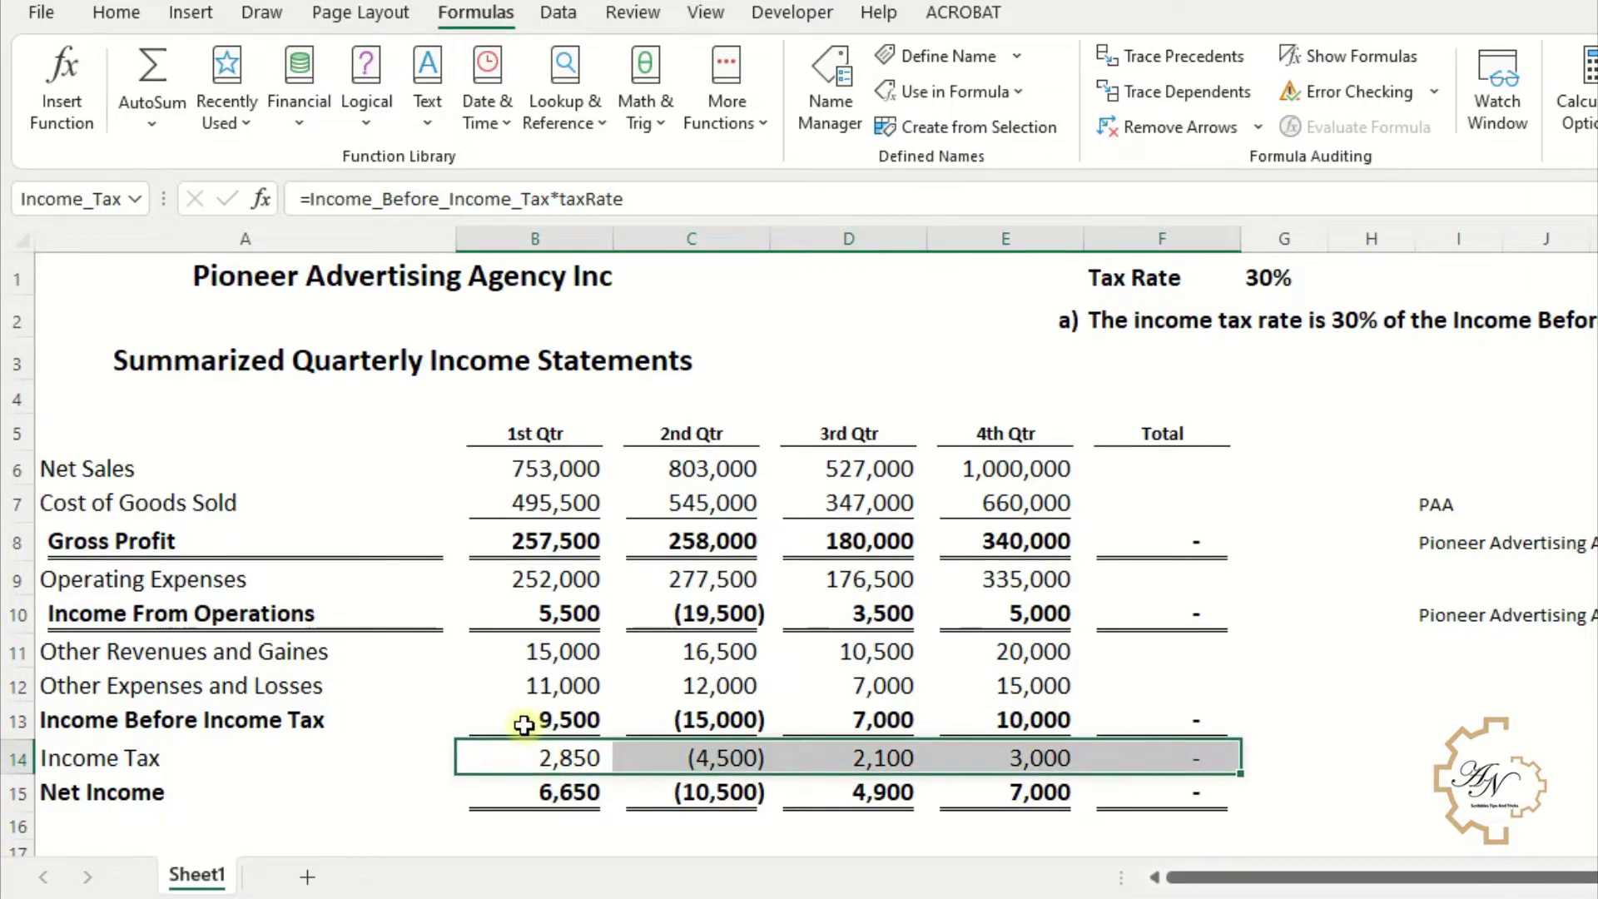
- Clear the Income Tax row and re-enter B14 as =Net_Income*taxRate, triggering a circular-reference warning
{"action": "key", "text": "Delete"}
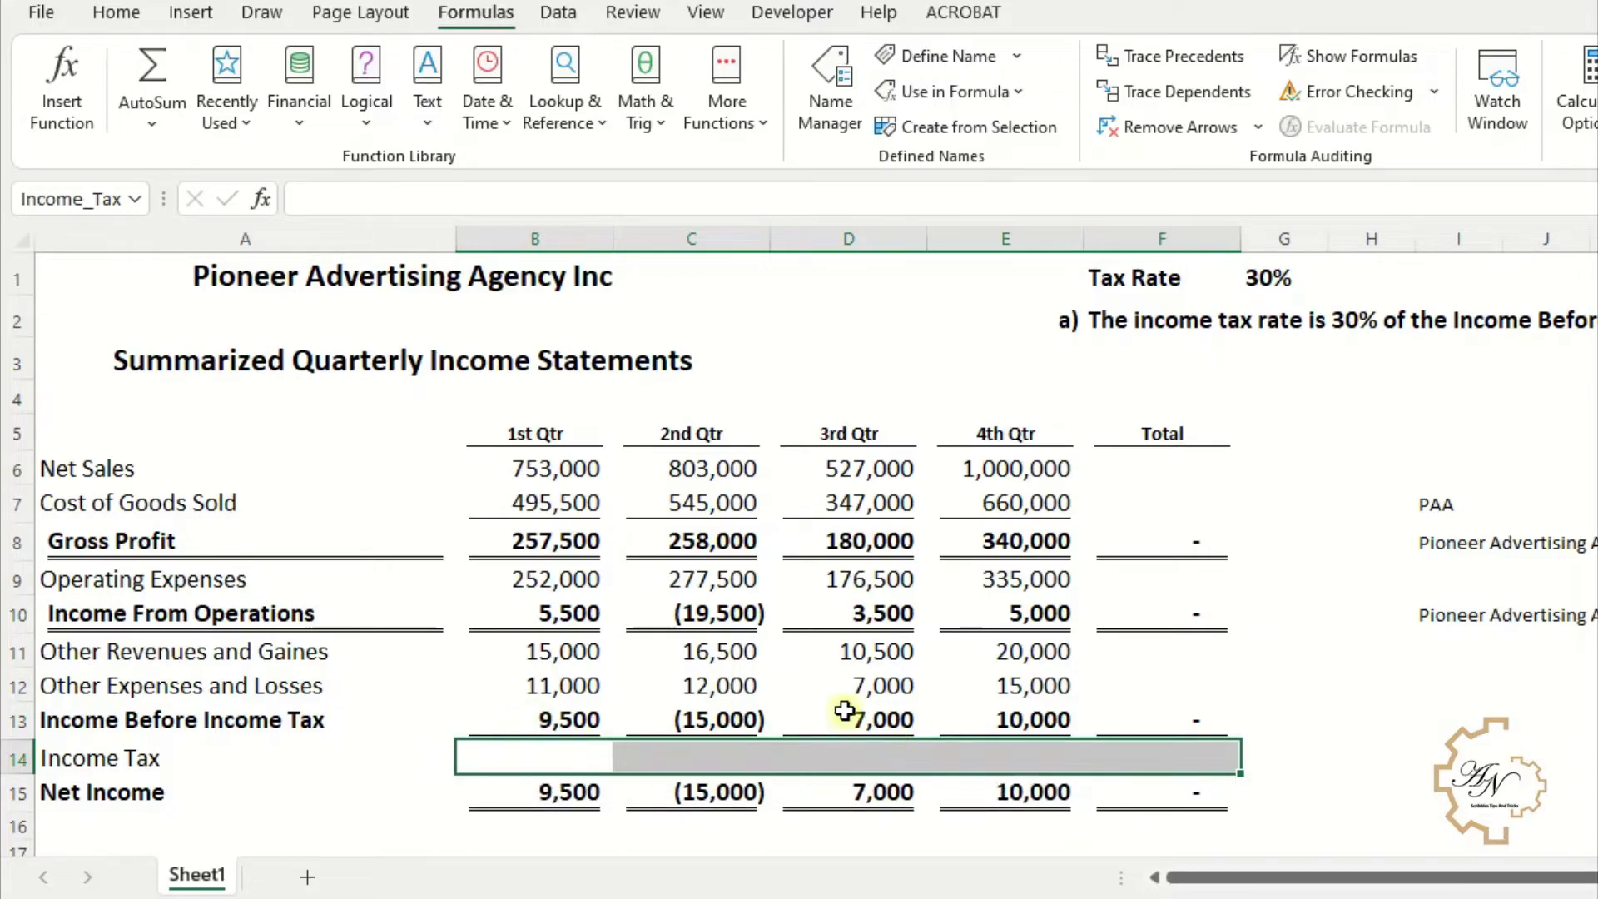
{"action": "left_click", "coordinate": [551, 753]}
{"action": "type", "text": "="}
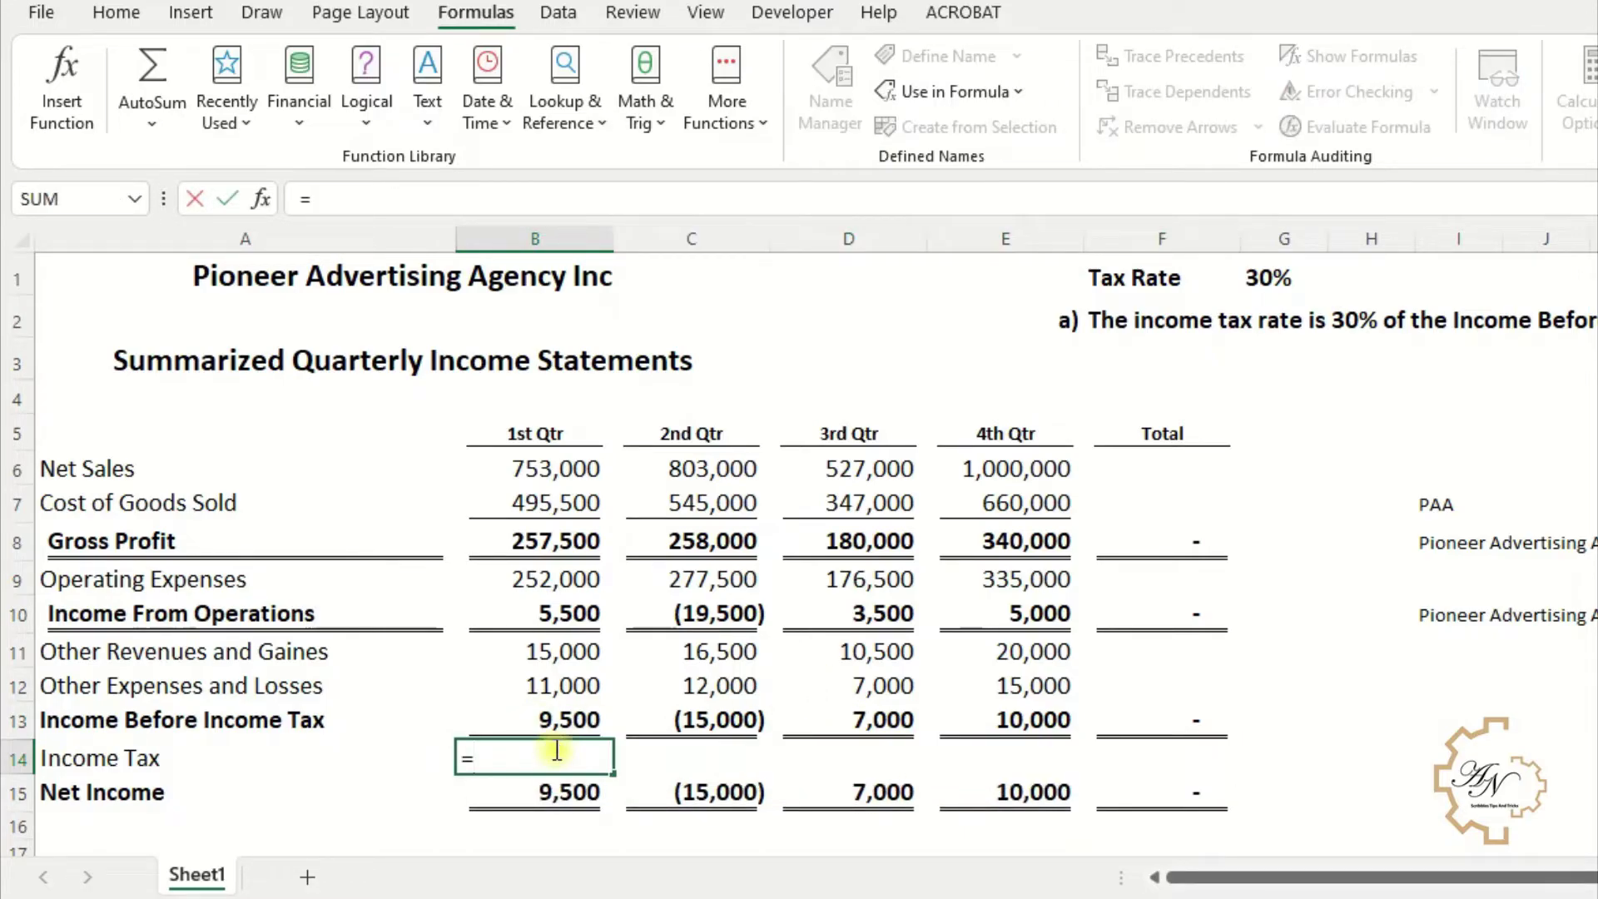
{"action": "type", "text": "ne"}
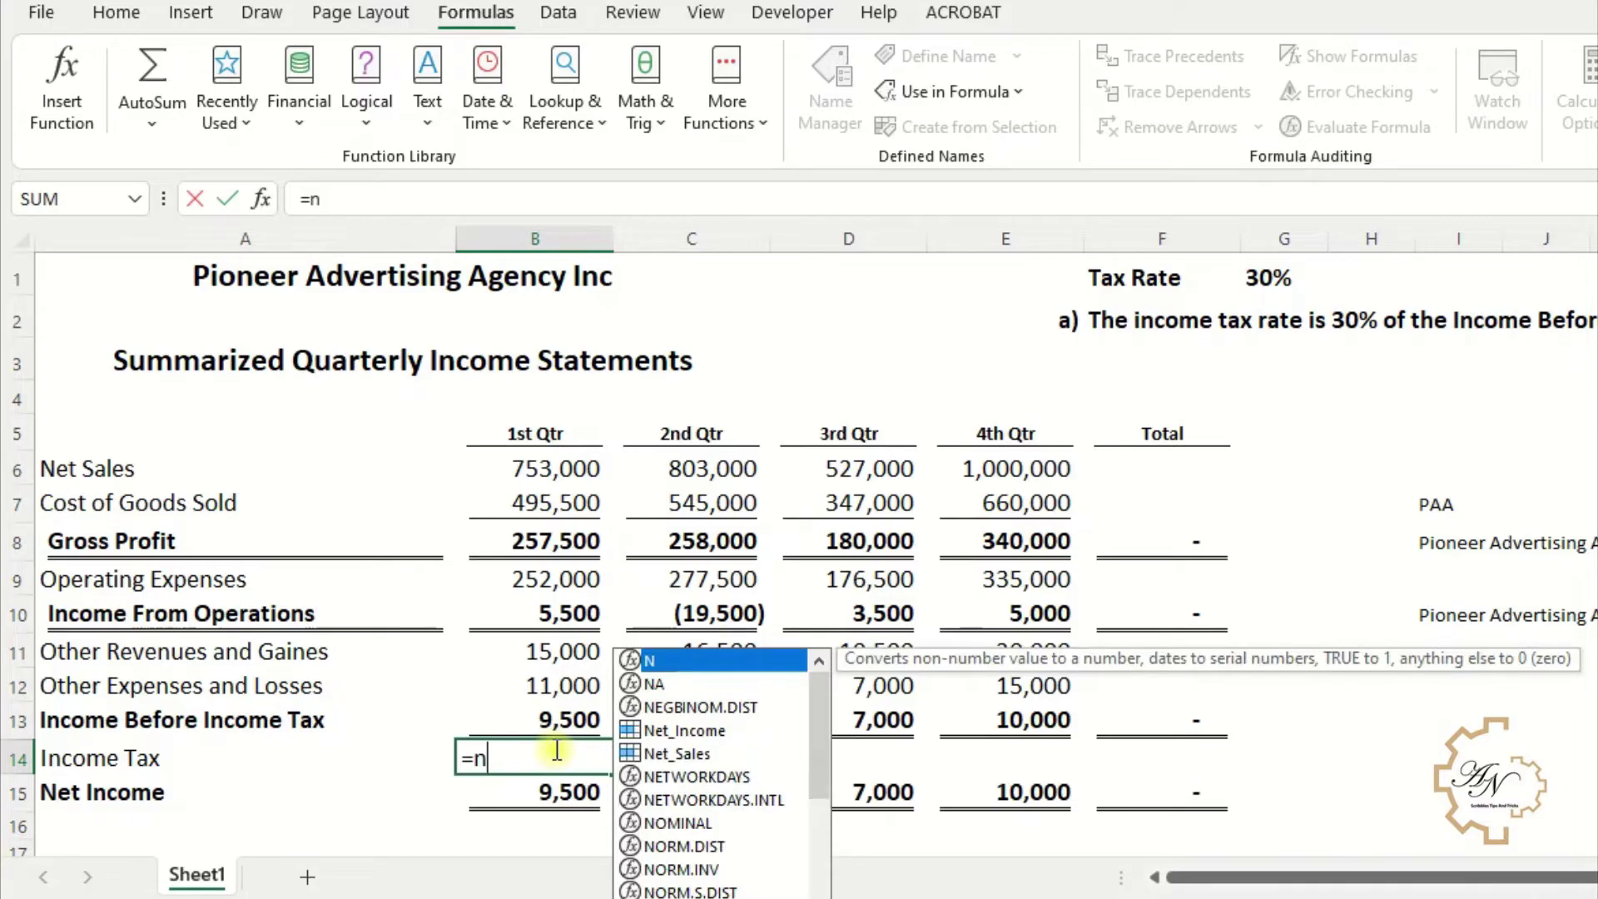
{"action": "double_click", "coordinate": [567, 814]}
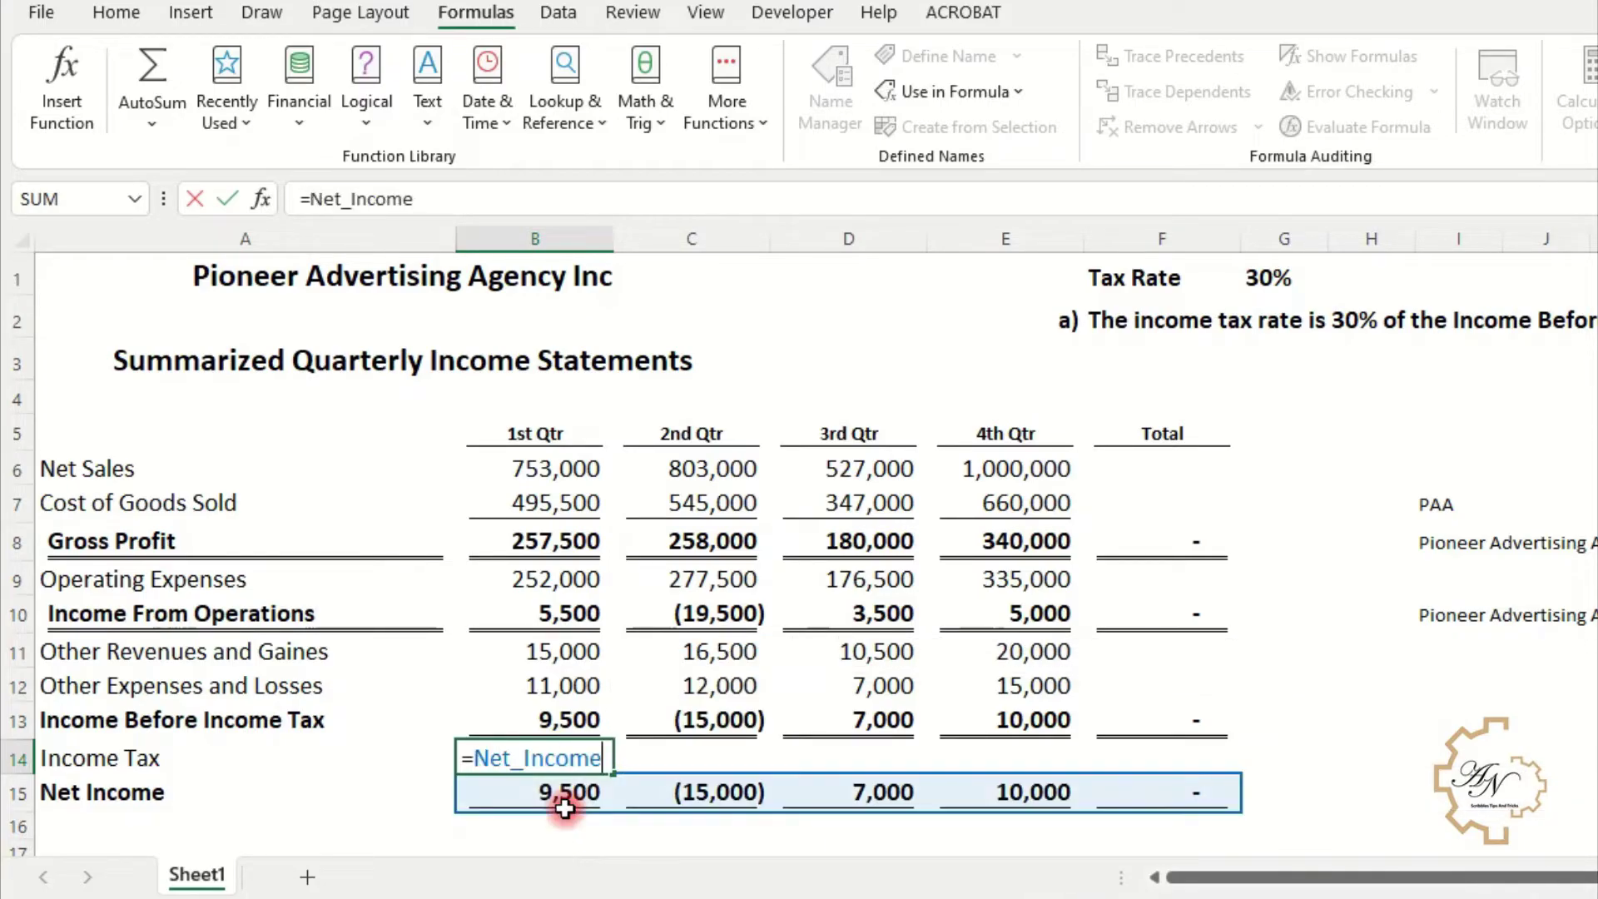
{"action": "type", "text": "*"}
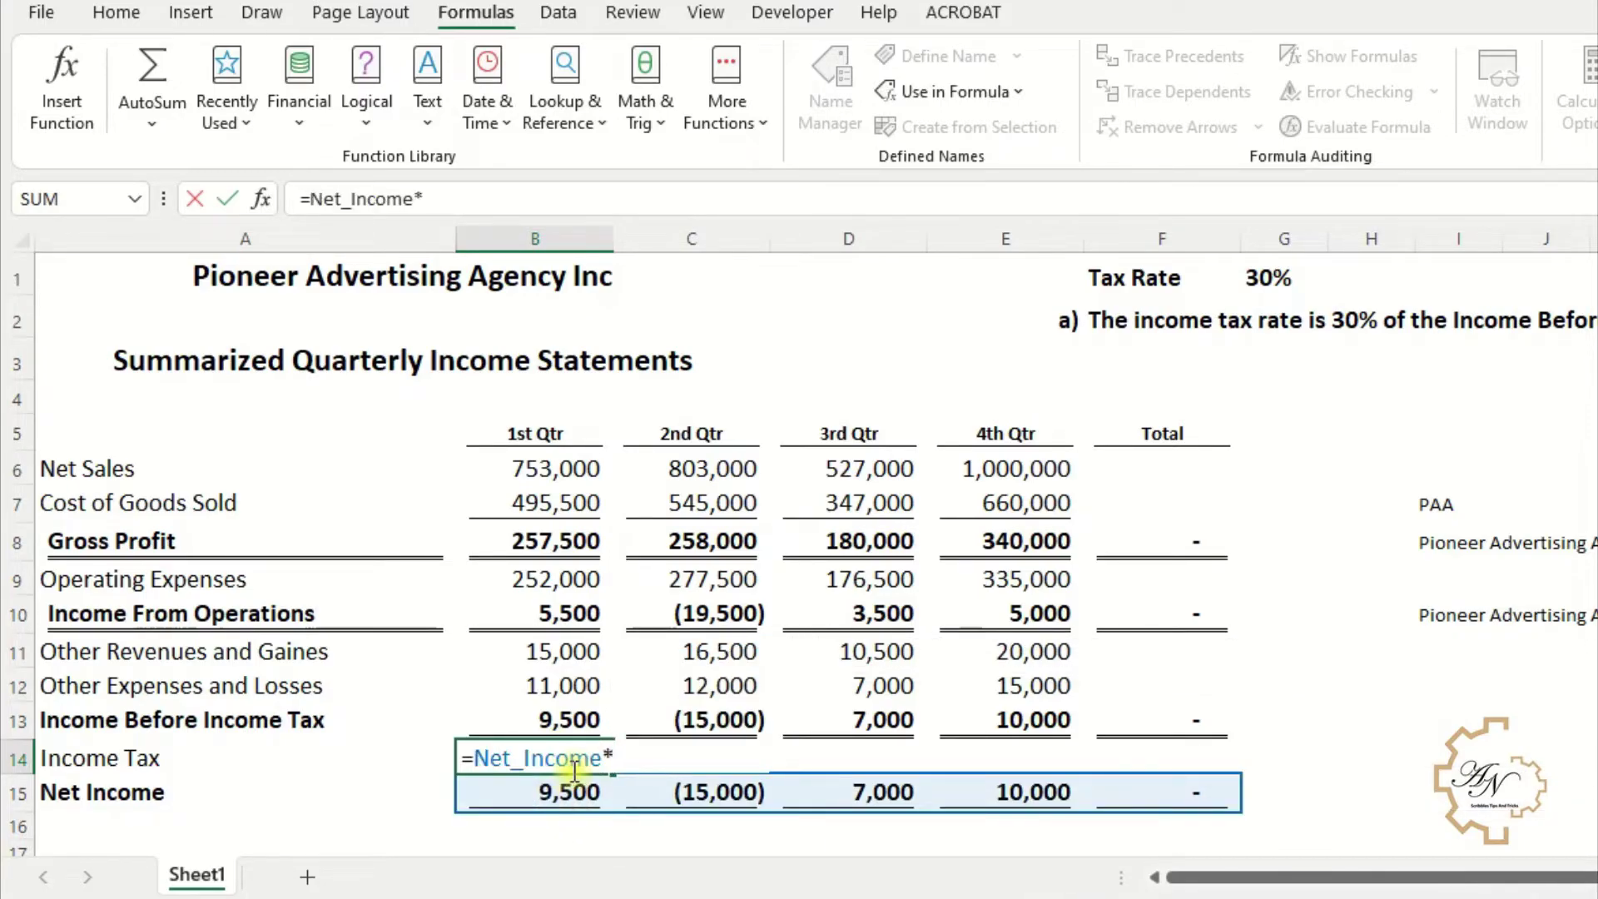
{"action": "type", "text": "ta"}
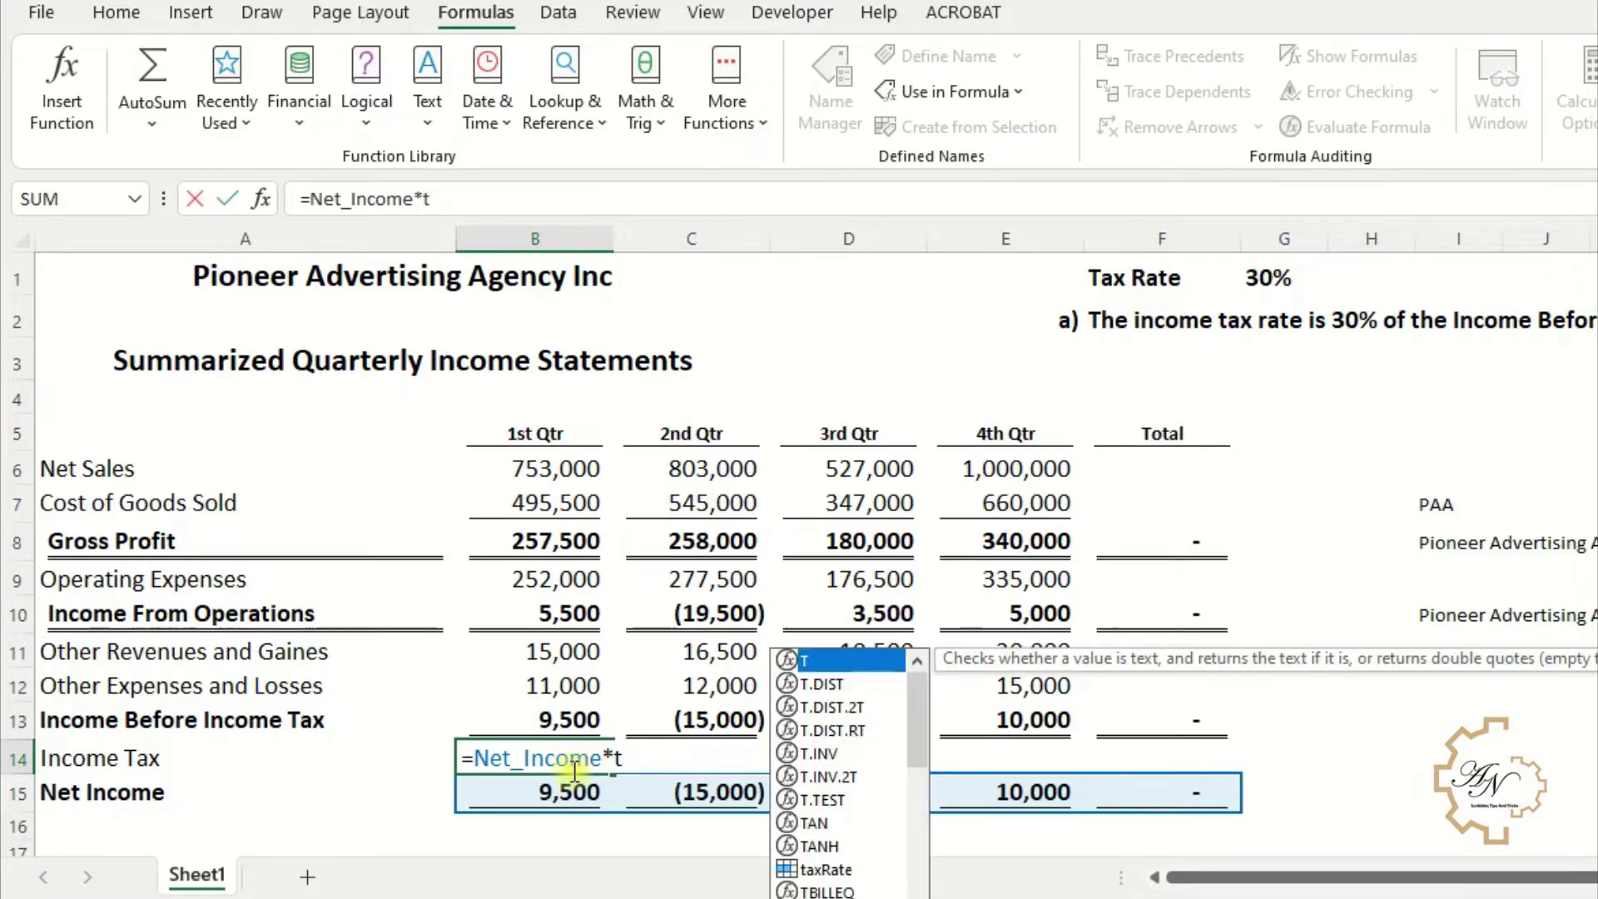
{"action": "double_click", "coordinate": [673, 838]}
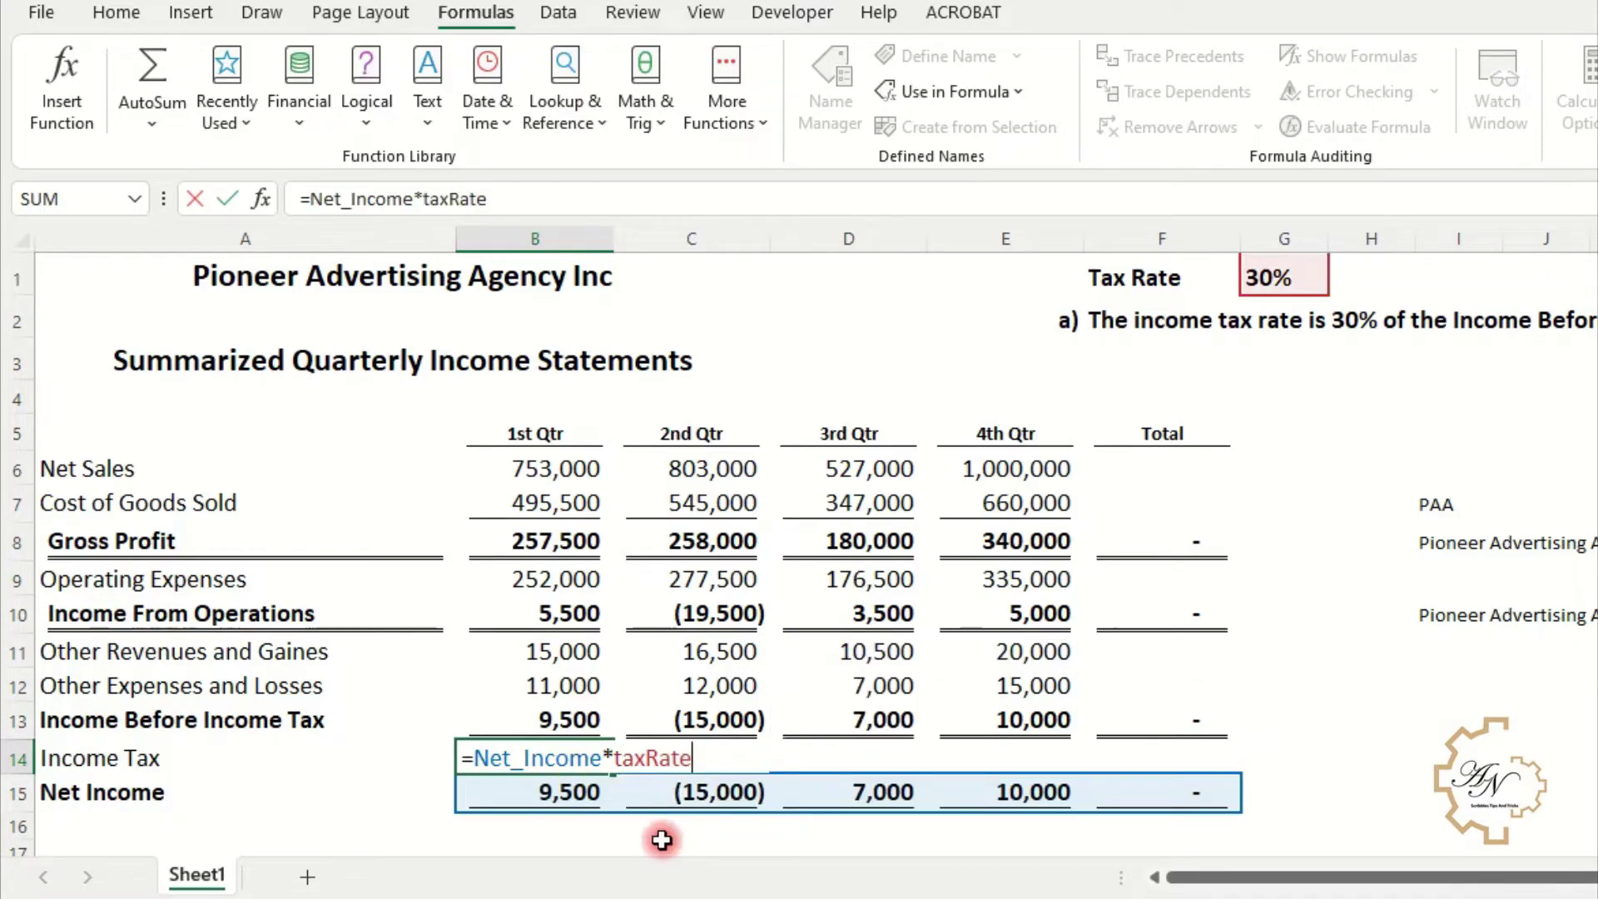
{"action": "key", "text": "Return"}
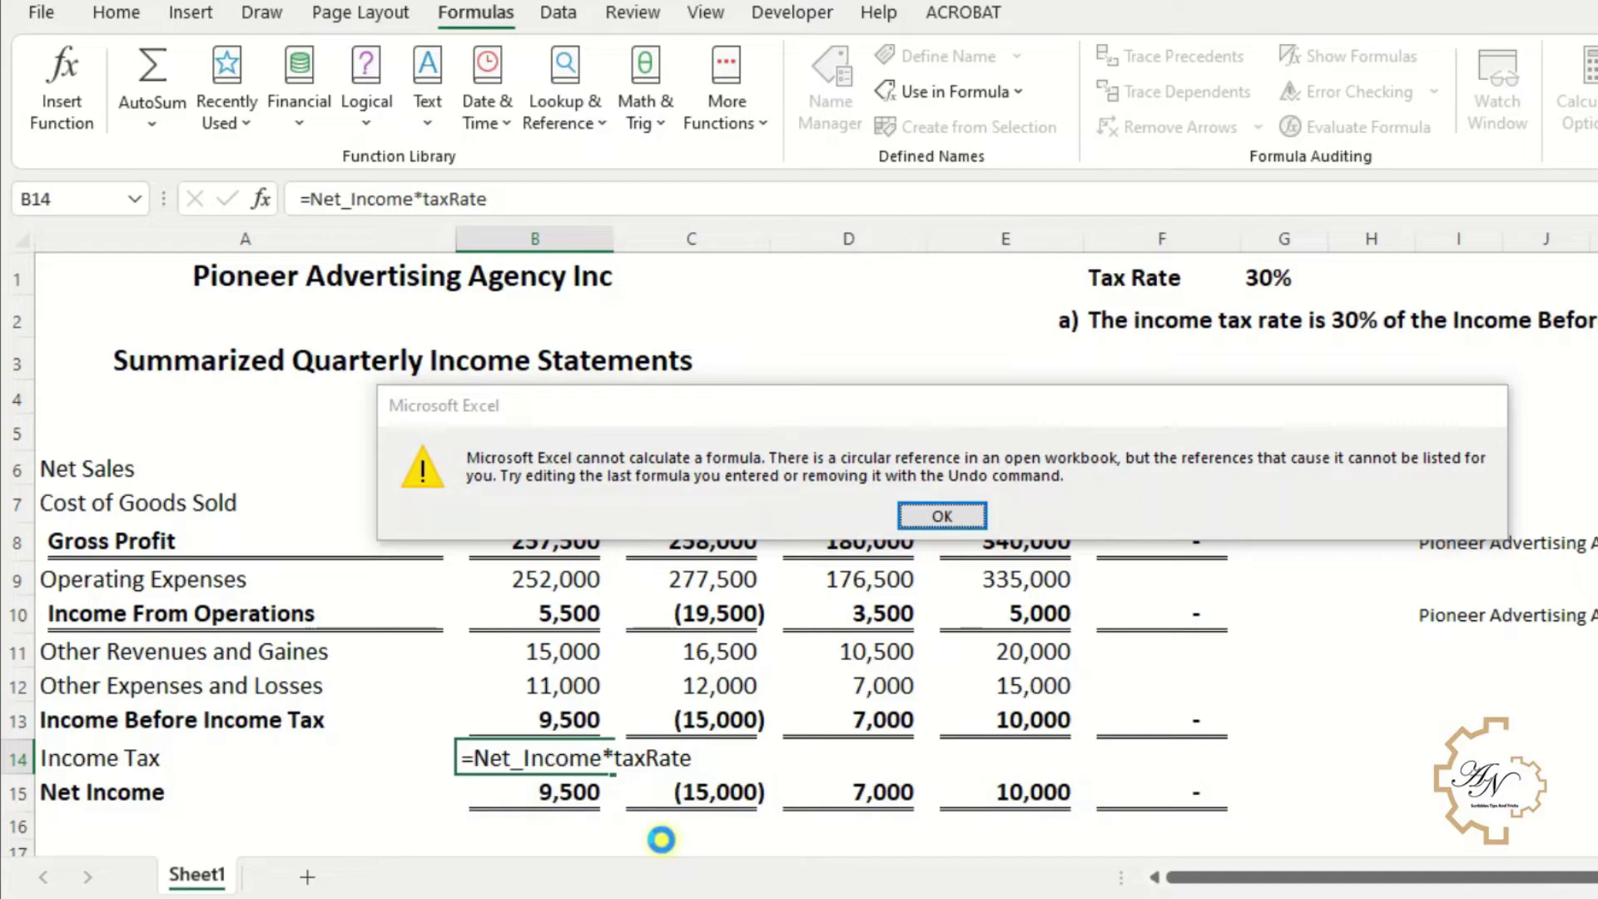
- Dismiss the warning and turn on Enable iterative calculation in Options > Formulas, resolving 1st Qtr tax to 2,192
{"action": "key", "text": "Return"}
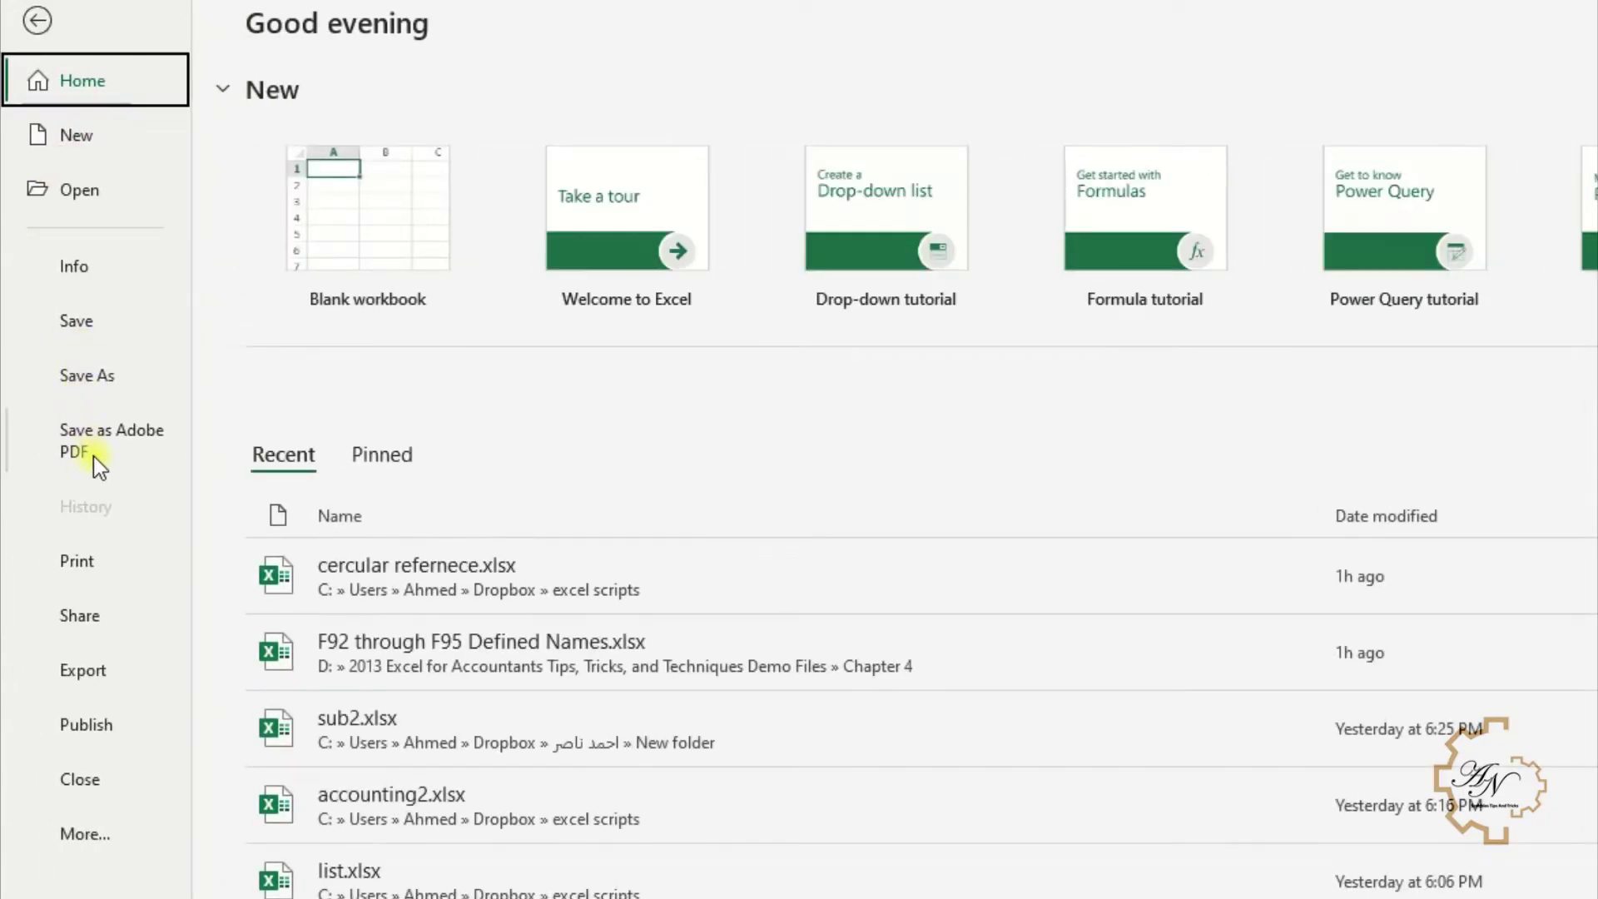
{"action": "left_click", "coordinate": [88, 833]}
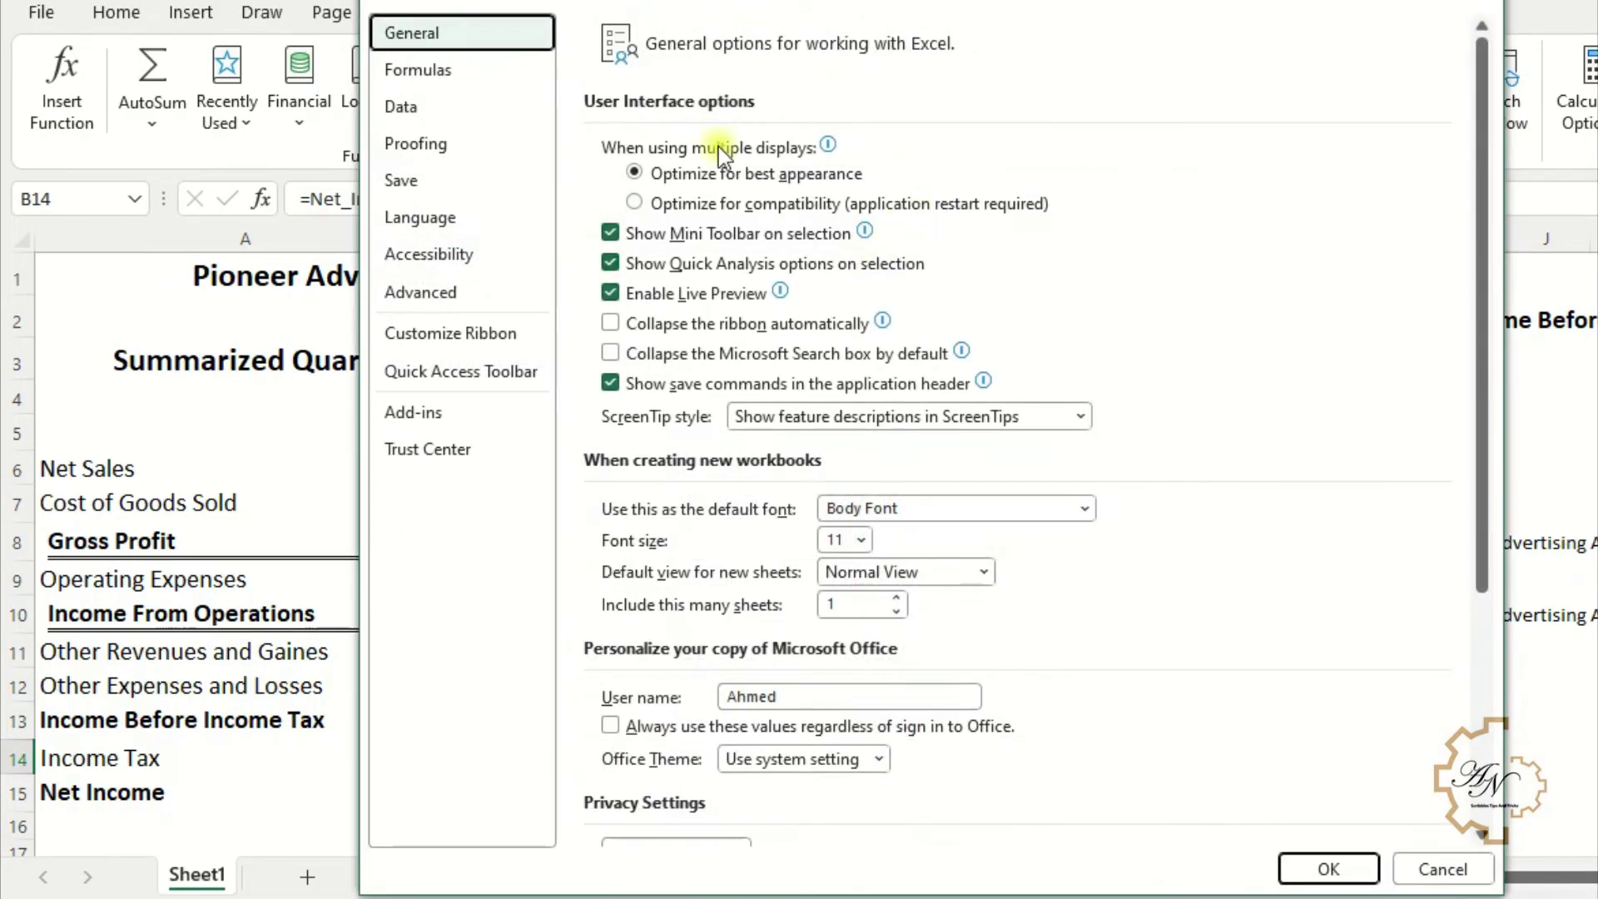
{"action": "left_click", "coordinate": [421, 70]}
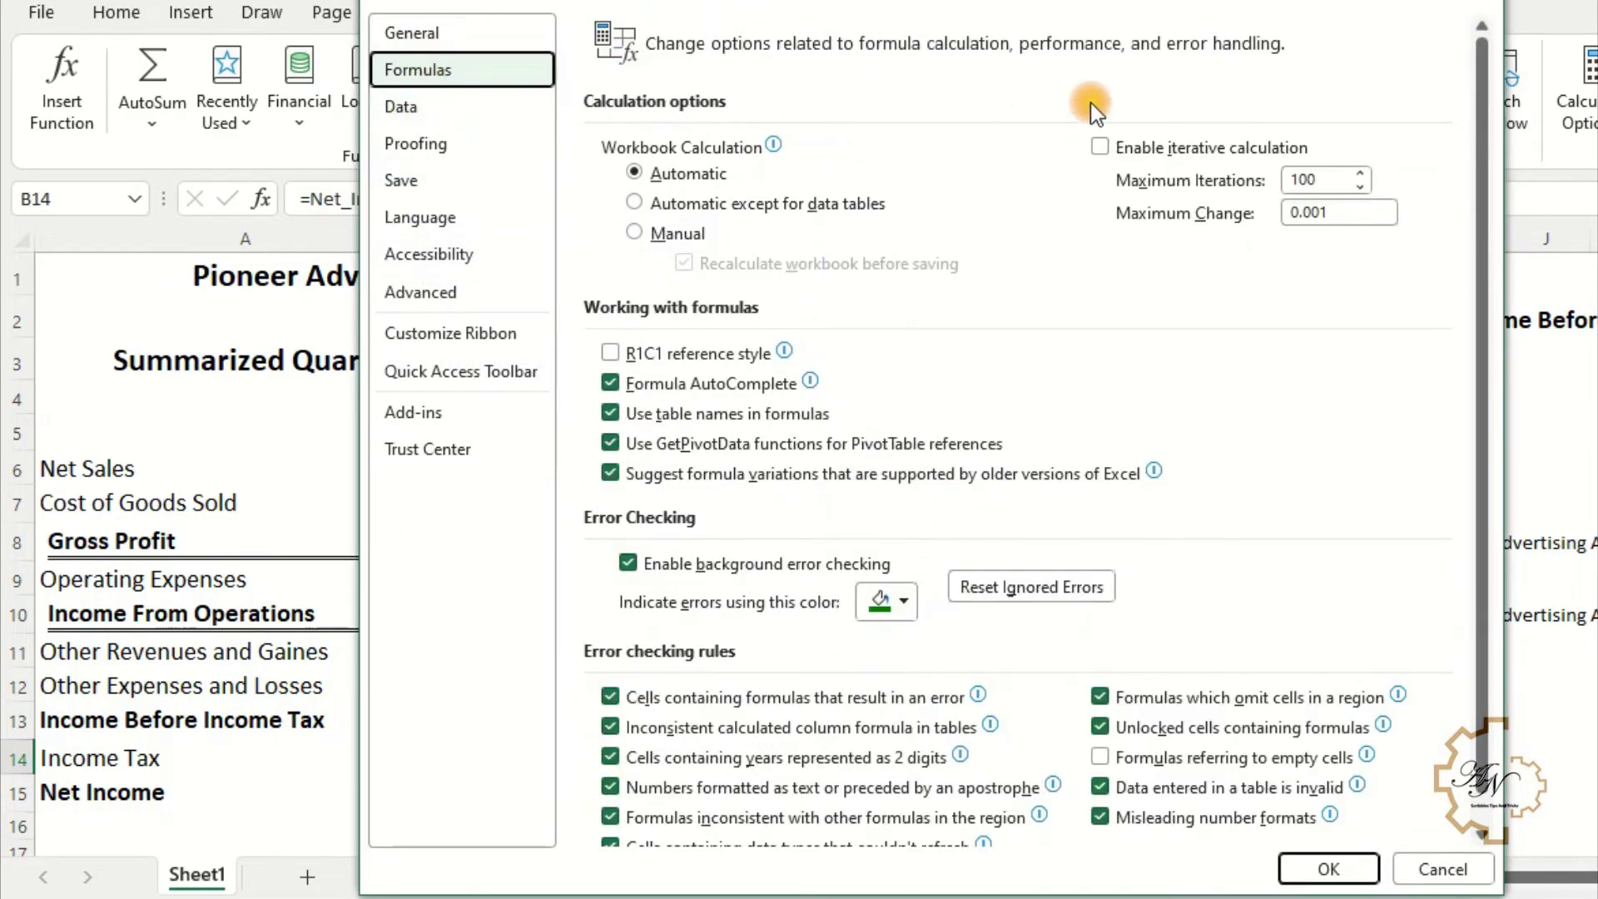
{"action": "left_click", "coordinate": [1222, 150]}
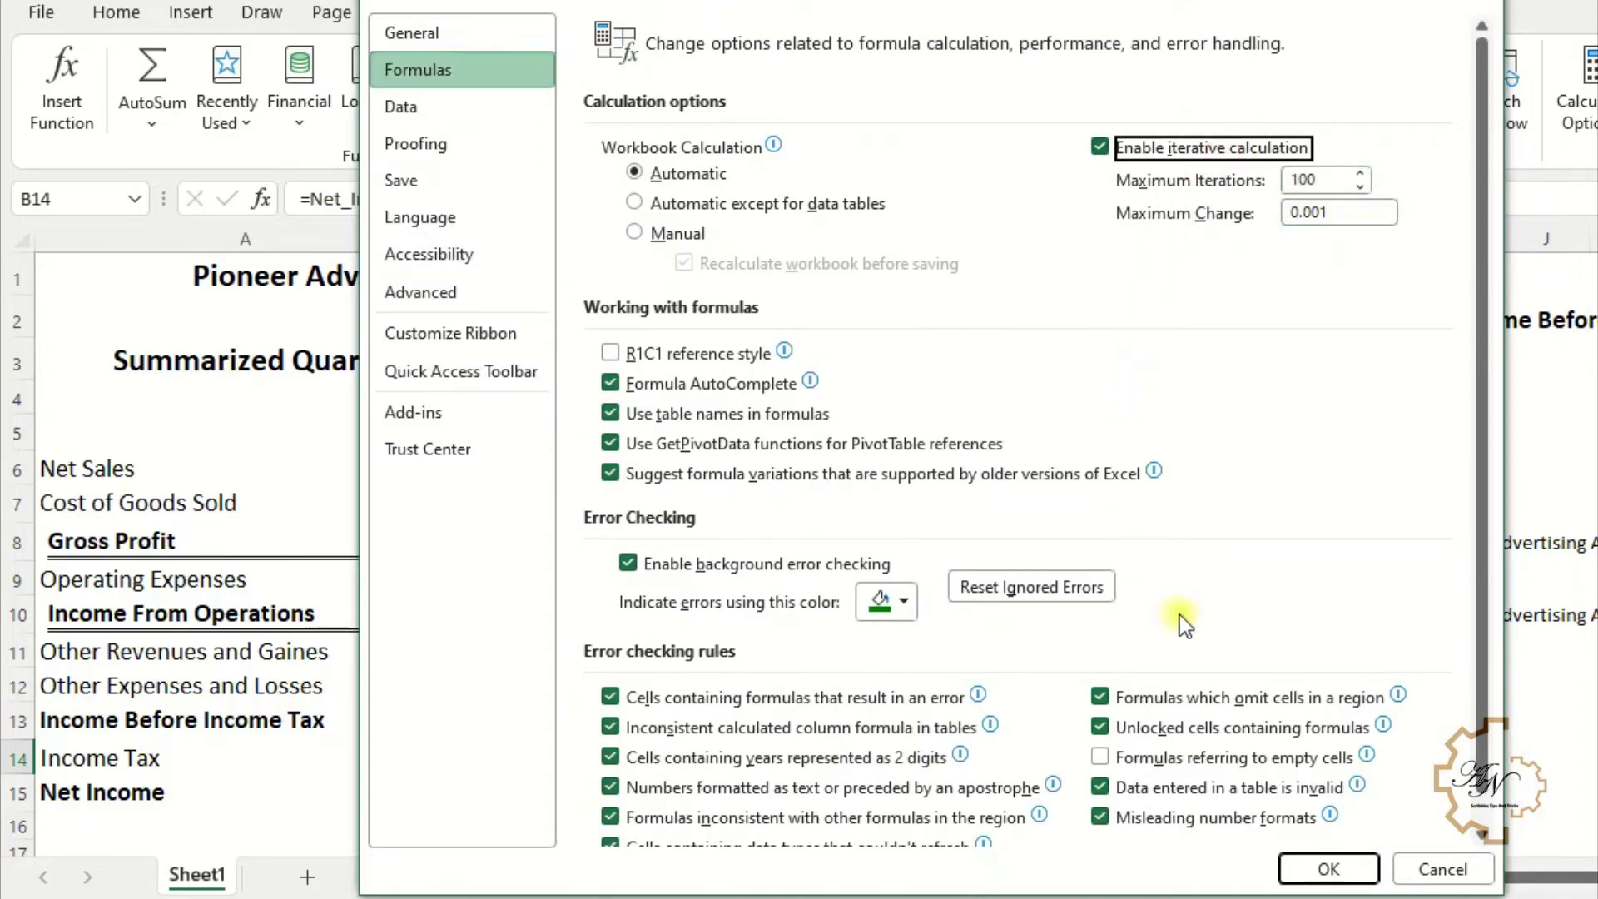
{"action": "left_click", "coordinate": [1329, 869]}
{"action": "left_click", "coordinate": [703, 753]}
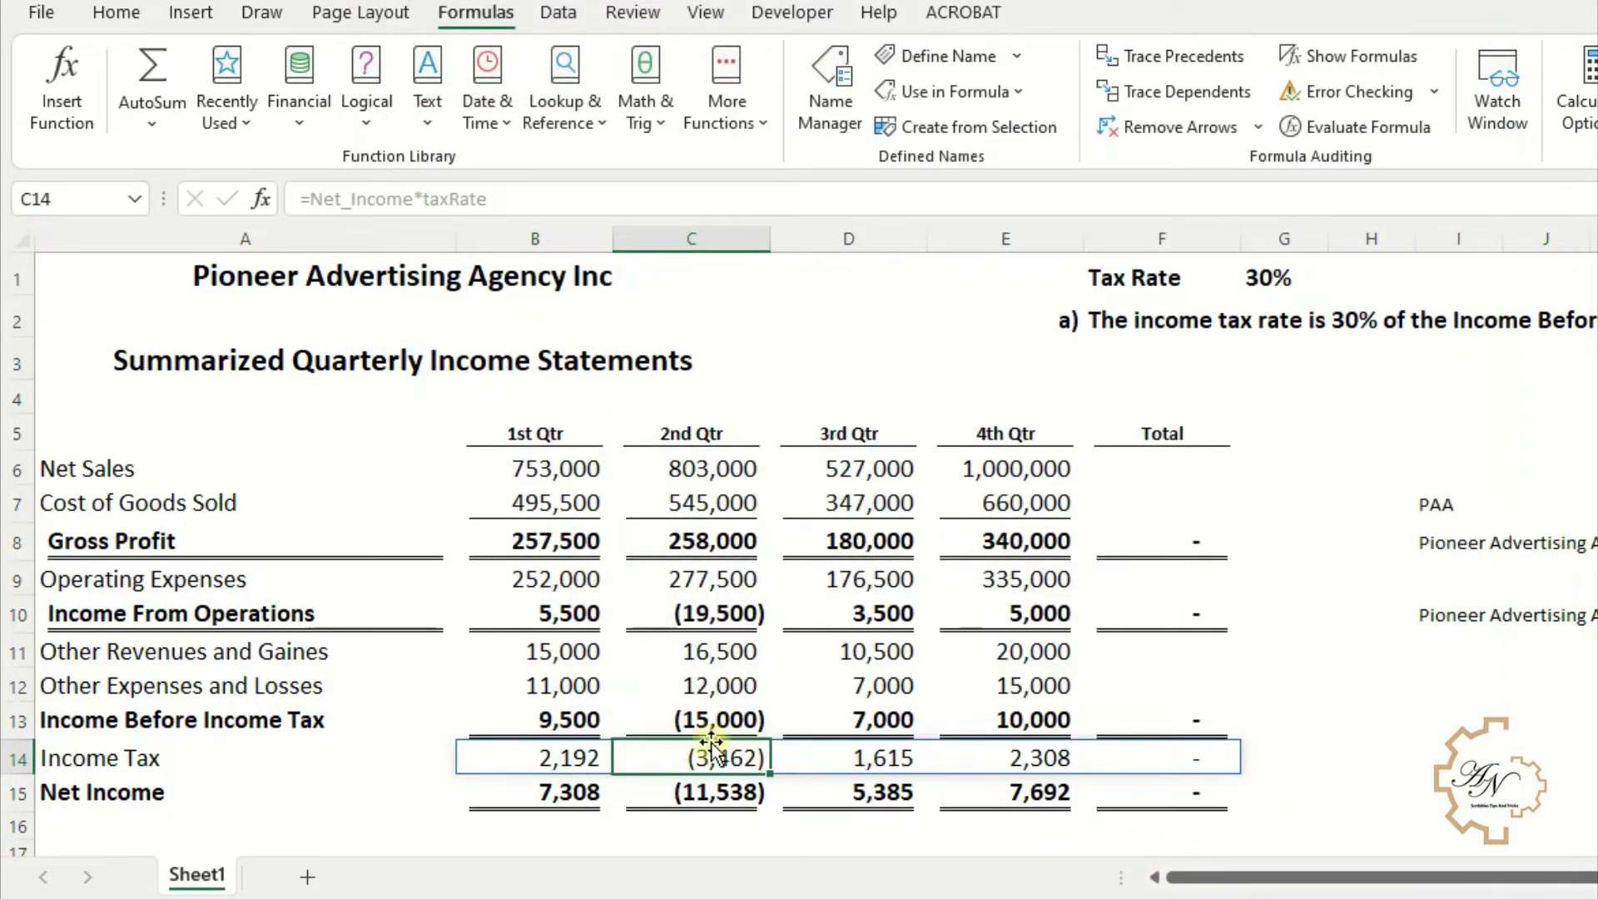
- AutoSum F6, F7 and F12 together: Net Sales 3,083,000, Cost of Goods Sold 2,047,500, Other Expenses 45,000
{"action": "scroll", "coordinate": [707, 745], "scroll_direction": "down", "scroll_amount": 1}
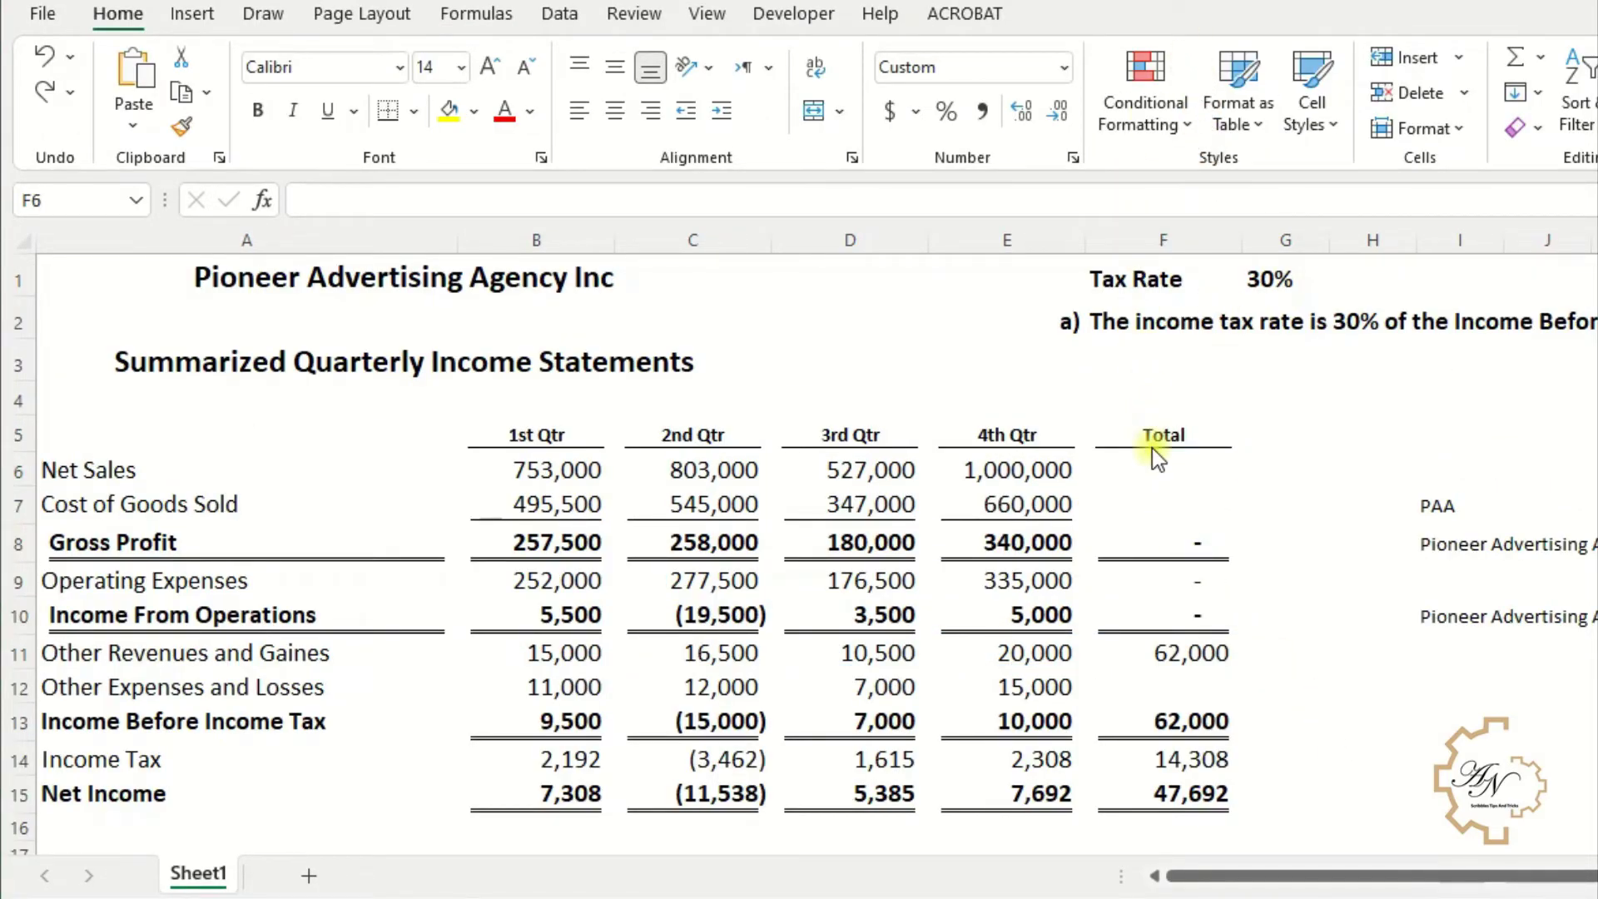
{"action": "left_click", "coordinate": [1157, 473]}
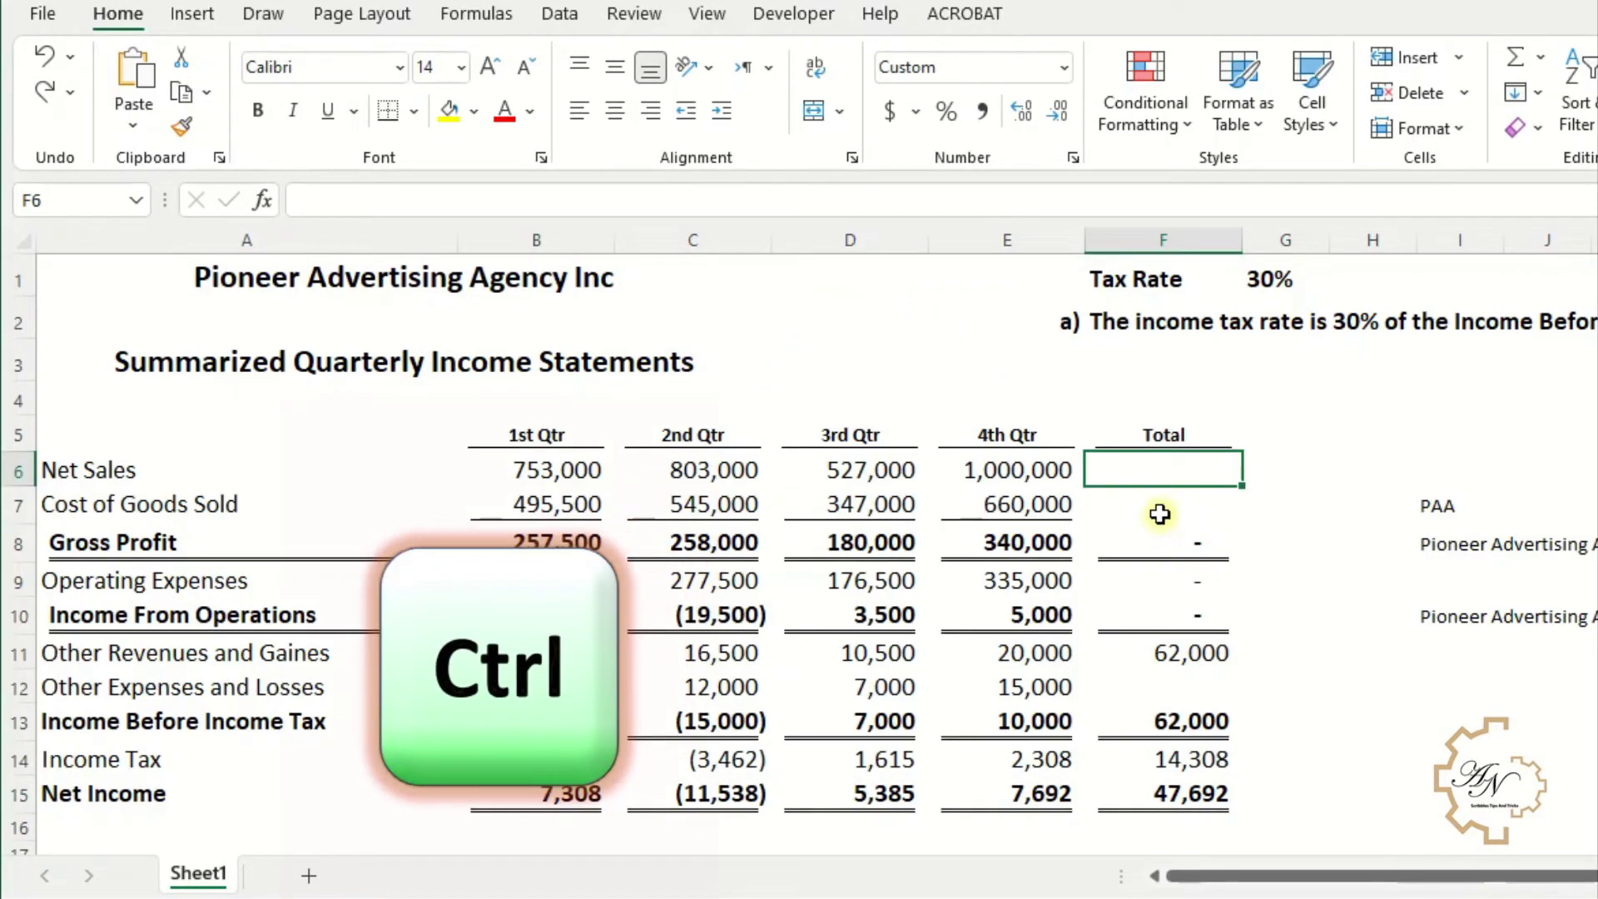
{"action": "left_click", "coordinate": [1159, 509], "text": "ctrl"}
{"action": "left_click", "coordinate": [1166, 684], "text": "ctrl"}
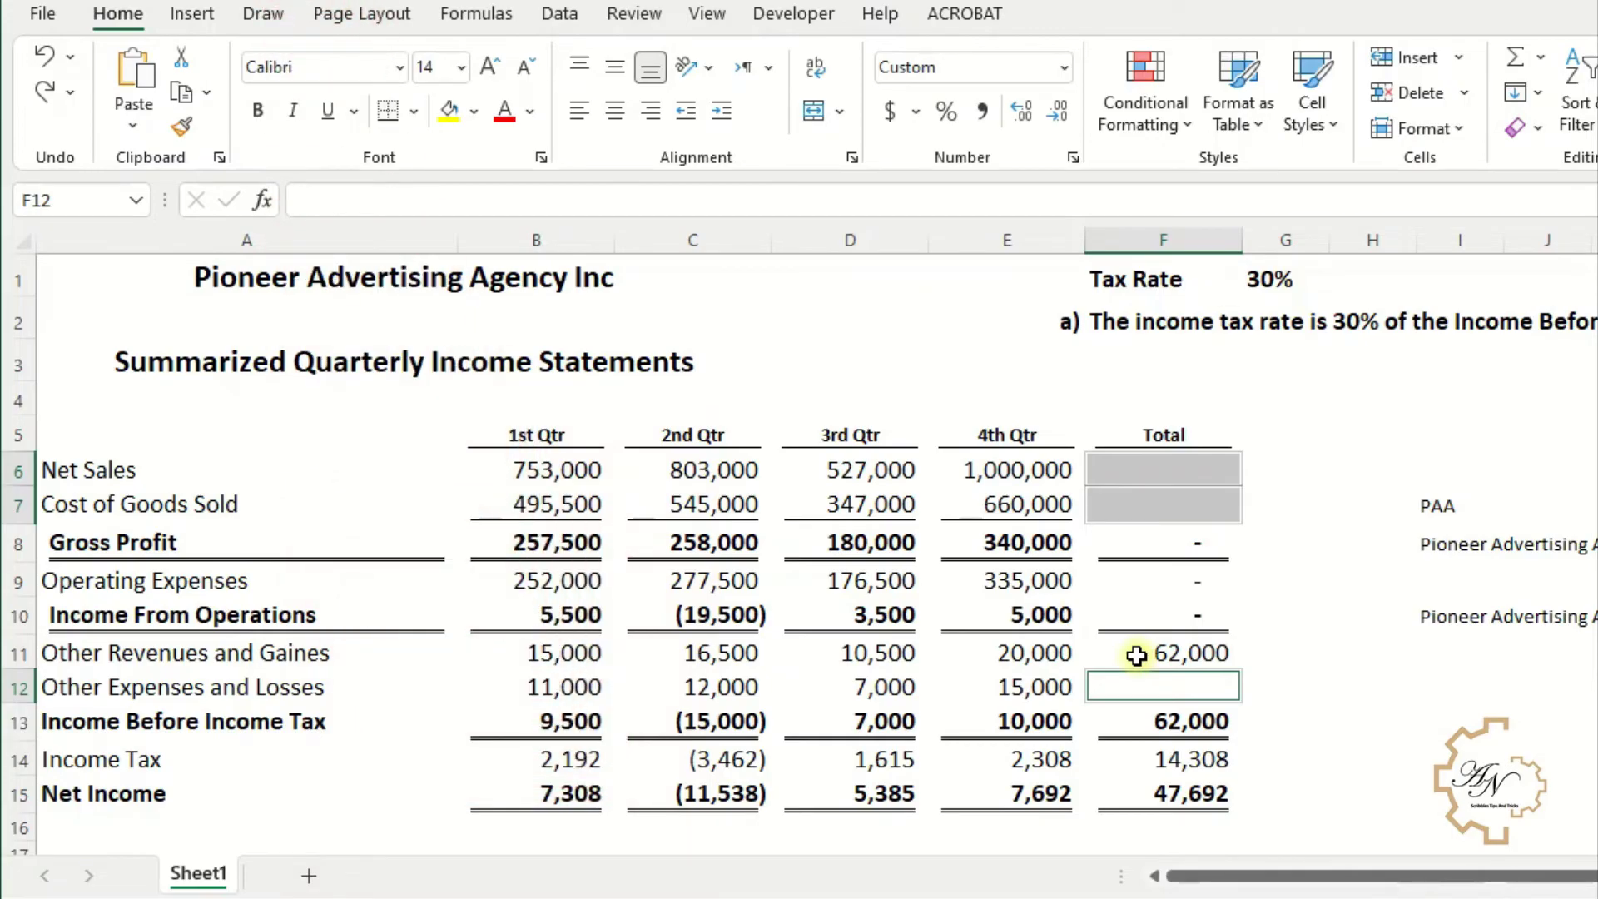
{"action": "key", "text": "alt+equal"}
{"action": "key", "text": "alt+Return"}
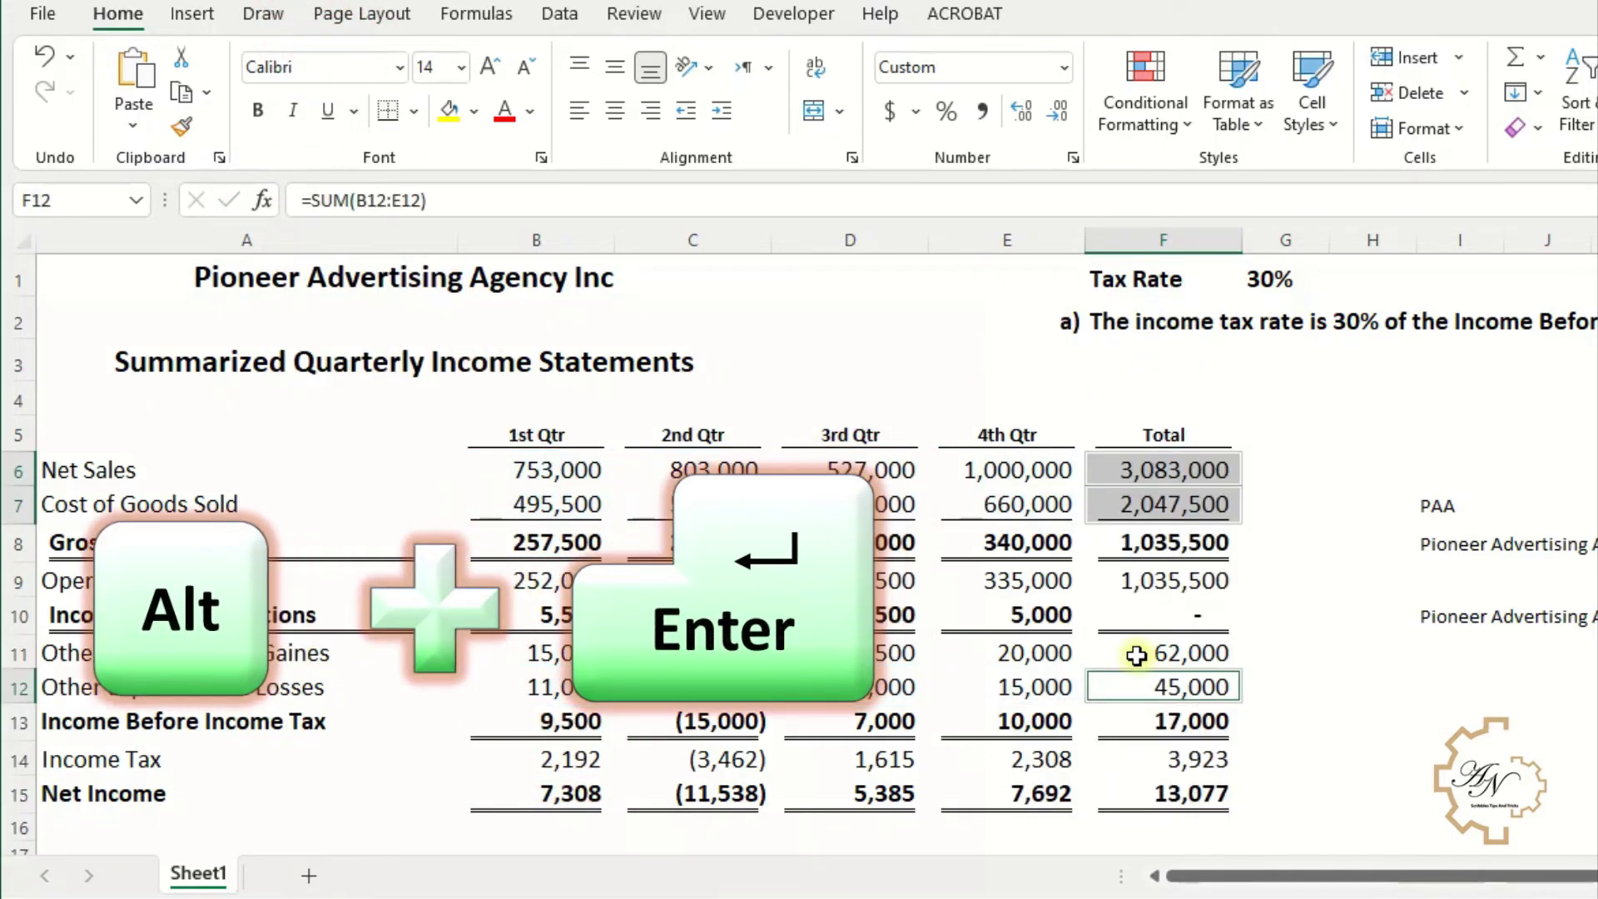